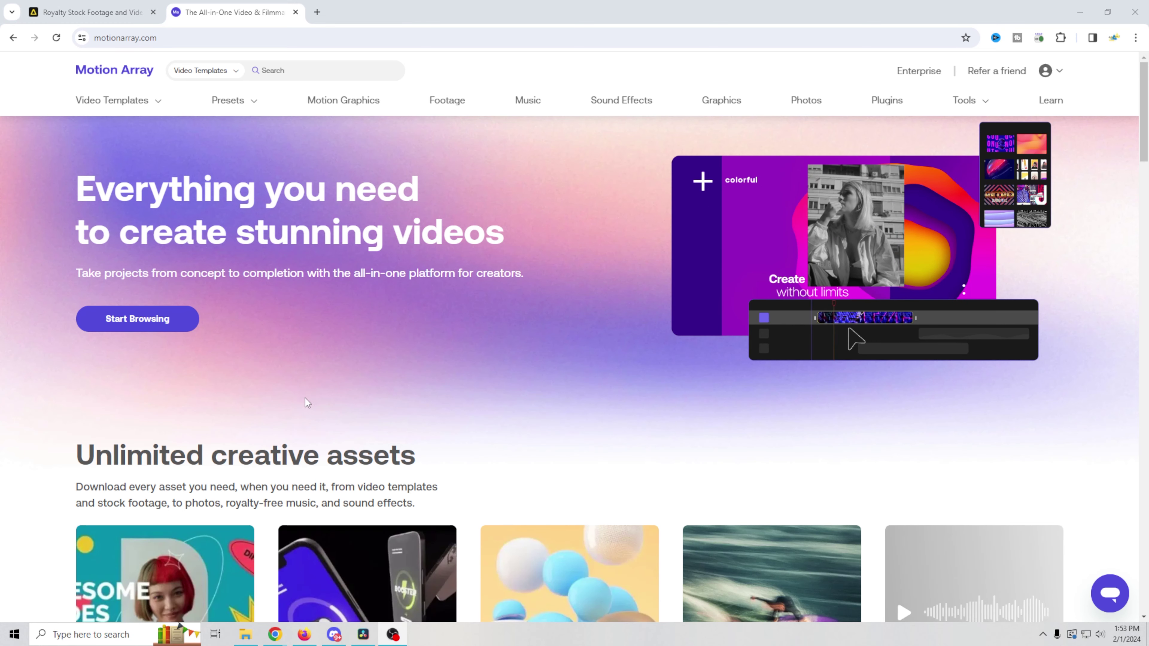
Scroll the Motion Array home page and bring up the Video Templates dropdown
scroll(301, 398, "down", 3)
scroll(305, 398, "up", 3)
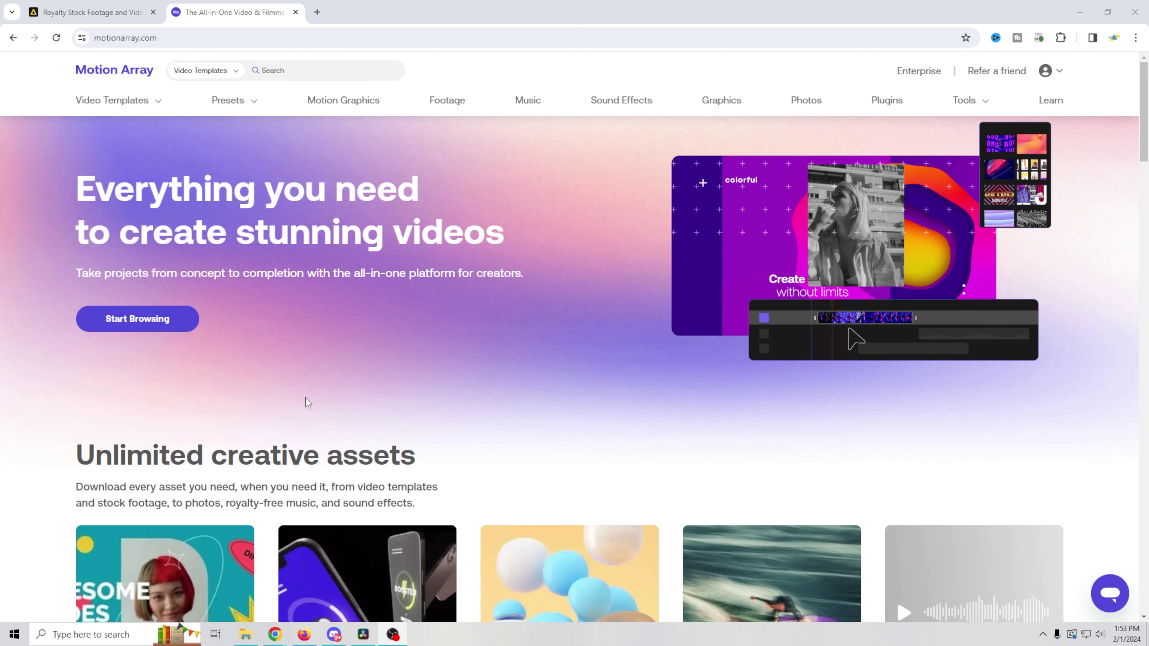
mouse_move(158, 103)
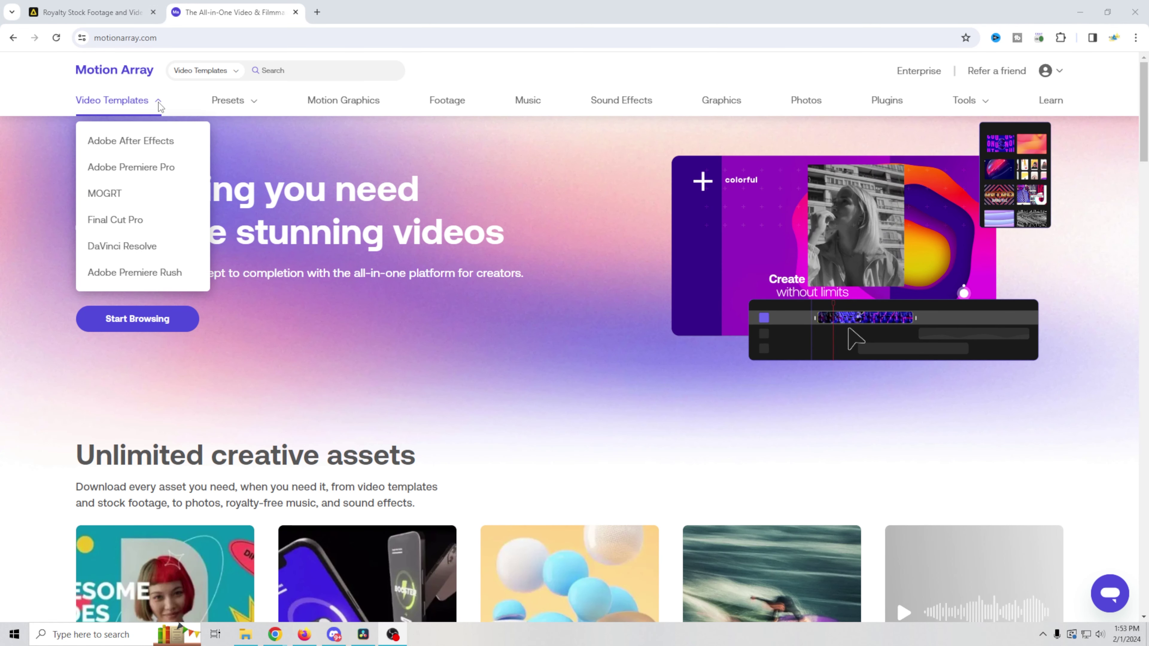
Open the DaVinci Resolve video templates page, scroll its listings, and bring up the Presets menu
left_click(151, 246)
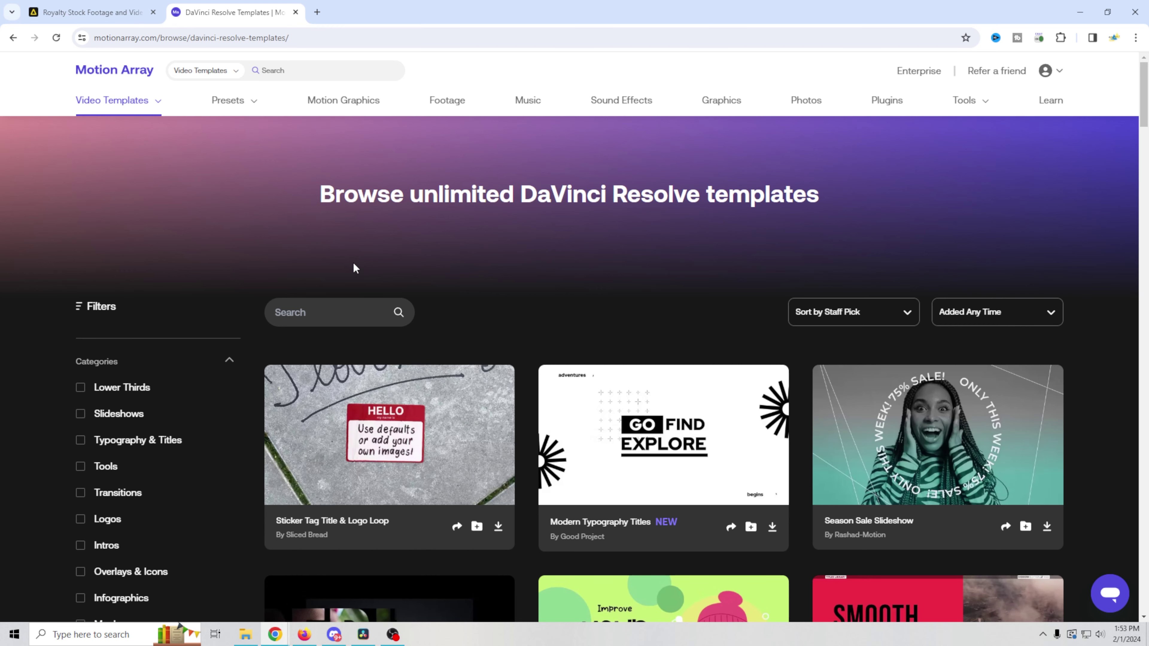
scroll(258, 367, "down", 3)
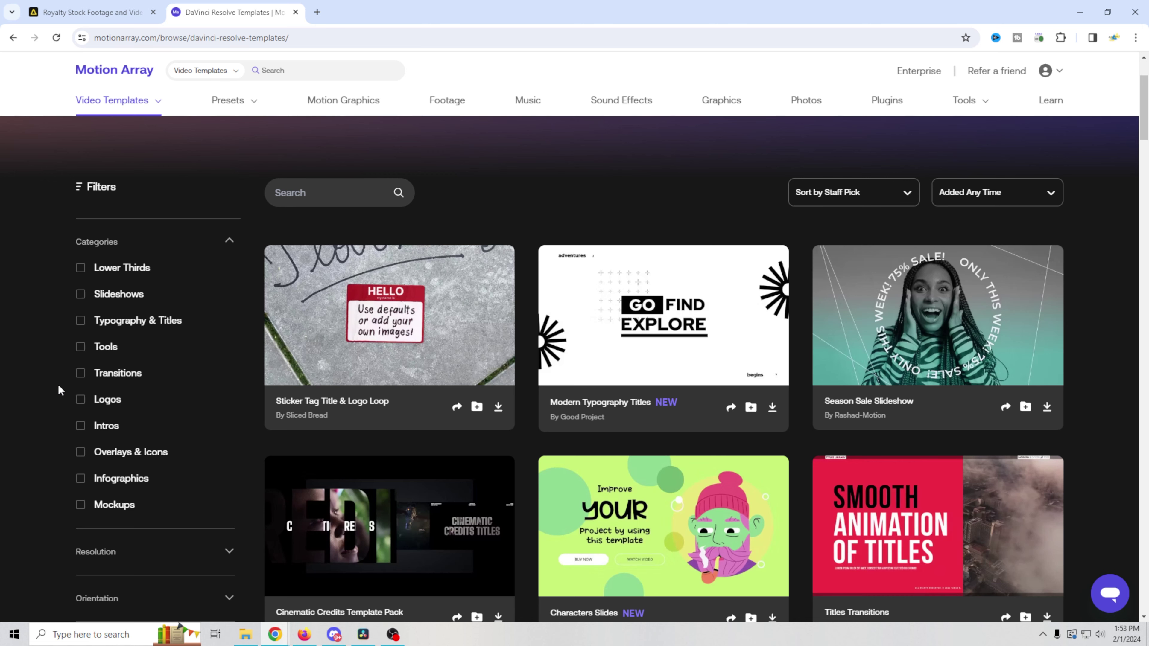
scroll(371, 358, "up", 2)
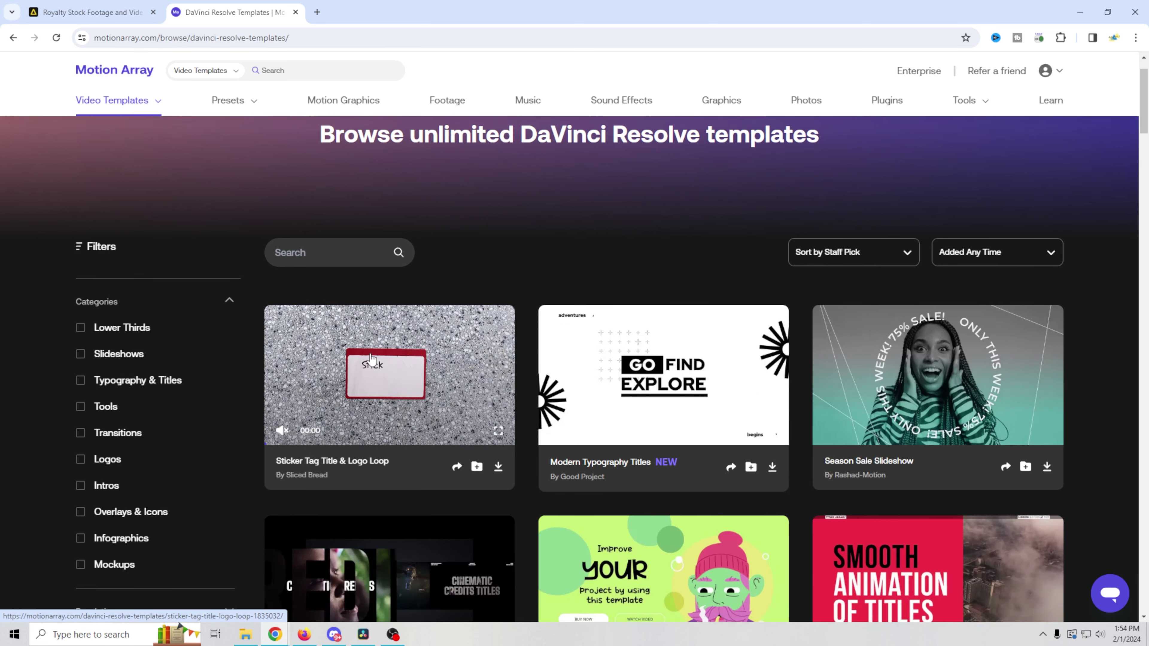
mouse_move(233, 101)
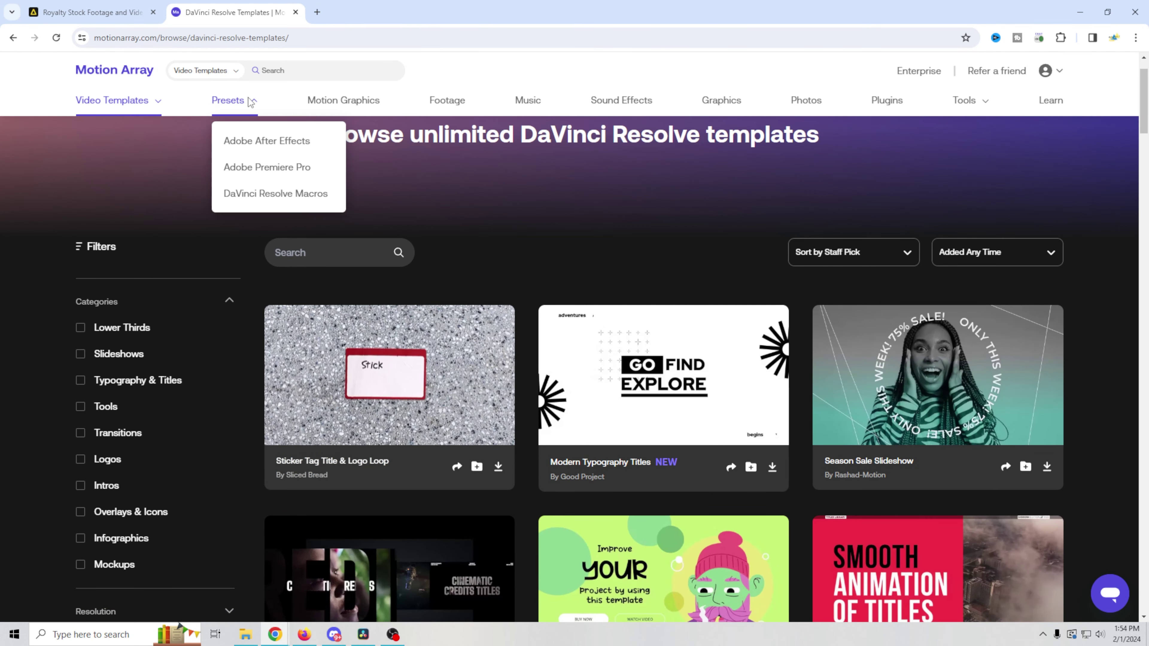
Scroll through the DaVinci Resolve Macros catalogue, then switch to the Motion Graphics page
left_click(262, 204)
scroll(682, 277, "down", 3)
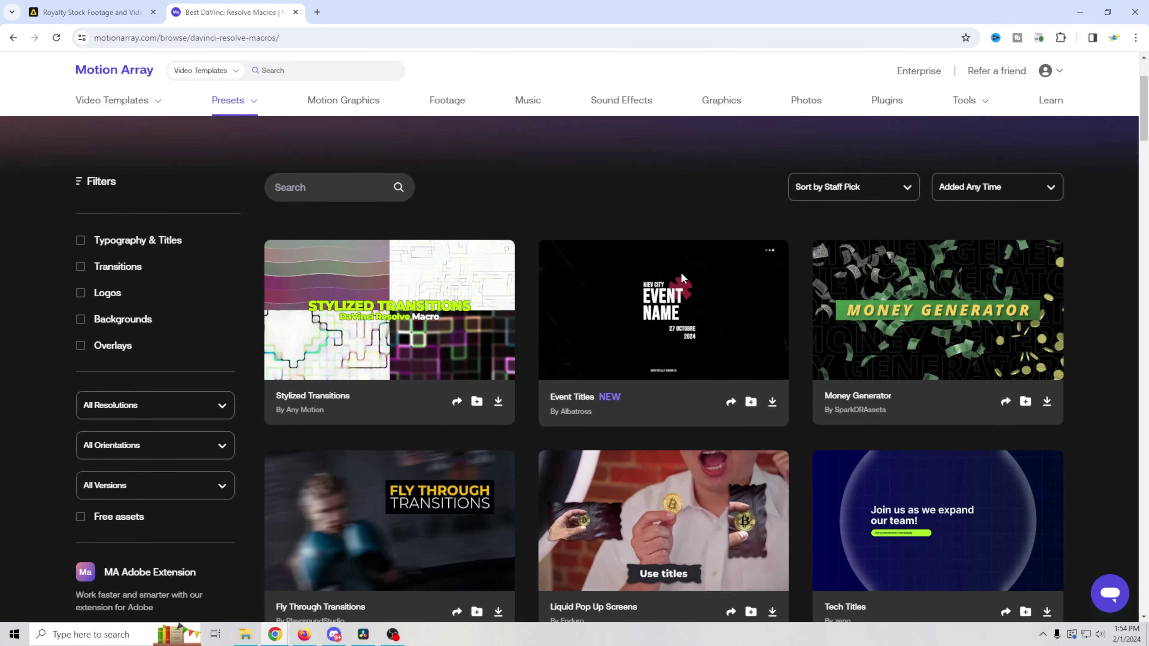
scroll(681, 272, "down", 1)
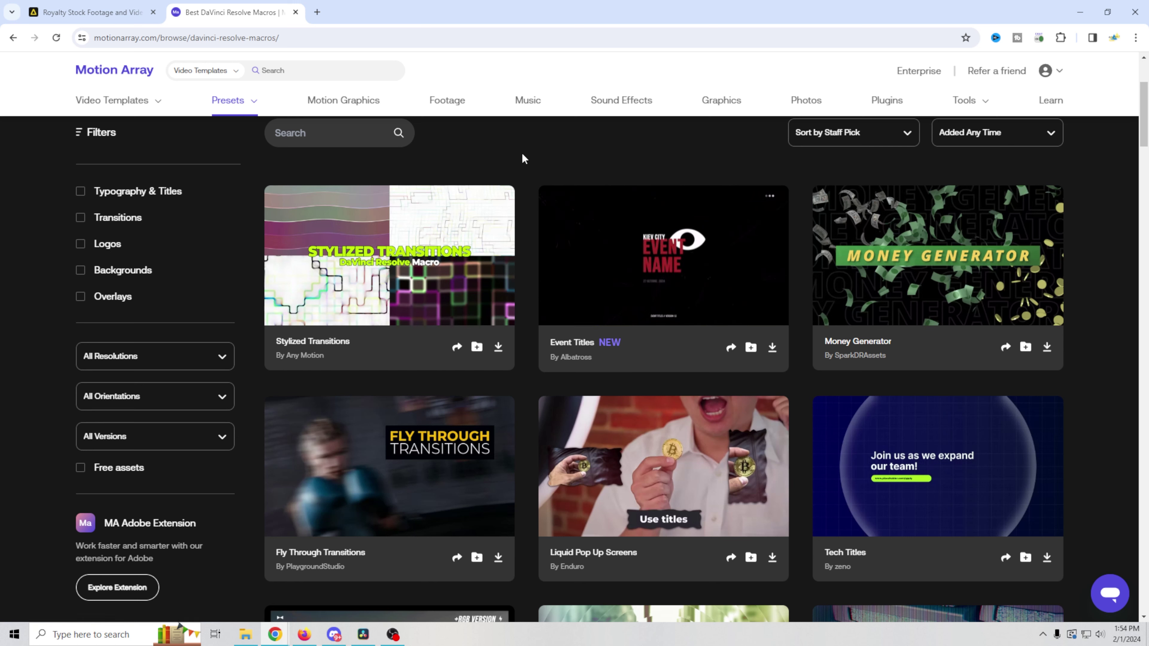
mouse_move(240, 101)
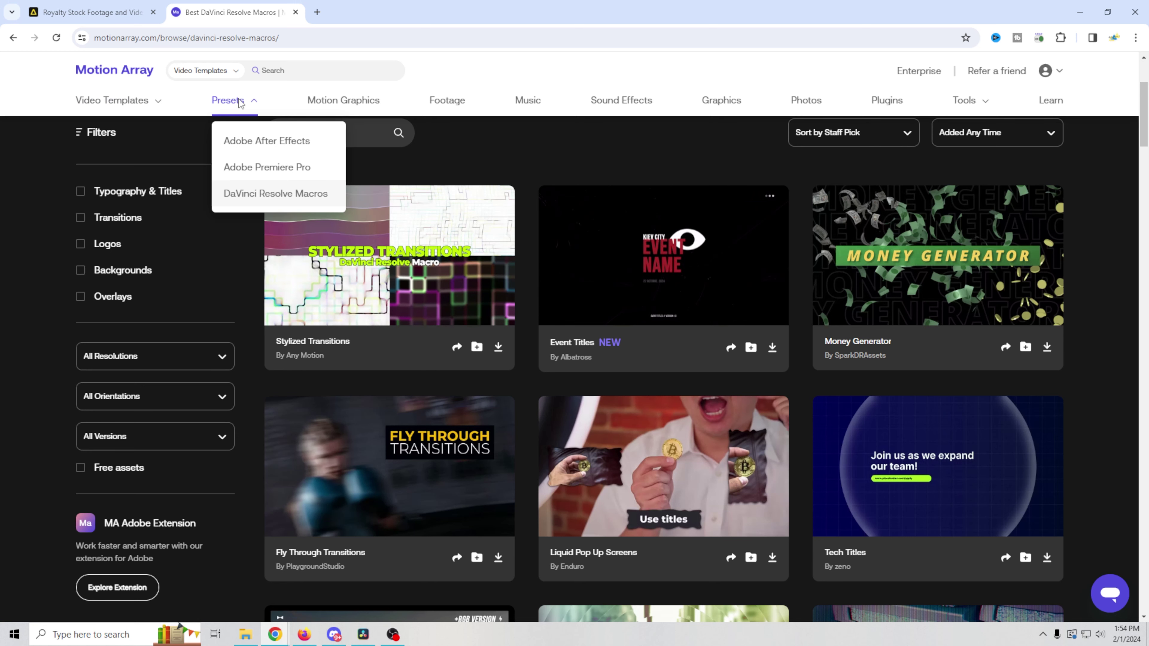
left_click(335, 108)
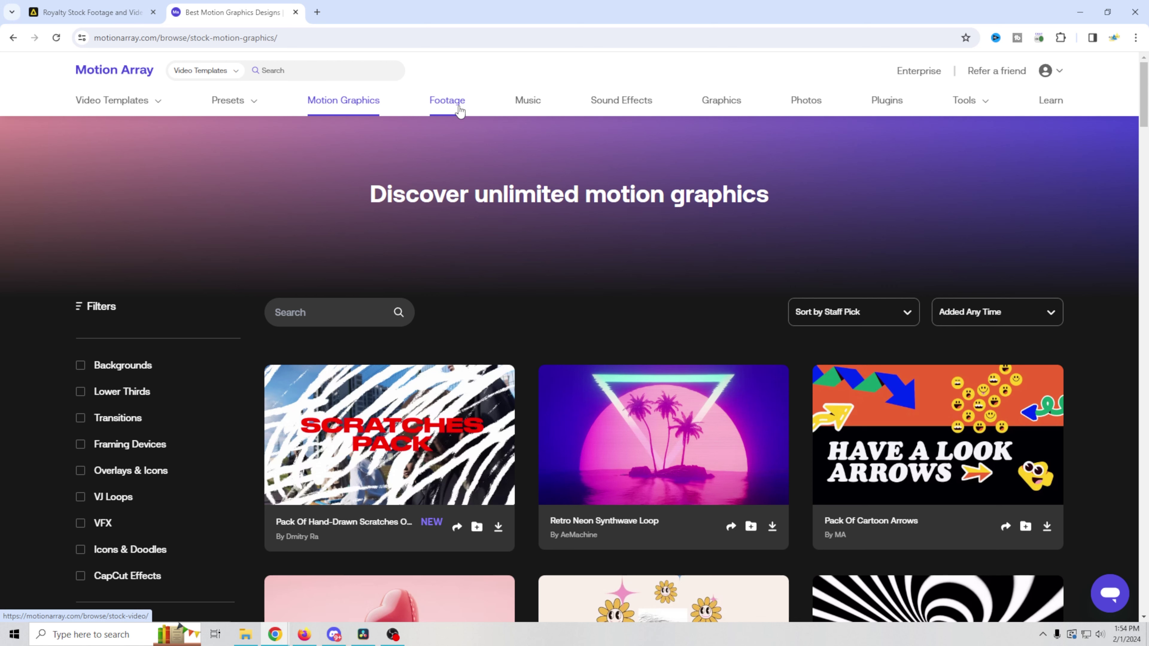
Try the Overlay, Green Screen and Animation footage filters, clear them, then open Music
left_click(459, 110)
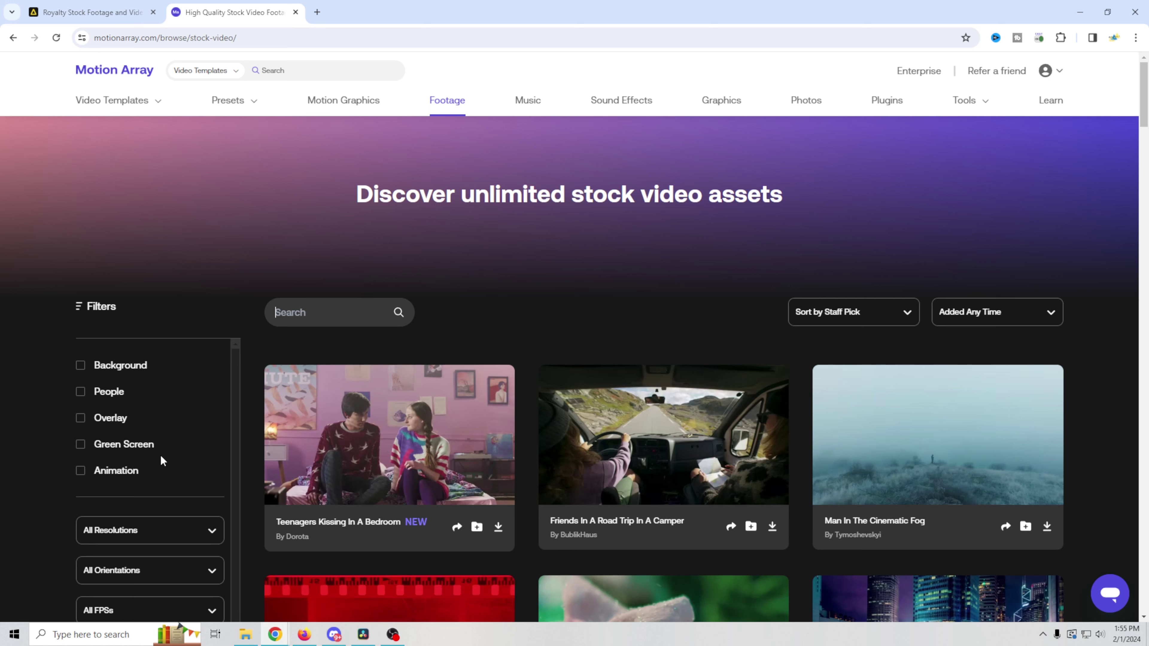
left_click(154, 418)
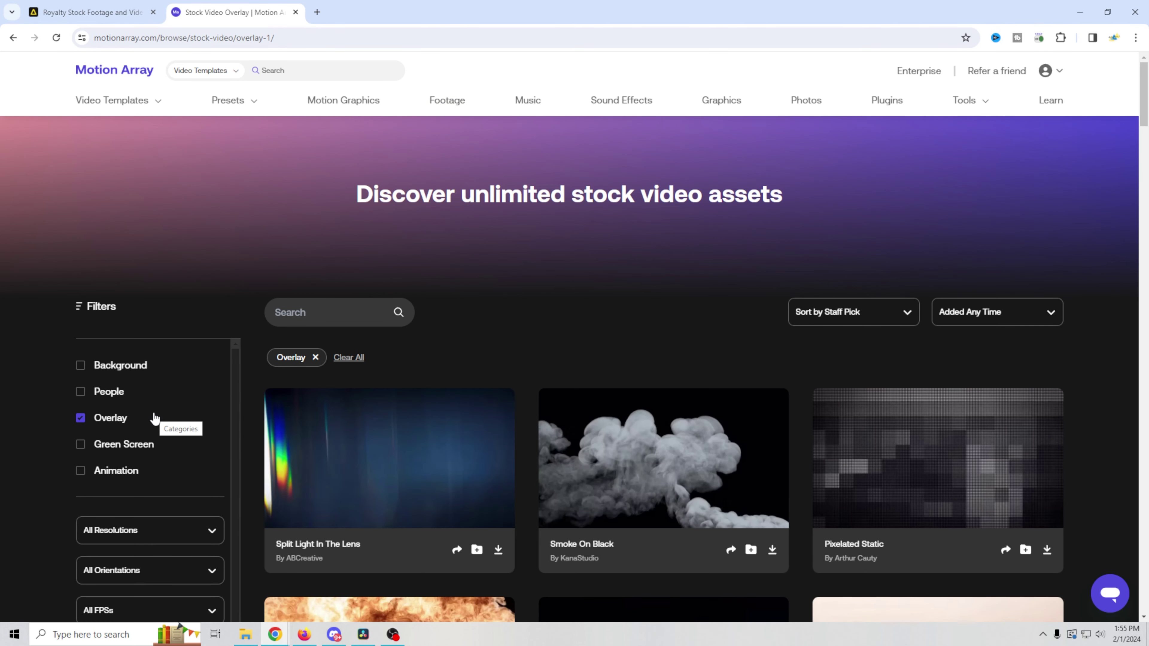
mouse_move(657, 479)
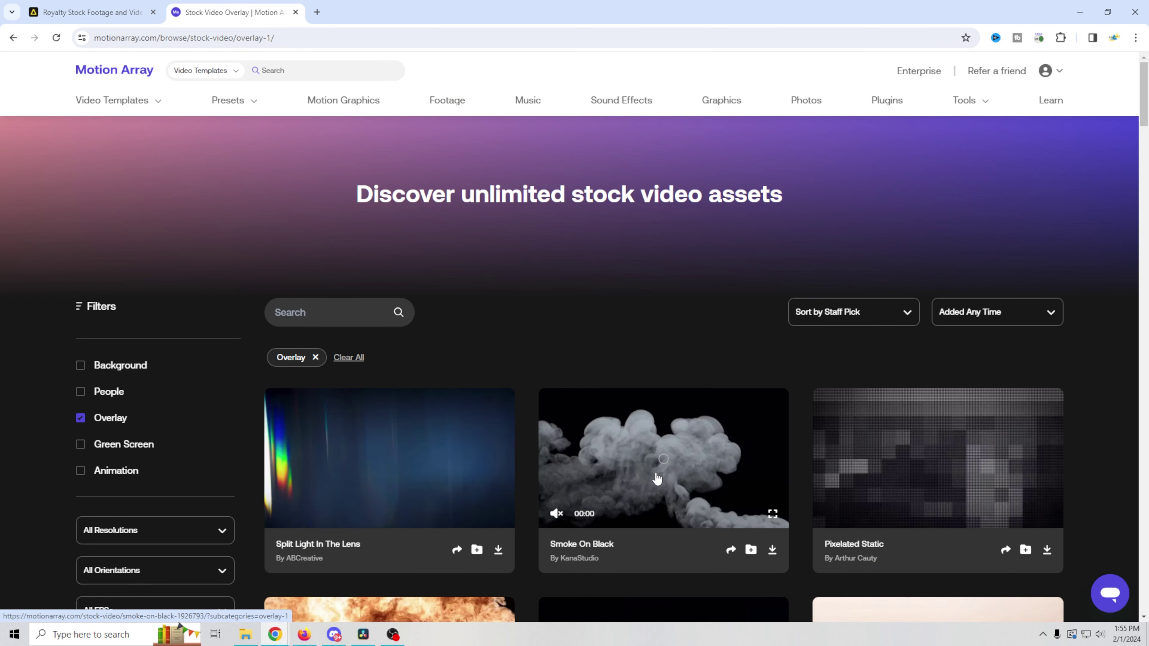
left_click(81, 444)
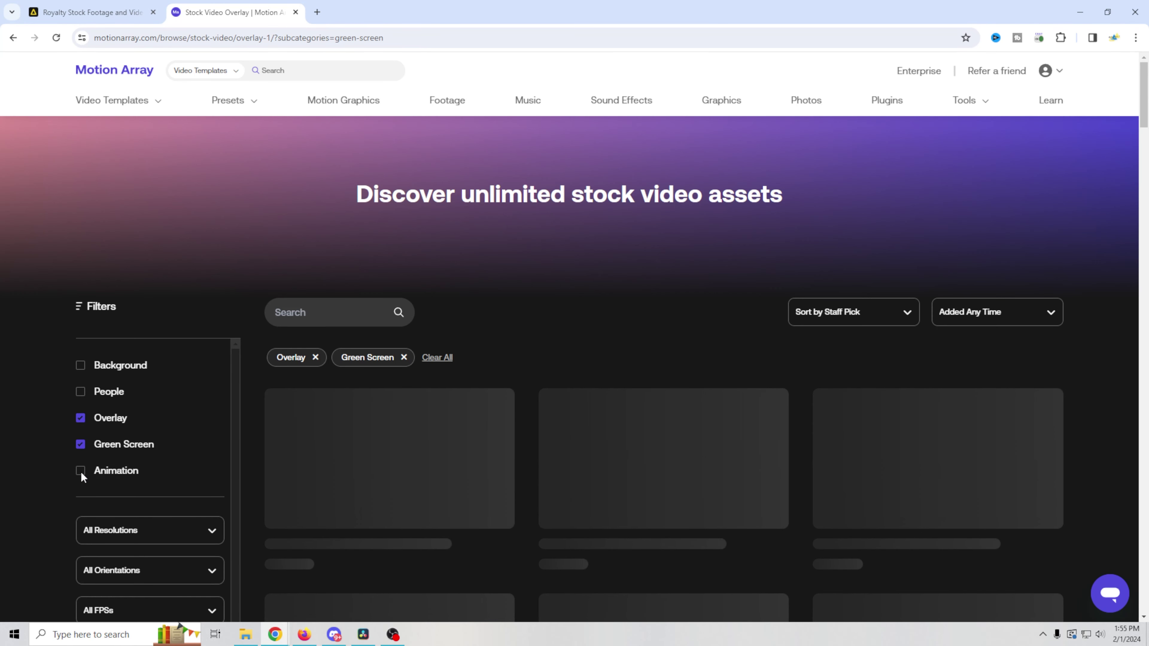
left_click(80, 471)
left_click(80, 445)
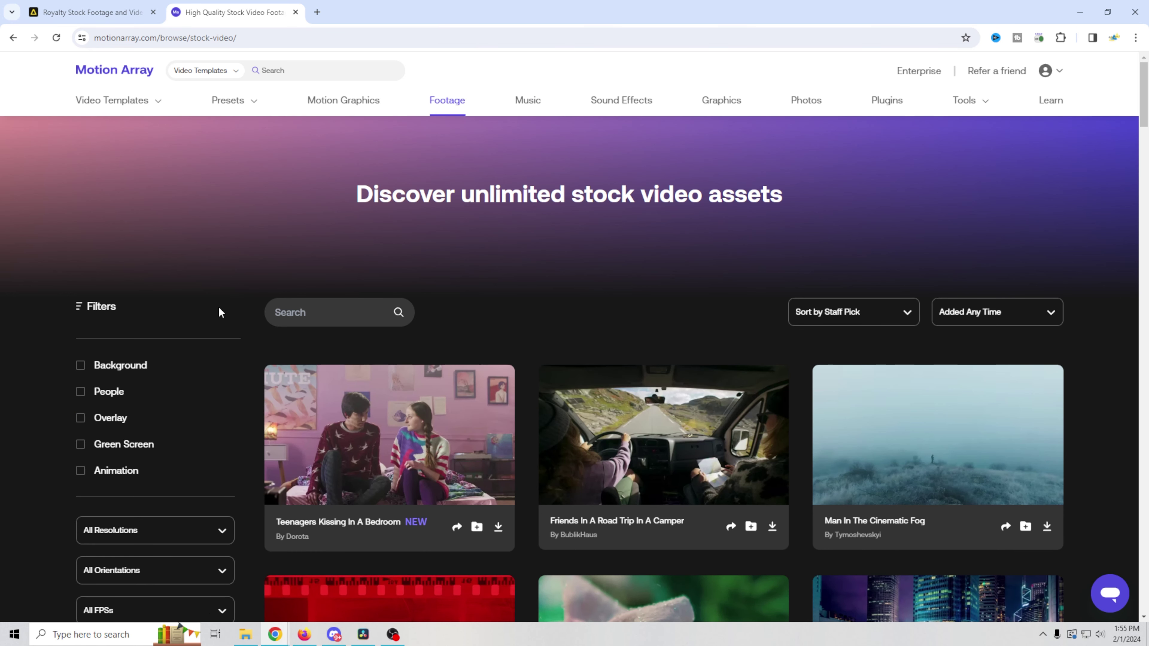
left_click(322, 316)
left_click(529, 102)
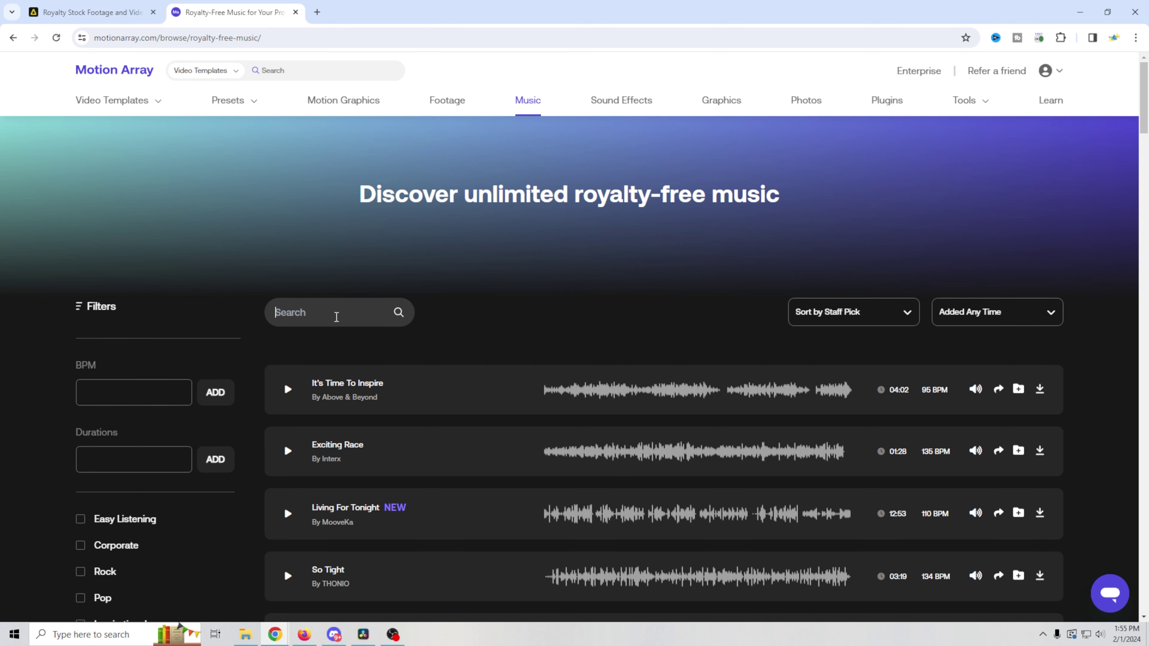
Visit the Sound Effects, Graphics and DaVinci Resolve templates sections in turn
left_click(627, 102)
left_click(719, 107)
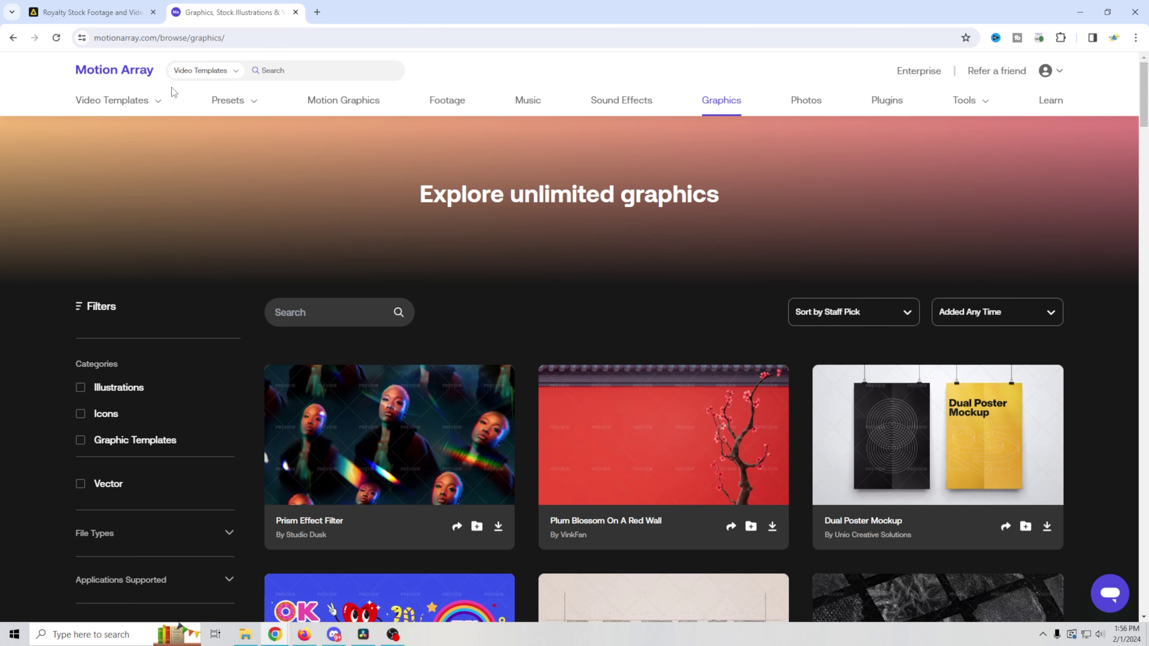
mouse_move(138, 109)
left_click(131, 250)
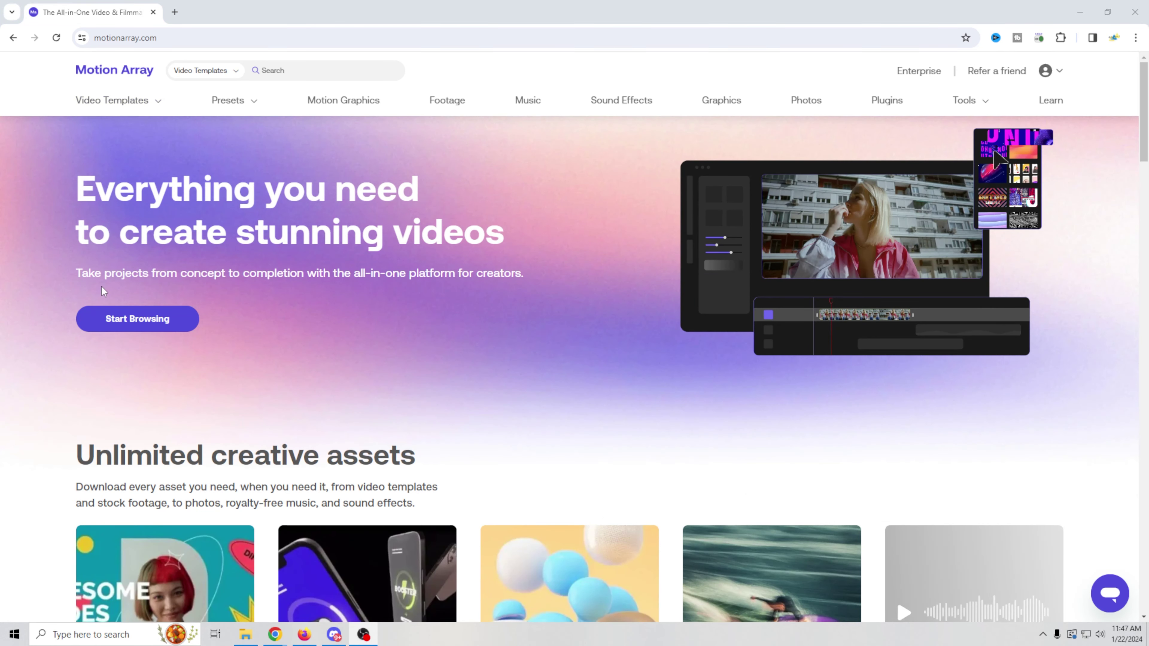
Filter DaVinci Resolve Macros to Backgrounds and download Counter Timers For Live Streaming, showing its zip in Downloads
mouse_move(254, 103)
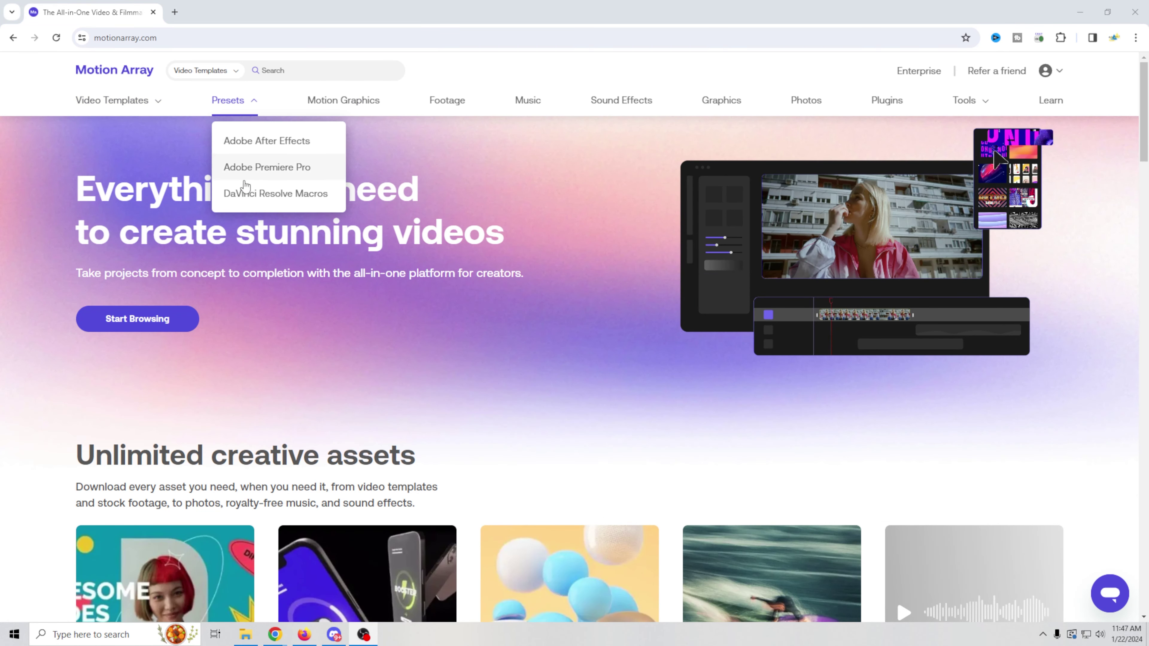
left_click(245, 193)
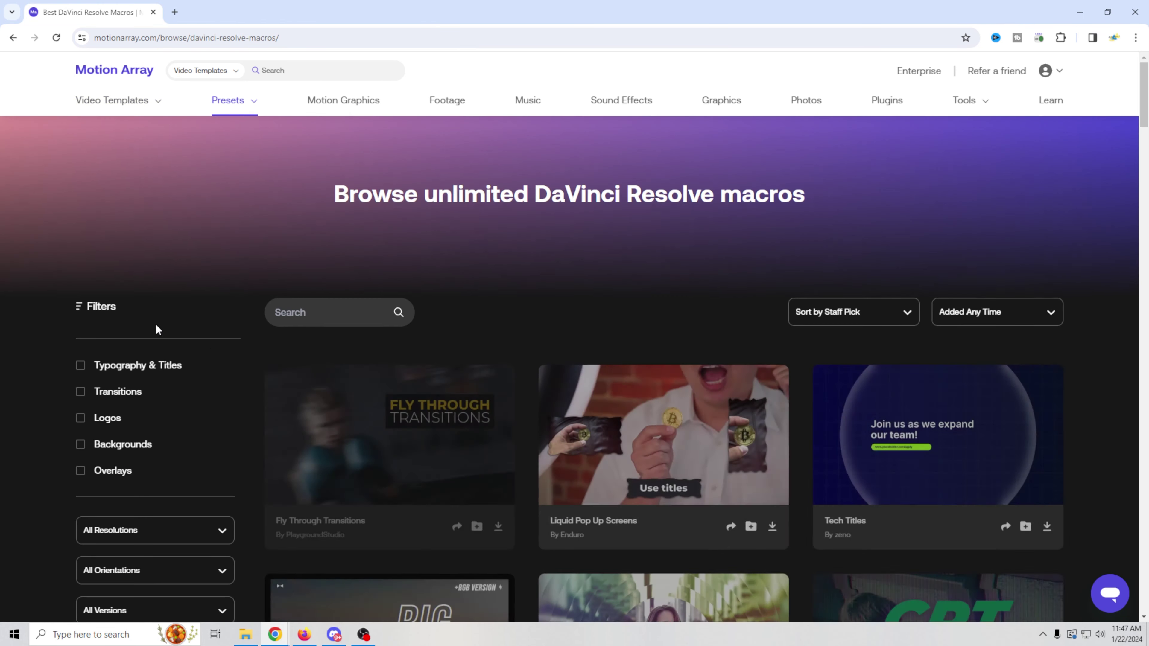
scroll(94, 340, "down", 3)
left_click(81, 325)
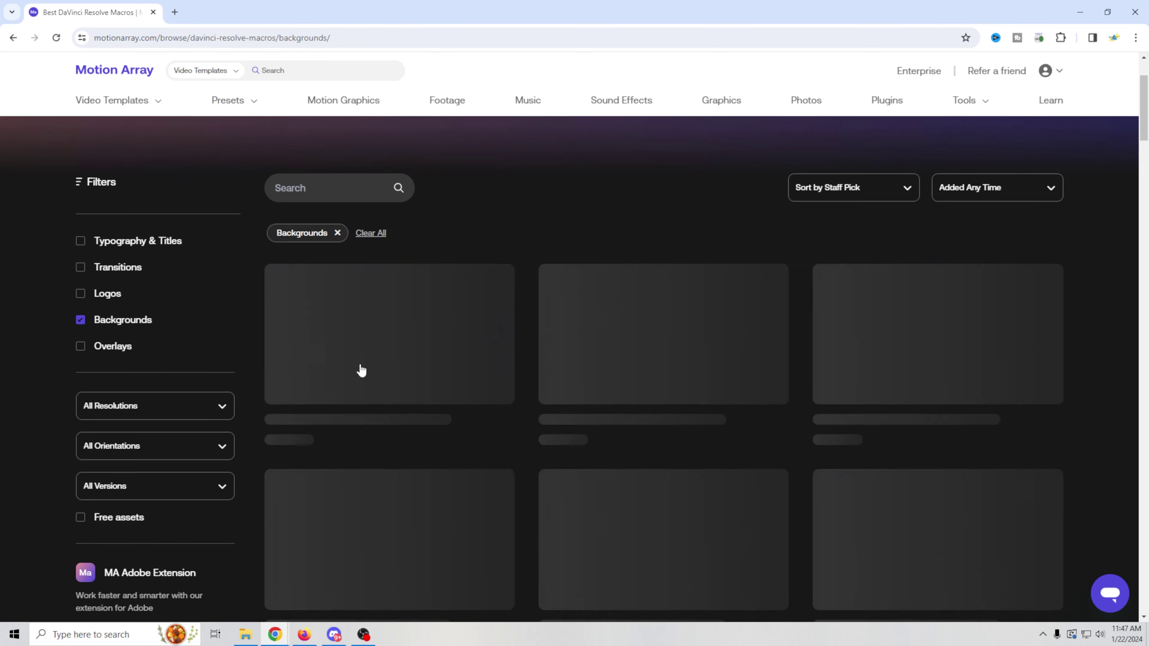
scroll(647, 382, "down", 10)
scroll(646, 383, "down", 15)
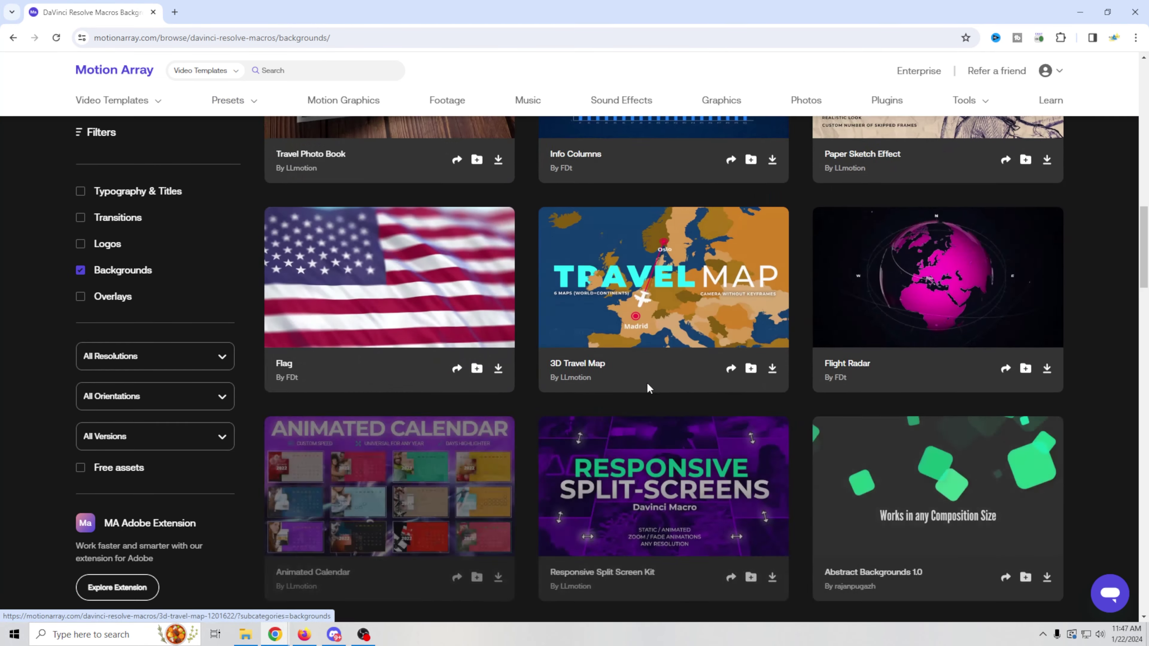
scroll(647, 382, "down", 5)
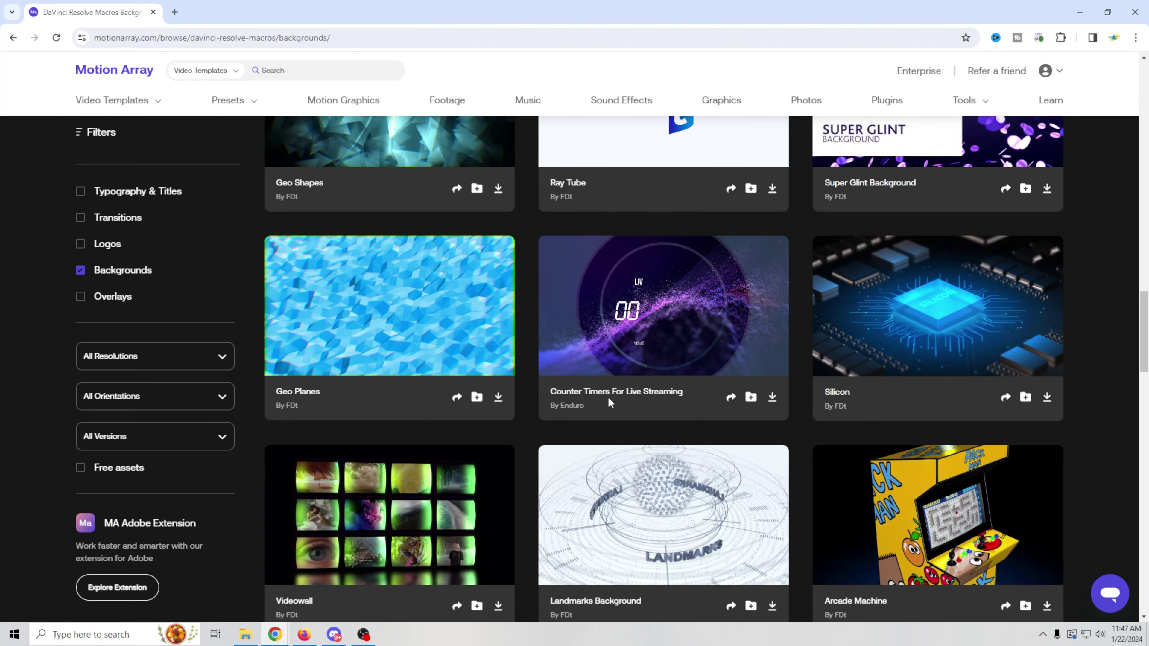
left_click(773, 398)
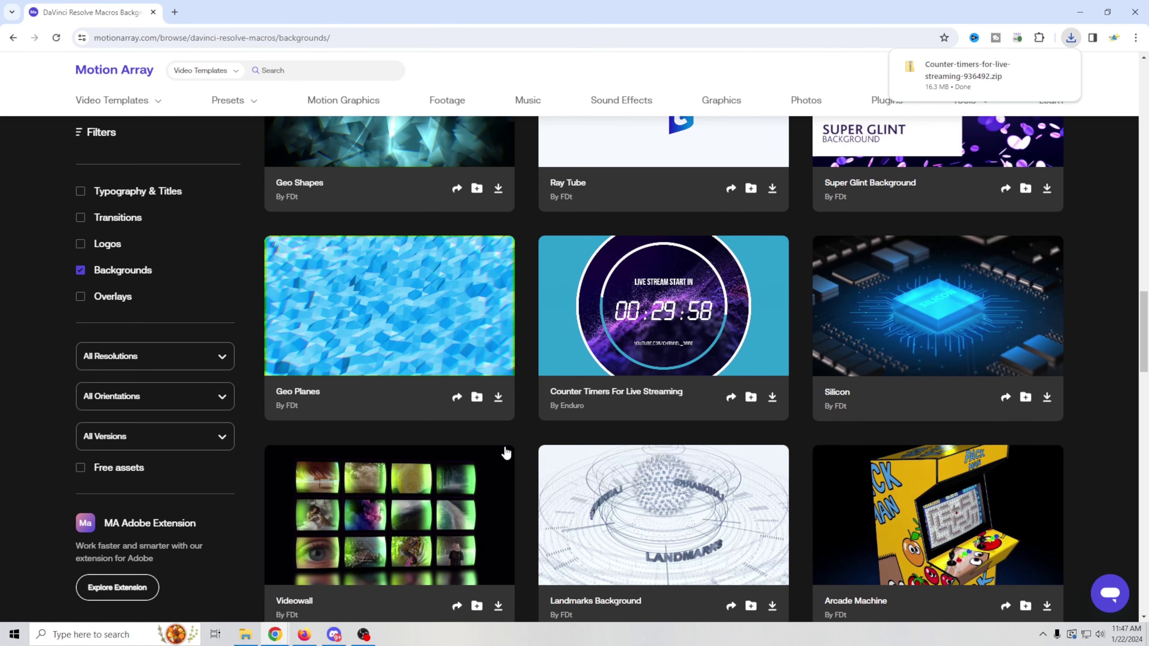
left_click(246, 634)
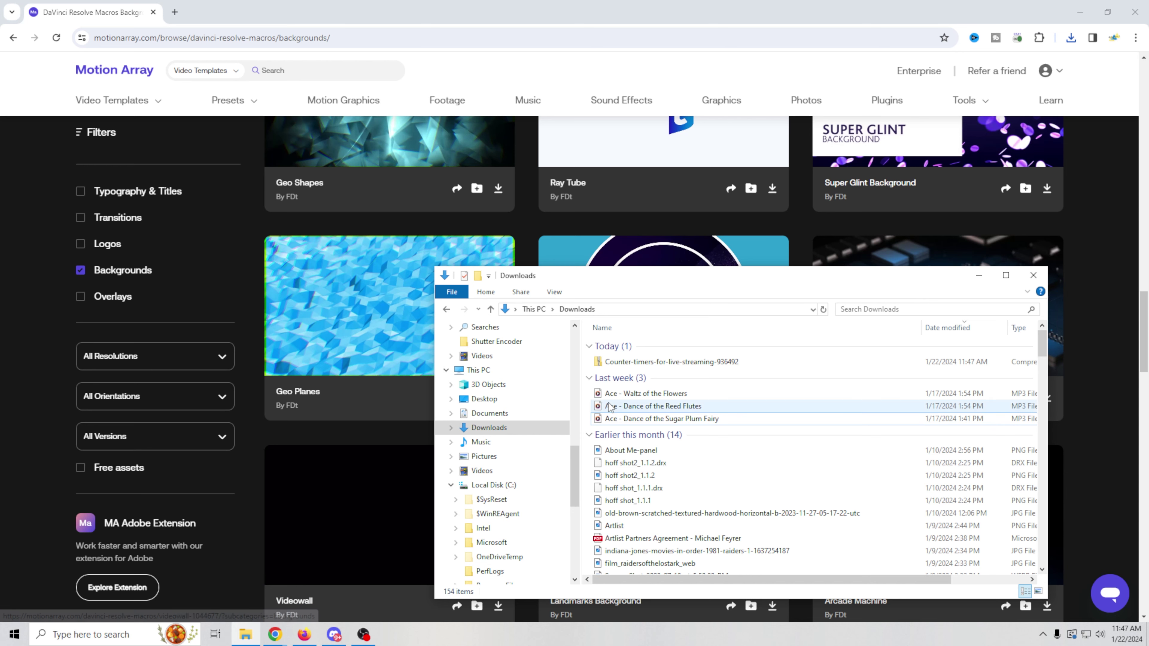
Extract the timer pack zip in Downloads and look inside its Help folder
right_click(648, 365)
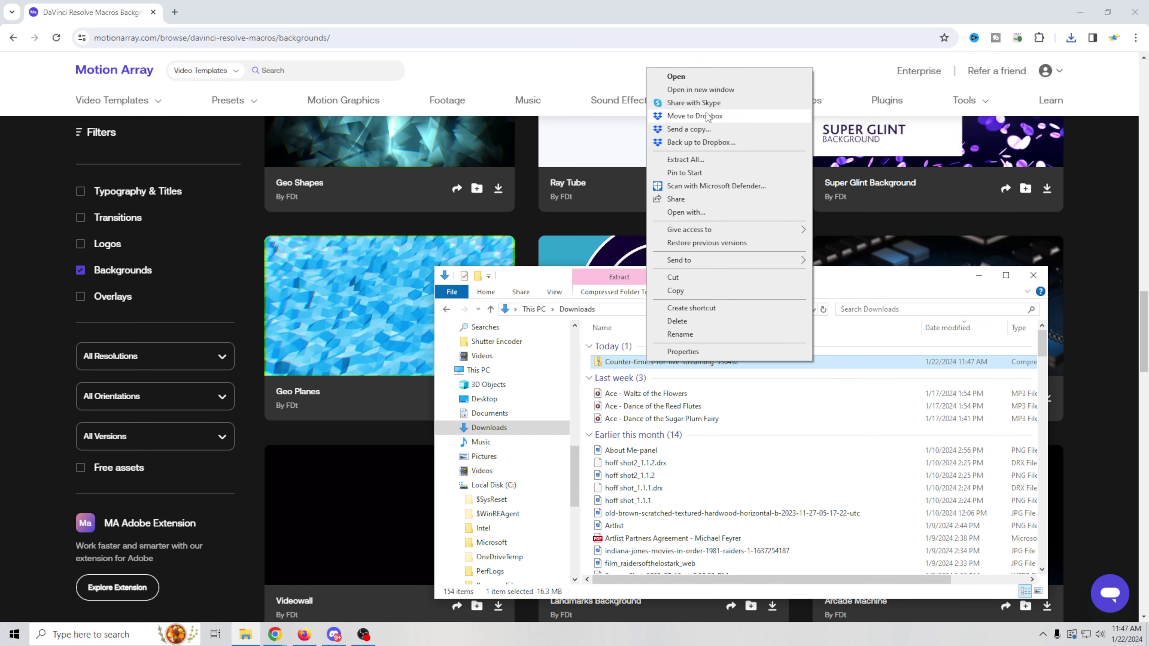
left_click(695, 160)
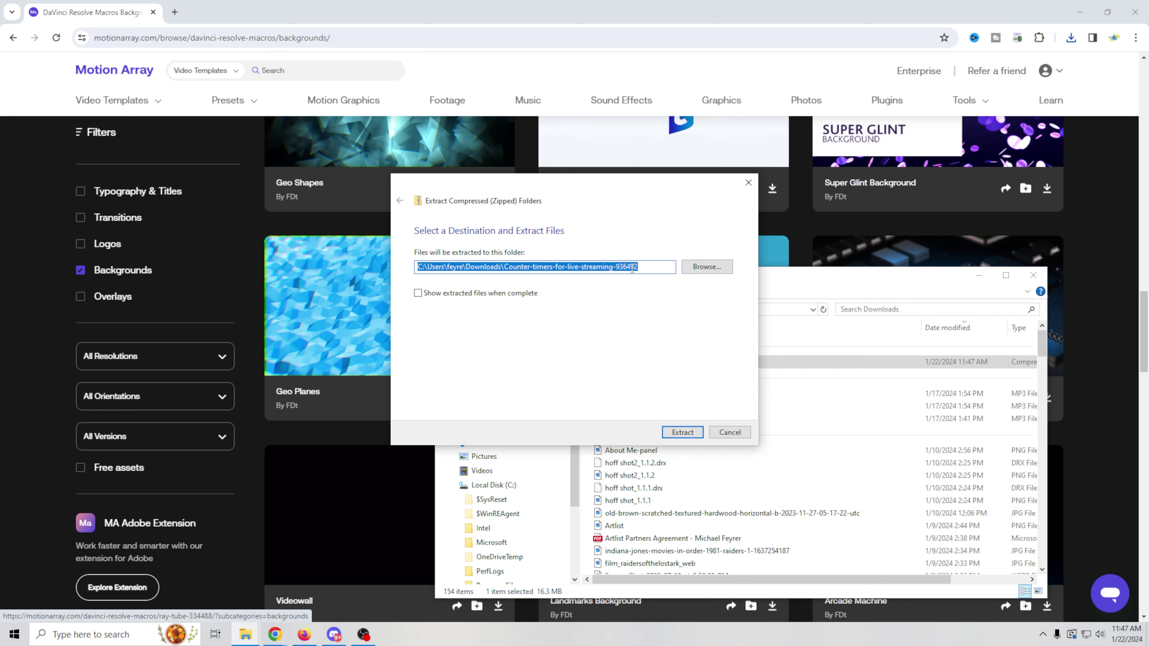
key("Return")
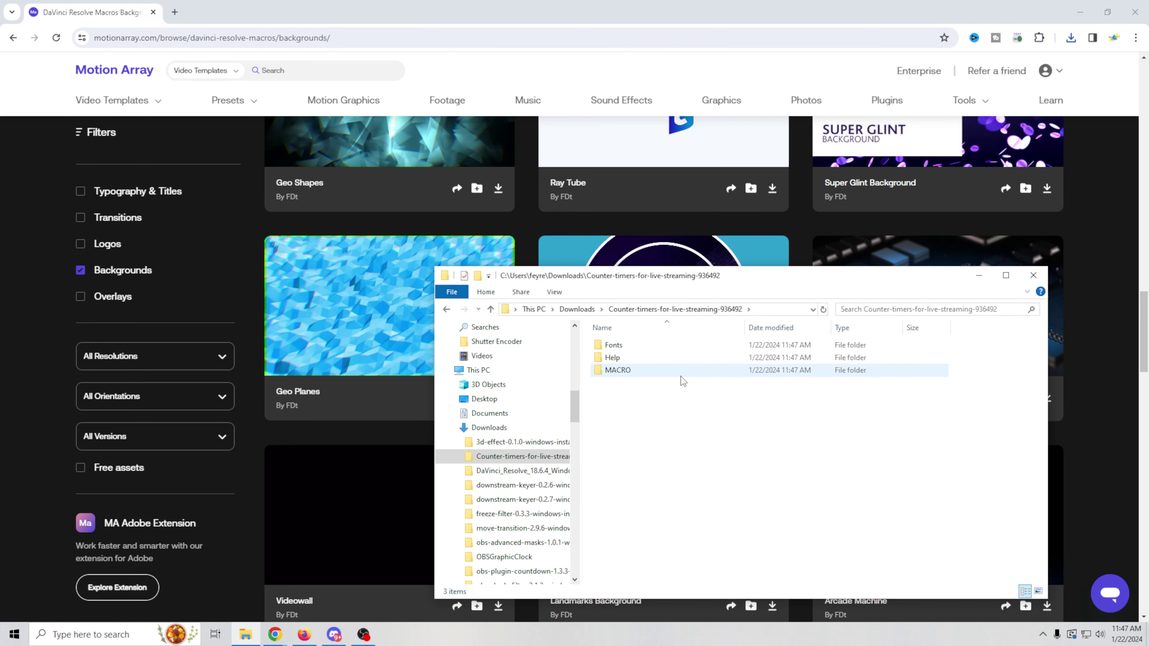
double_click(612, 357)
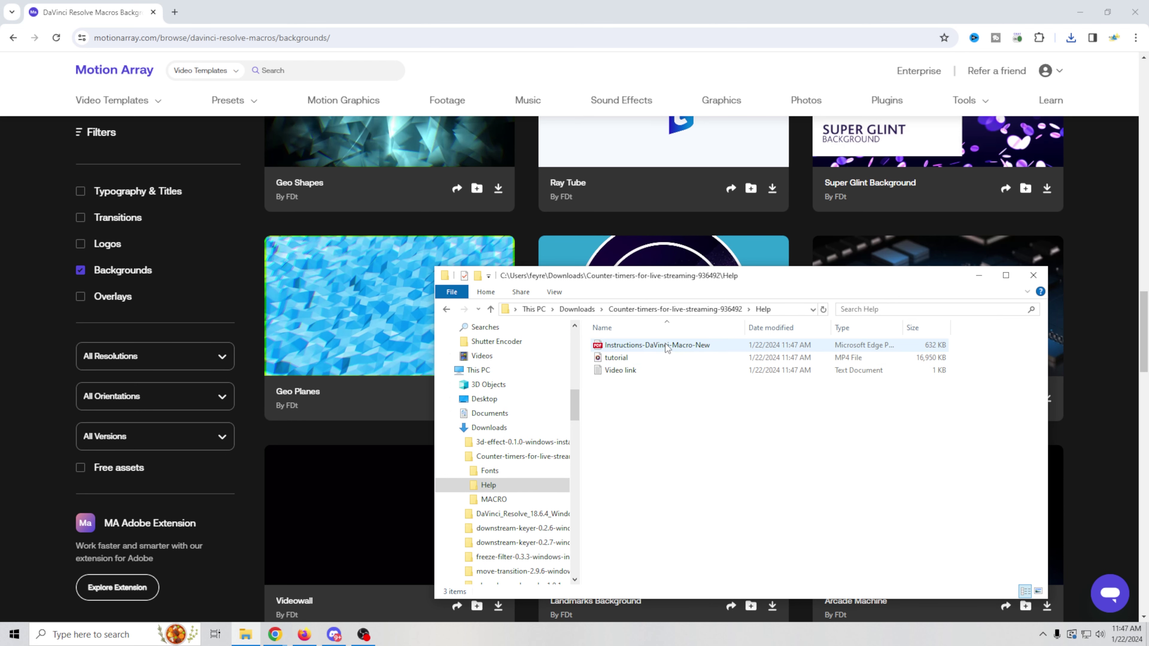
Cut the extracted Counter-timers-for-live-streaming folder from Downloads
left_click(659, 312)
left_click(590, 311)
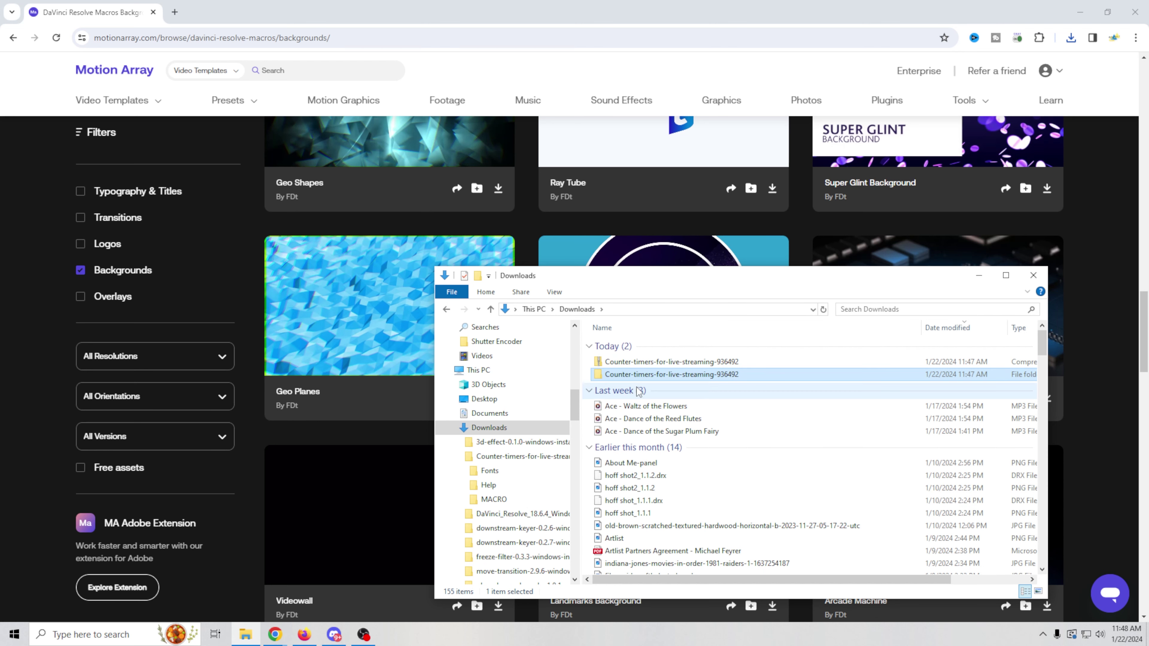
right_click(634, 374)
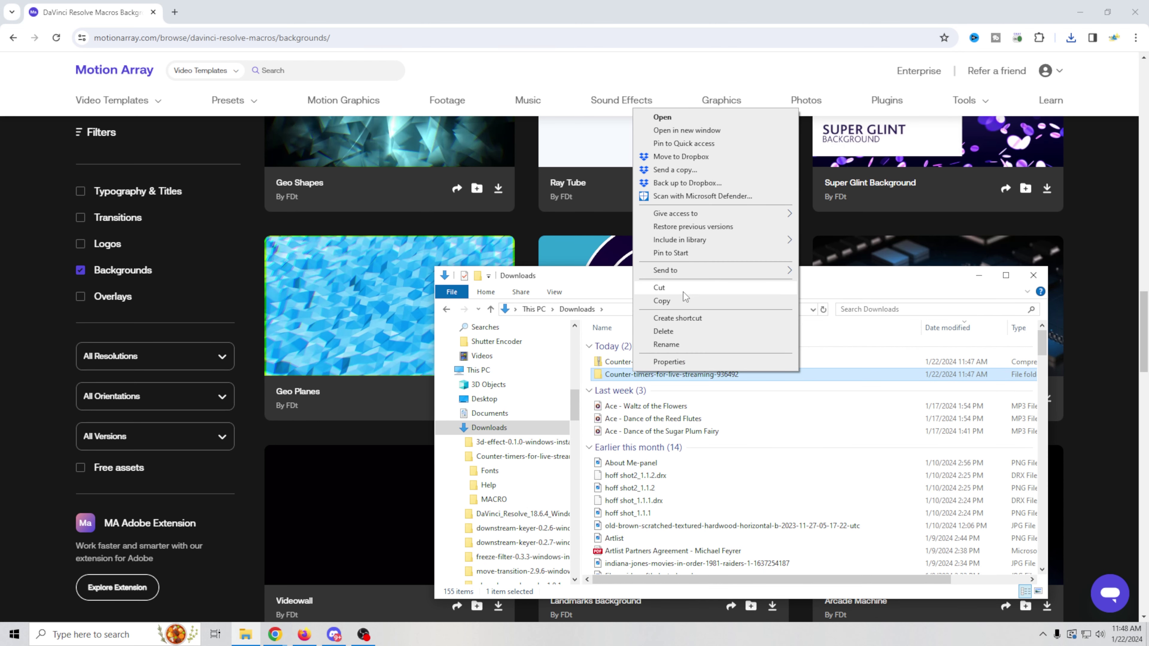
left_click(660, 289)
Navigate File Explorer to C:\Quick Edit\DR Motion Array
left_click(447, 310)
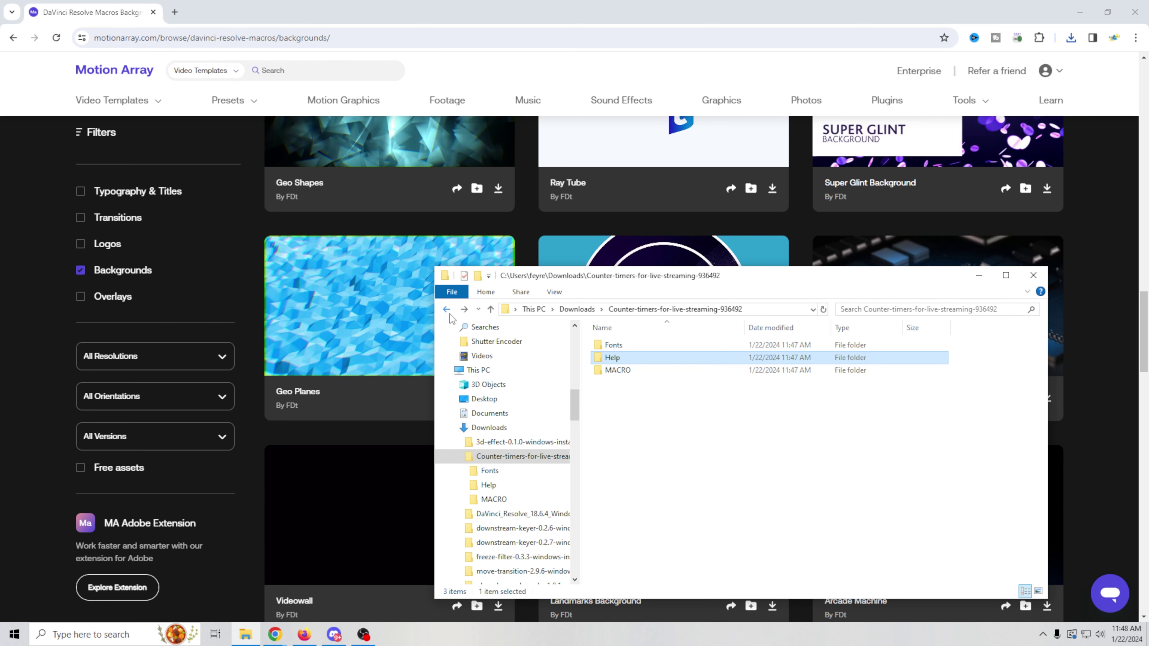
key("Return")
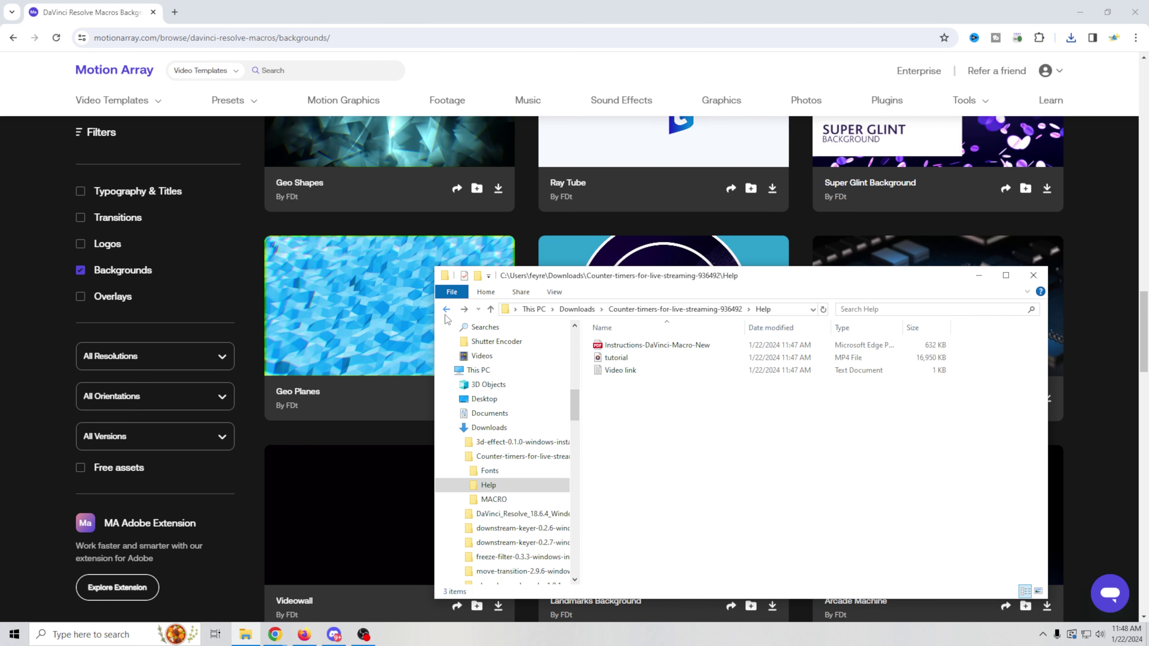
left_click(447, 310)
left_click(447, 310)
Paste the Counter-timers-for-live-streaming-936492 folder into DR Motion Array
left_click(446, 311)
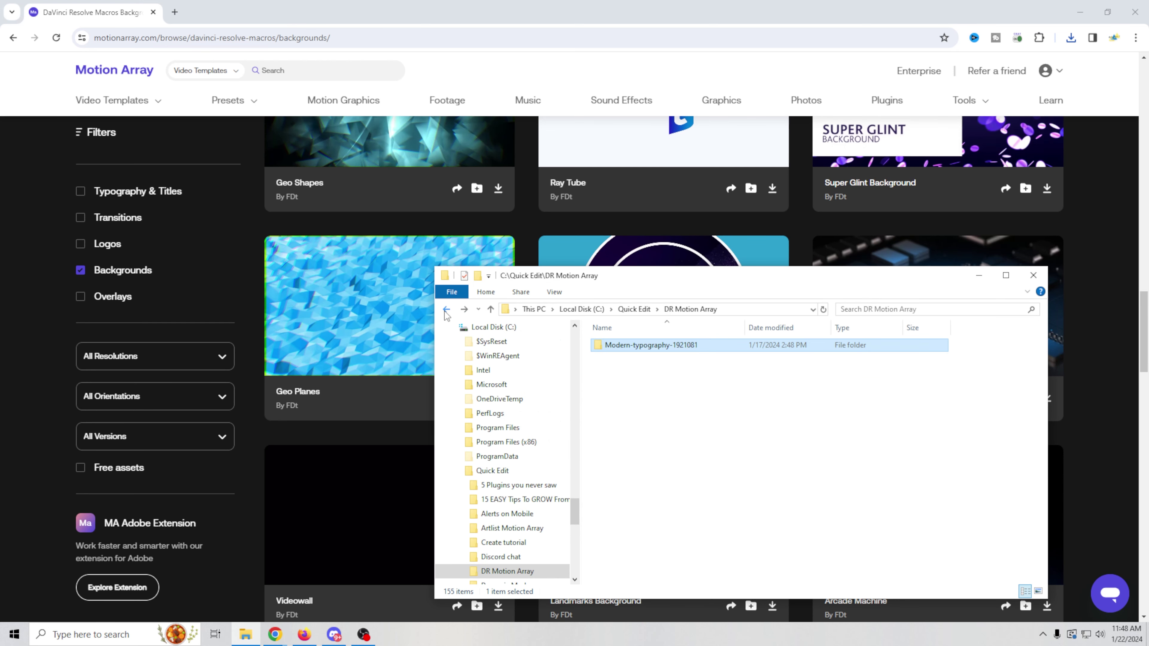
right_click(667, 454)
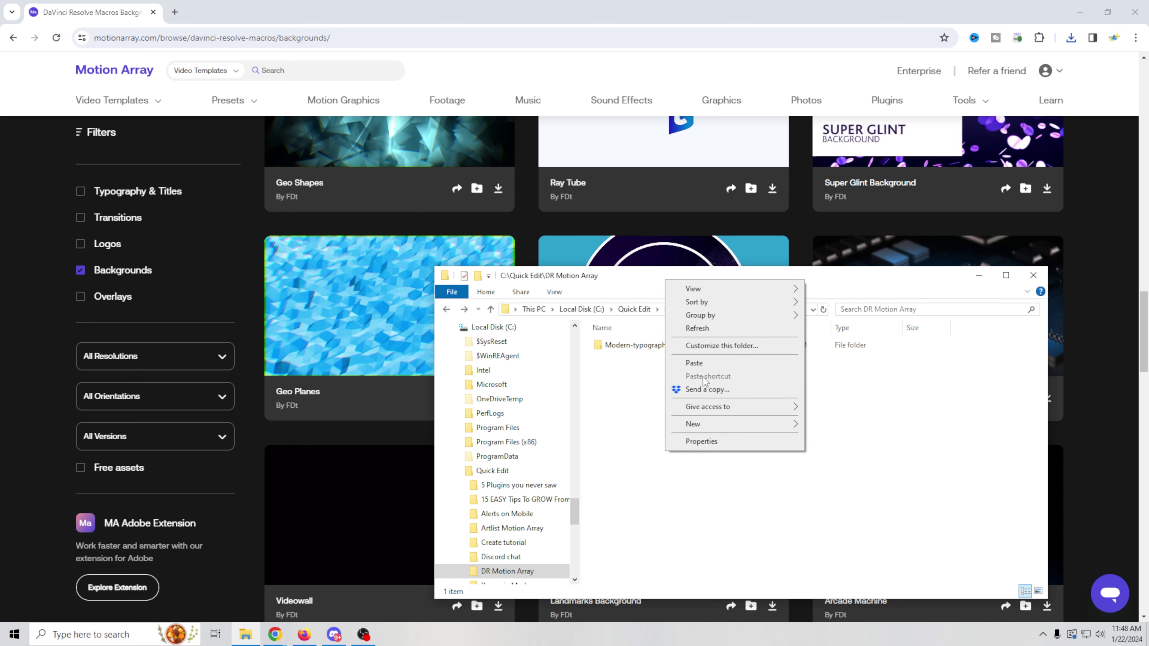
left_click(704, 364)
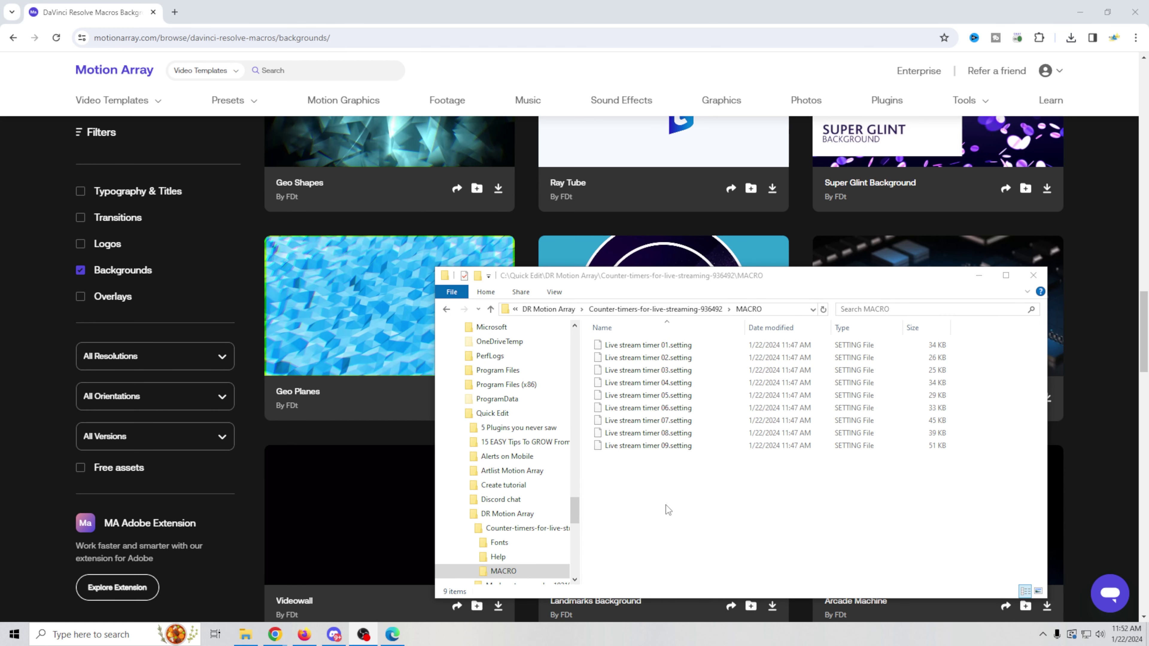
Select and copy all nine Live stream timer .setting files in the MACRO folder
left_click_drag(732, 492, 619, 335)
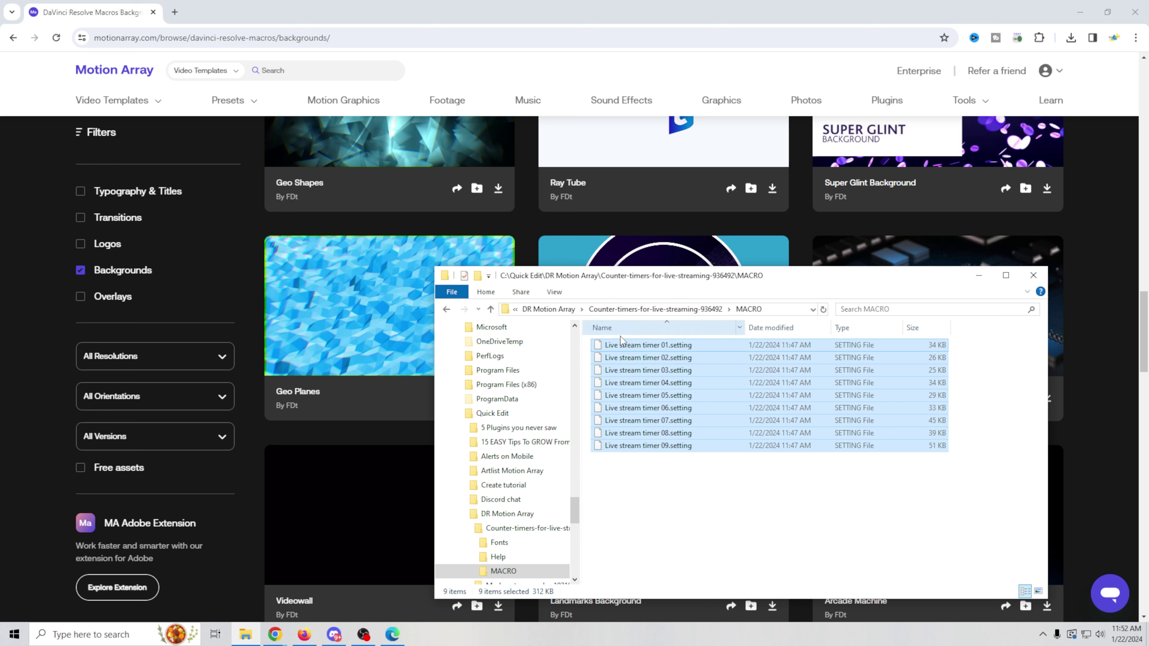
right_click(630, 356)
left_click(693, 452)
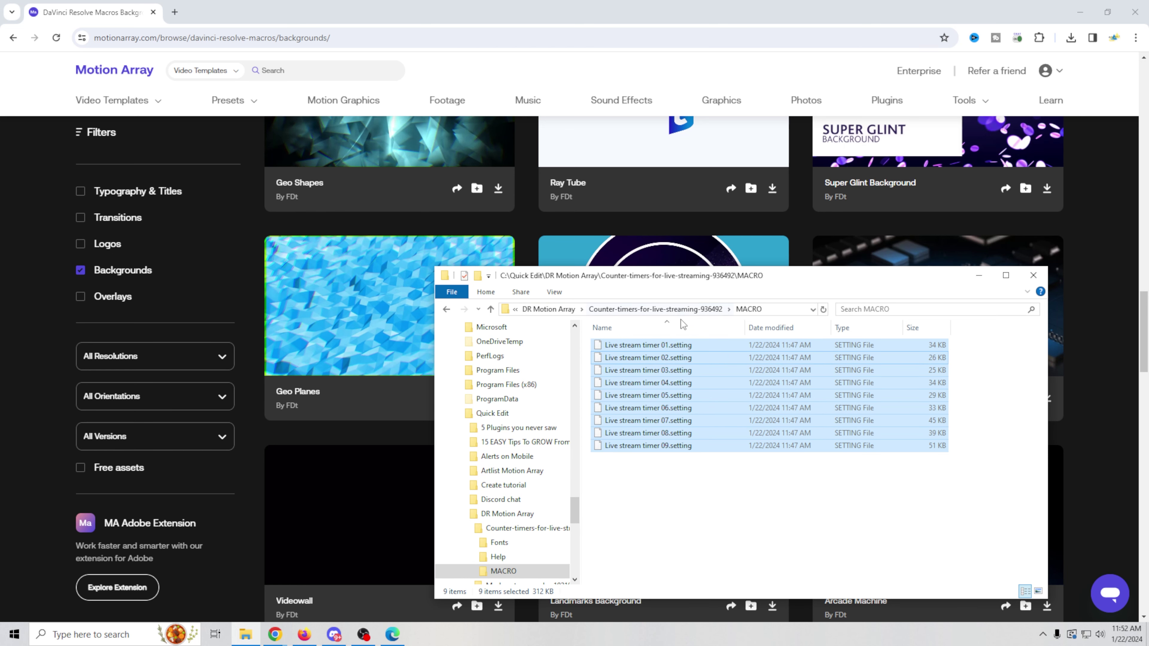
left_click(665, 313)
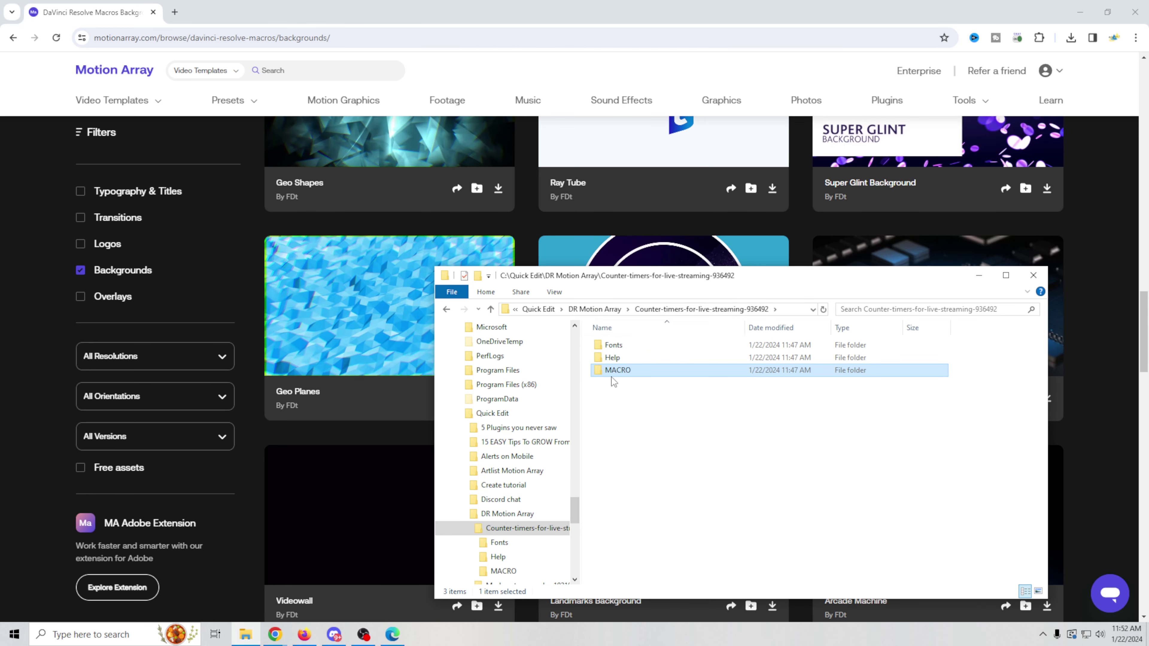
double_click(618, 372)
left_click_drag(724, 506, 621, 345)
right_click(635, 370)
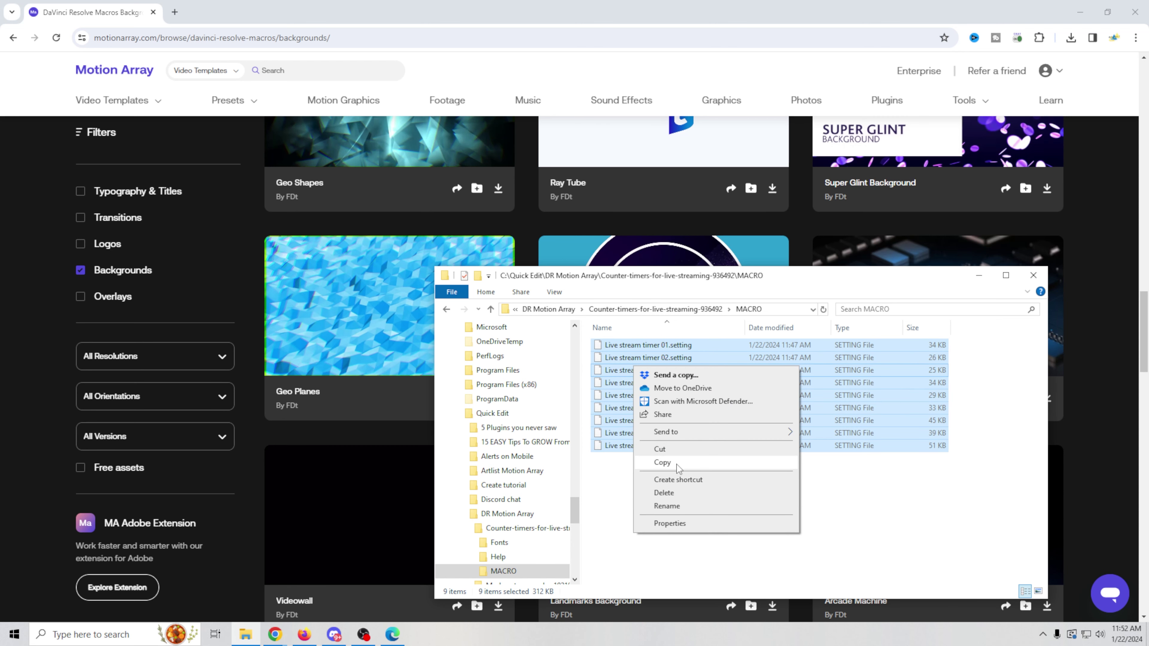
left_click(663, 463)
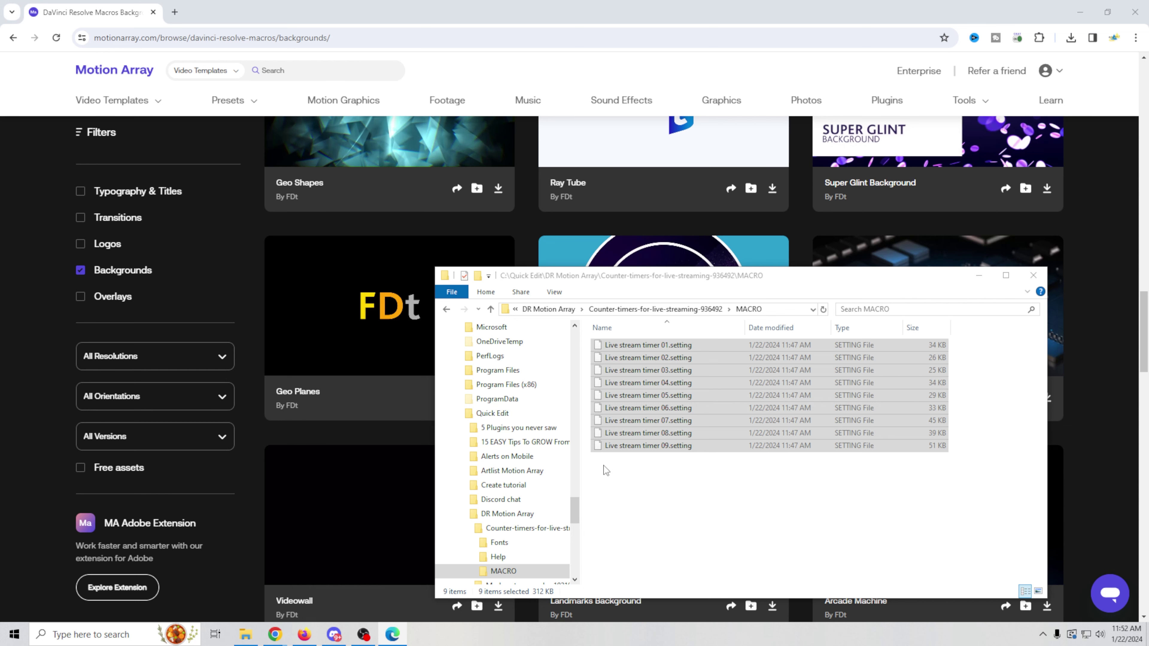
Navigate to C:\ProgramData\Blackmagic Design\DaVinci Resolve\Fusion\Templates
left_click(498, 370)
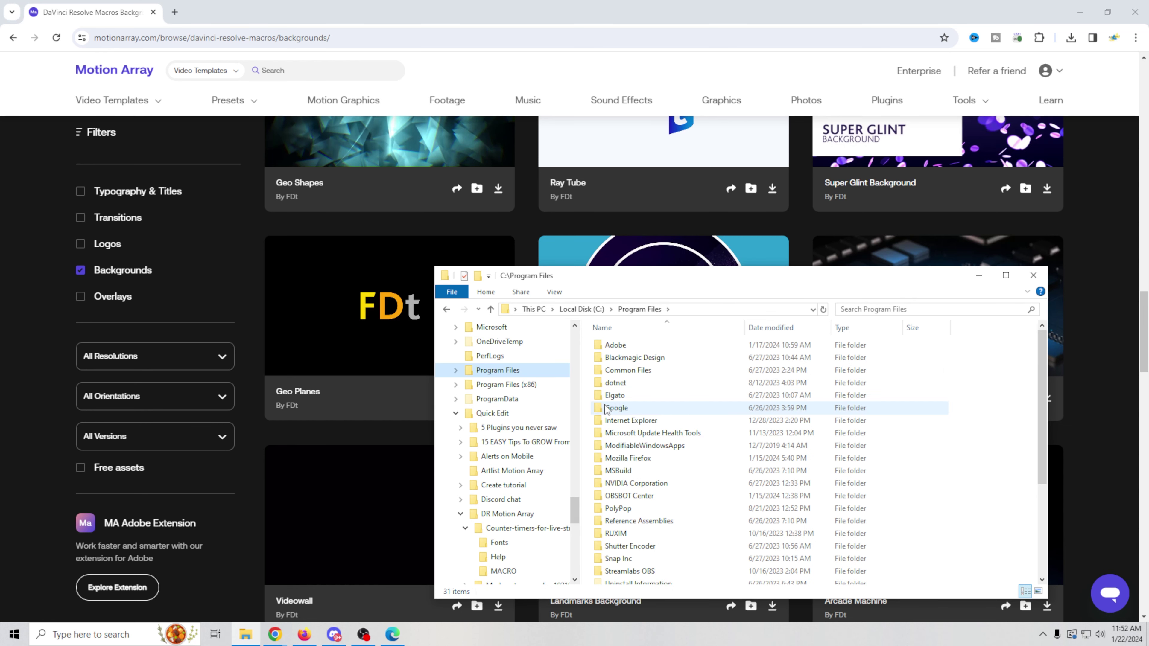
left_click(497, 399)
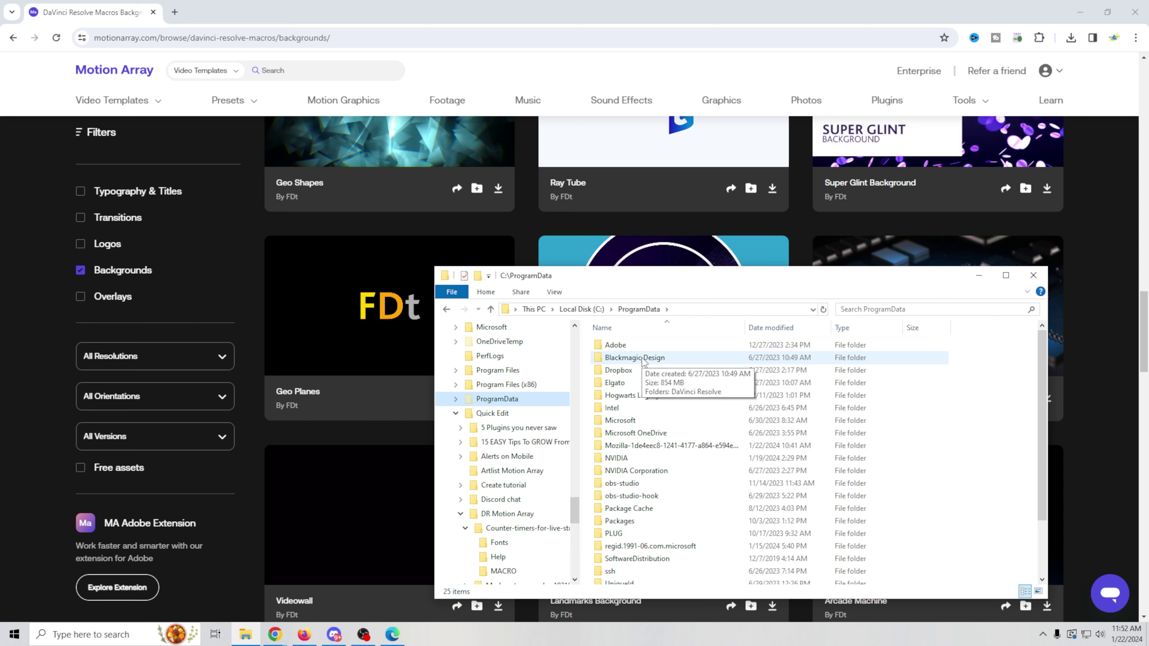
double_click(644, 358)
double_click(630, 345)
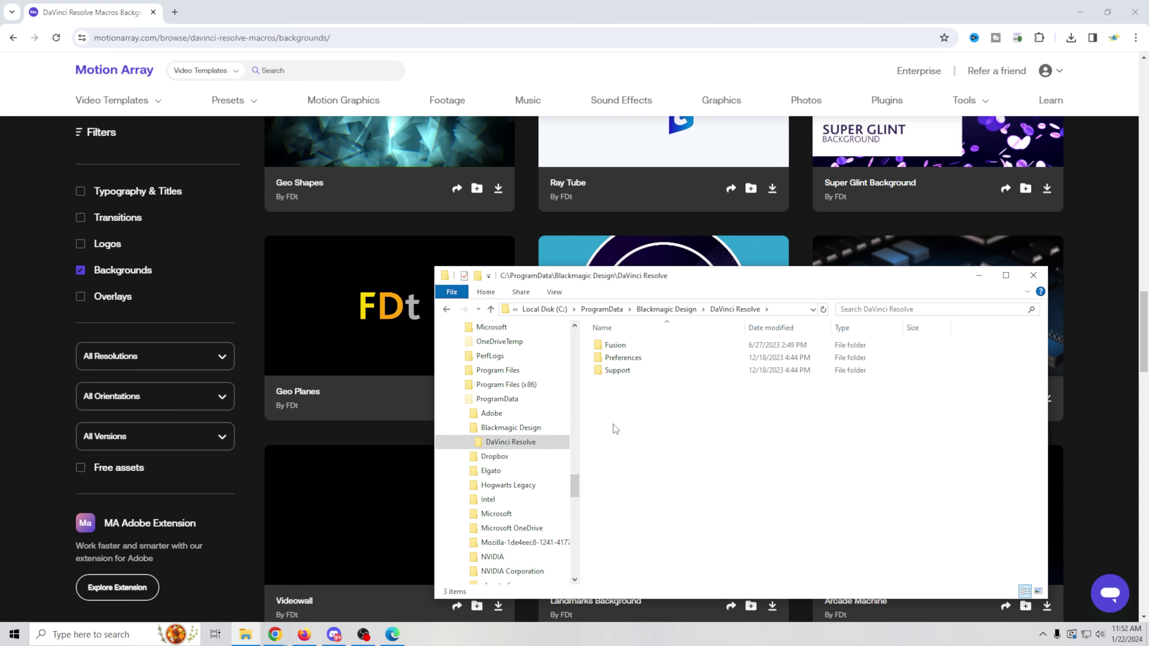
double_click(615, 345)
double_click(617, 523)
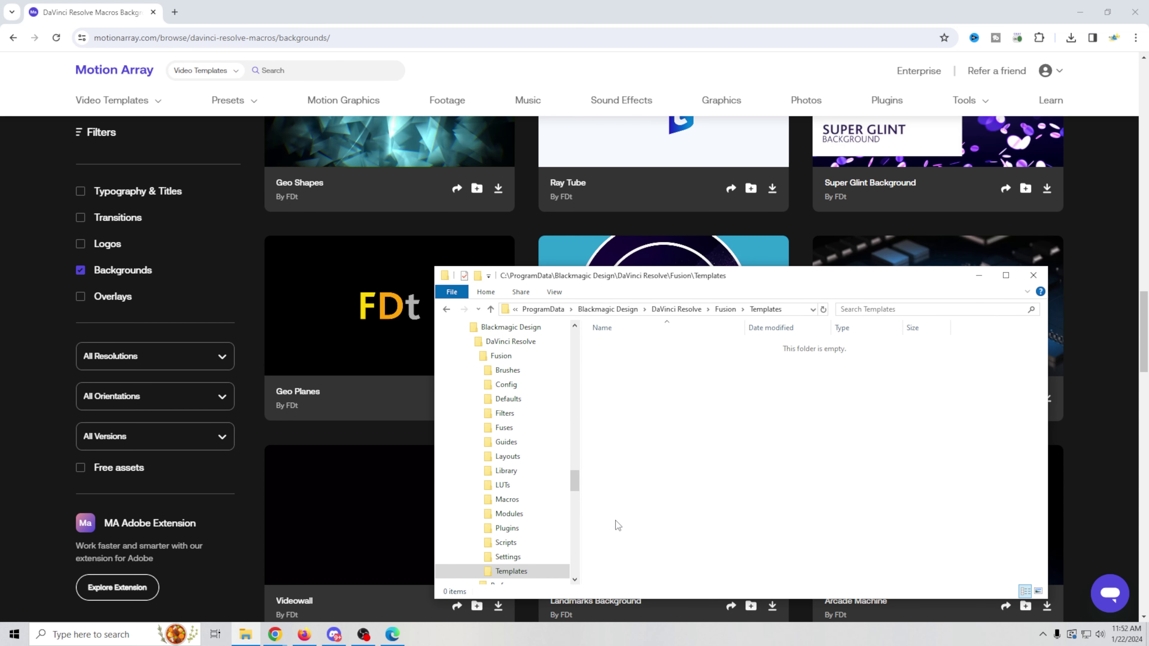
Create a new folder named Edit inside Templates
right_click(620, 405)
mouse_move(647, 562)
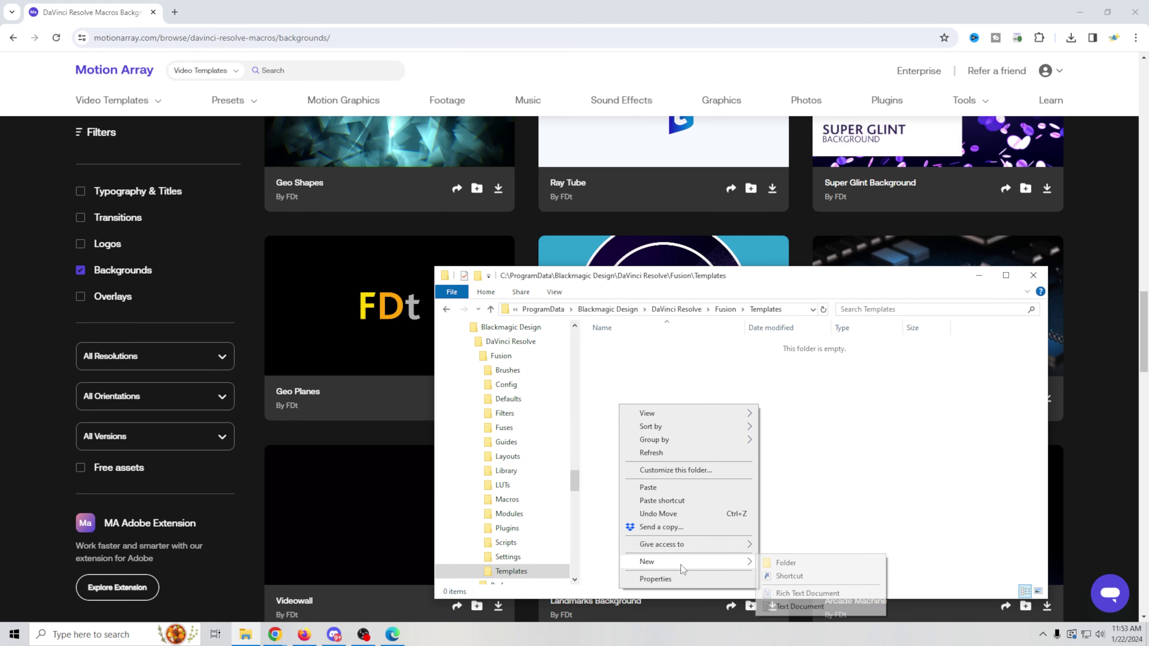
left_click(783, 564)
type("Edit")
key("Return")
double_click(602, 348)
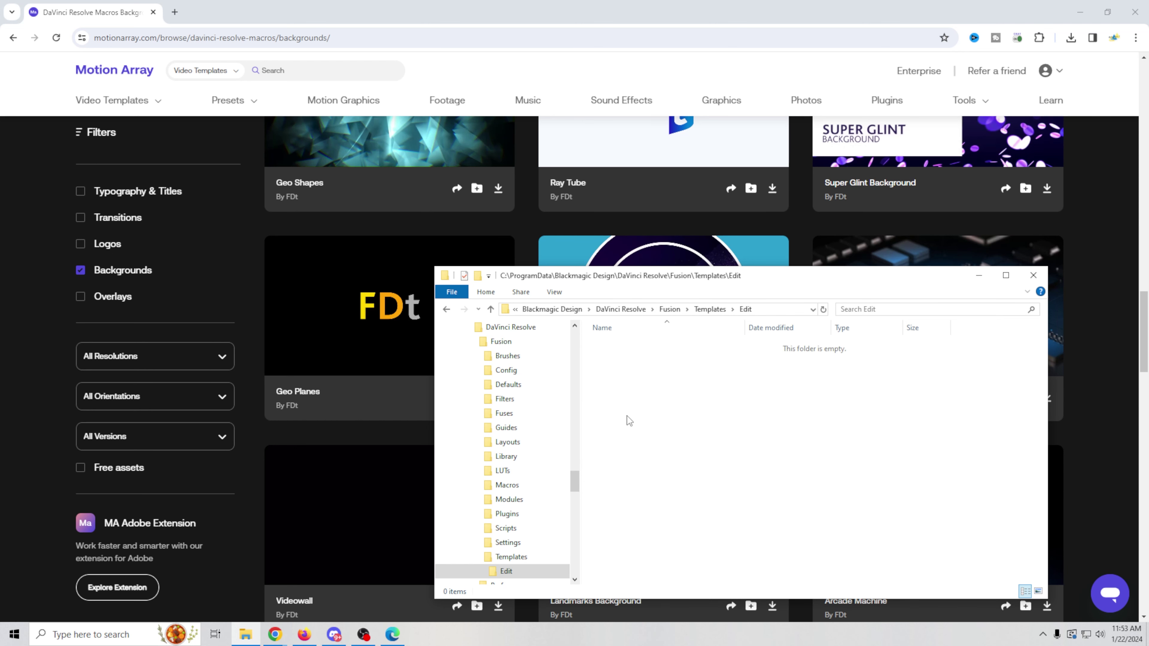
Create a Titles folder inside Edit and paste the nine timer .setting files into it
right_click(636, 451)
mouse_move(706, 417)
left_click(821, 426)
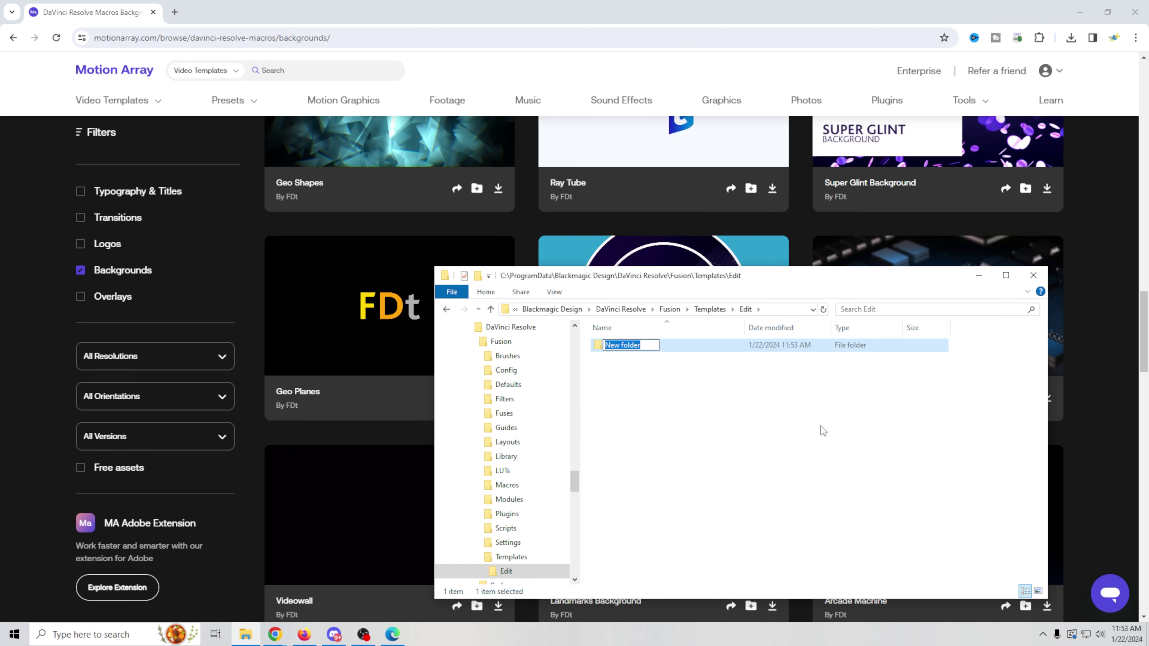
type("Titles")
key("Return")
double_click(602, 345)
right_click(642, 419)
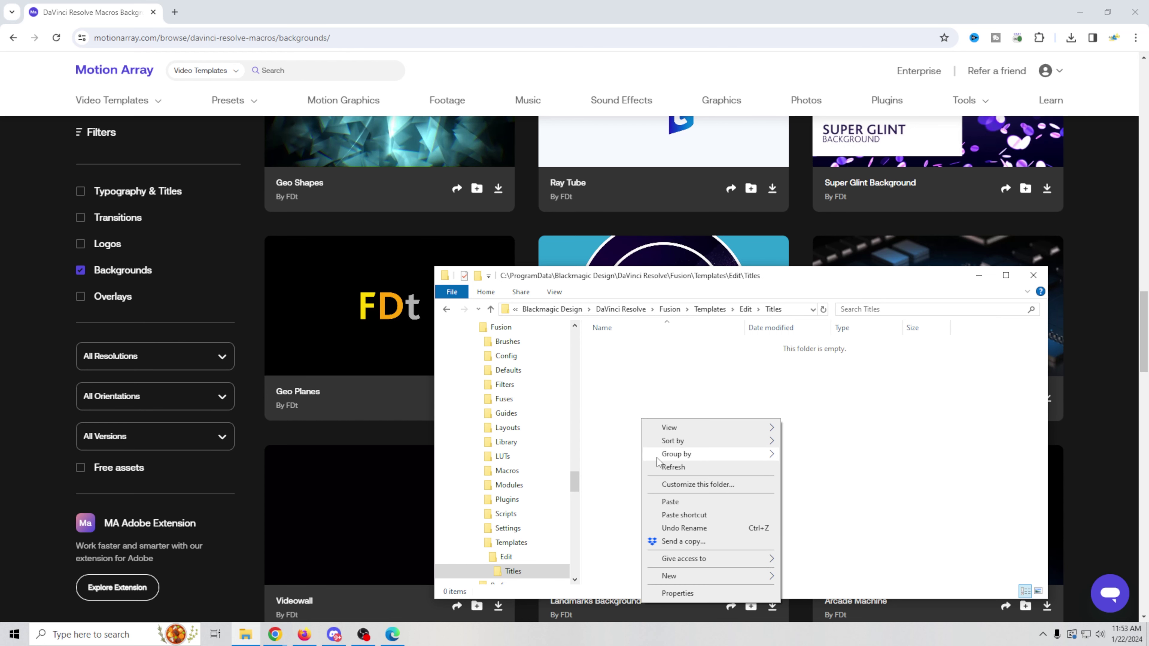
left_click(682, 502)
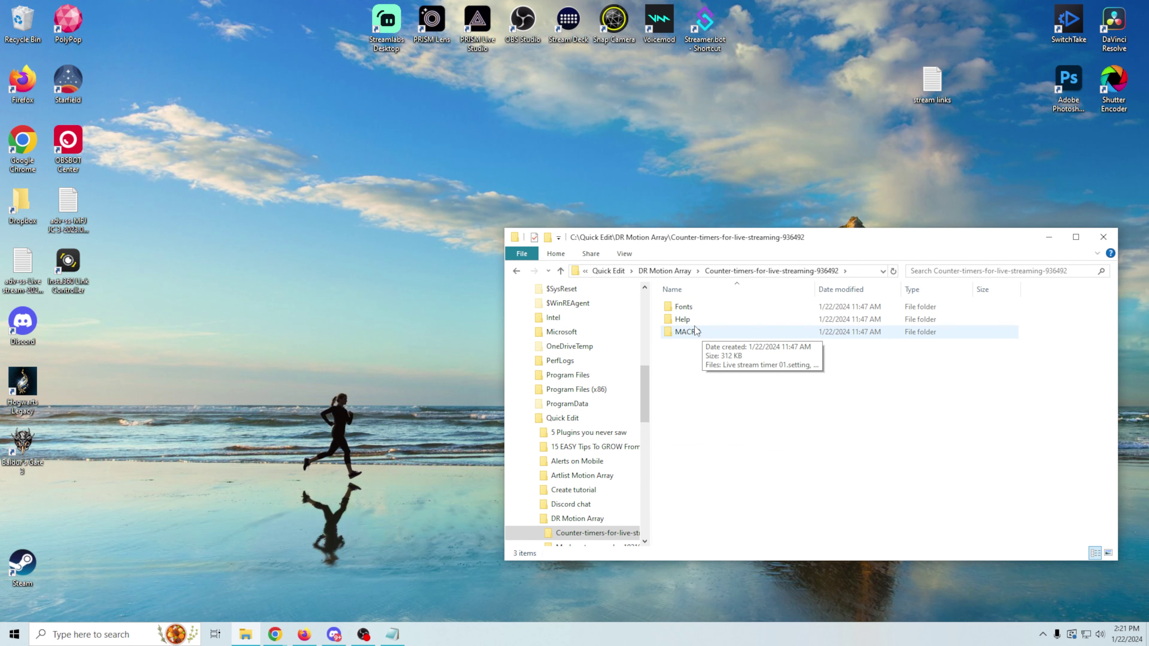
Open the pack's Fonts document in WordPad and follow its dafont bebas-neue link in the browser
double_click(687, 332)
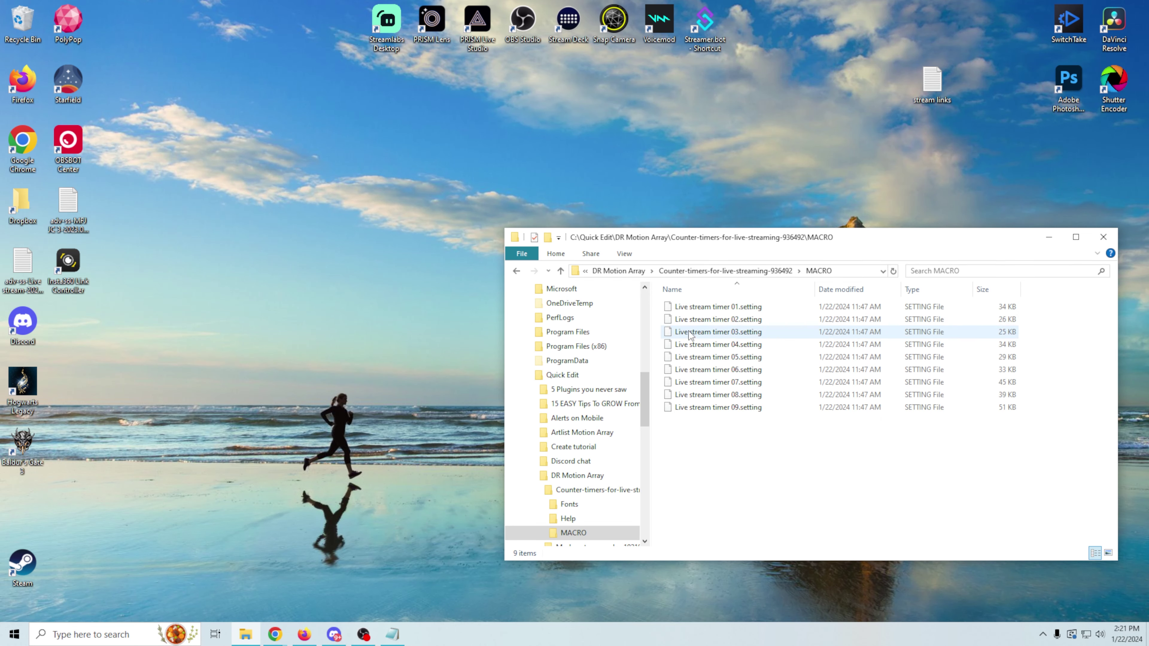
left_click(707, 272)
double_click(678, 308)
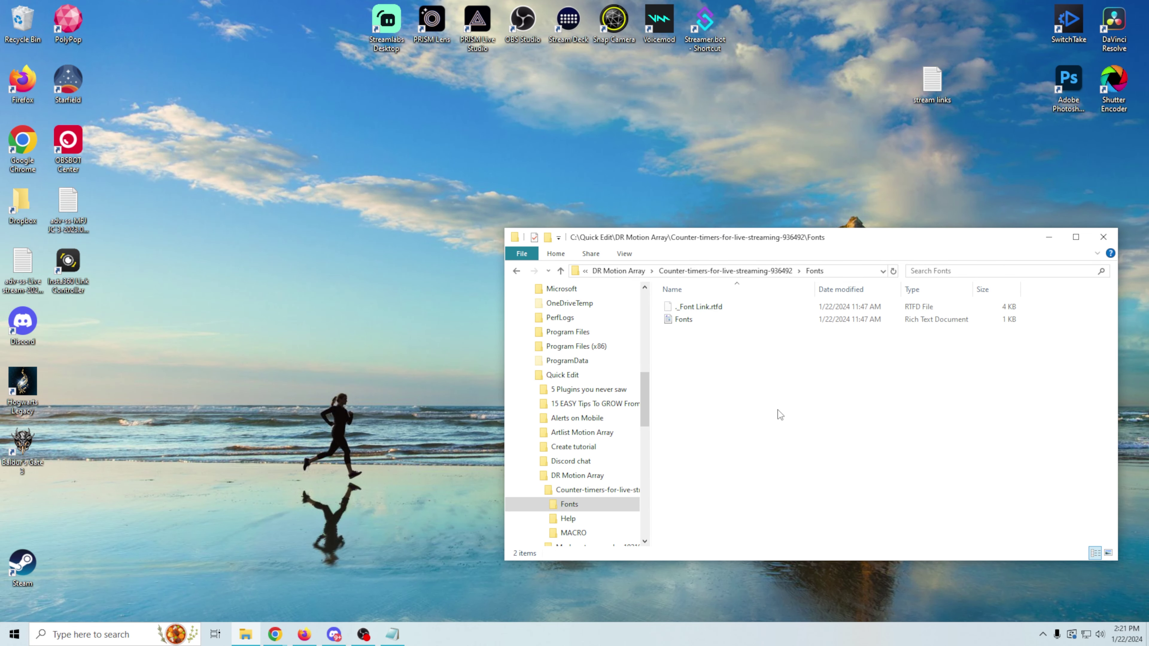
double_click(675, 319)
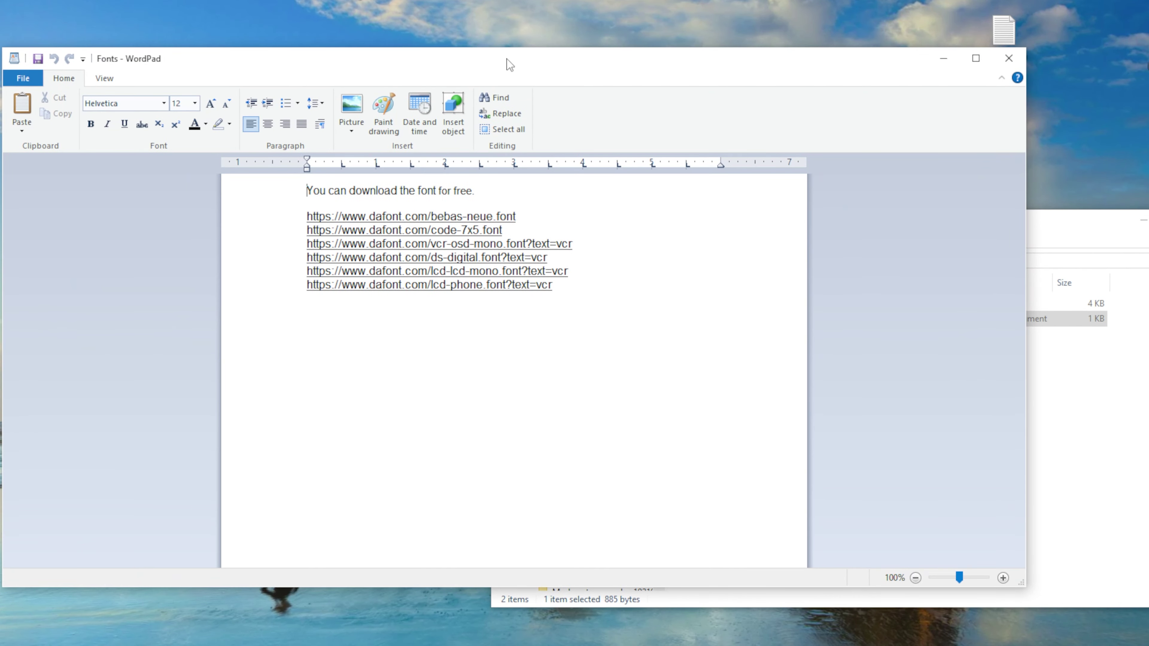
left_click_drag(506, 58, 633, 59)
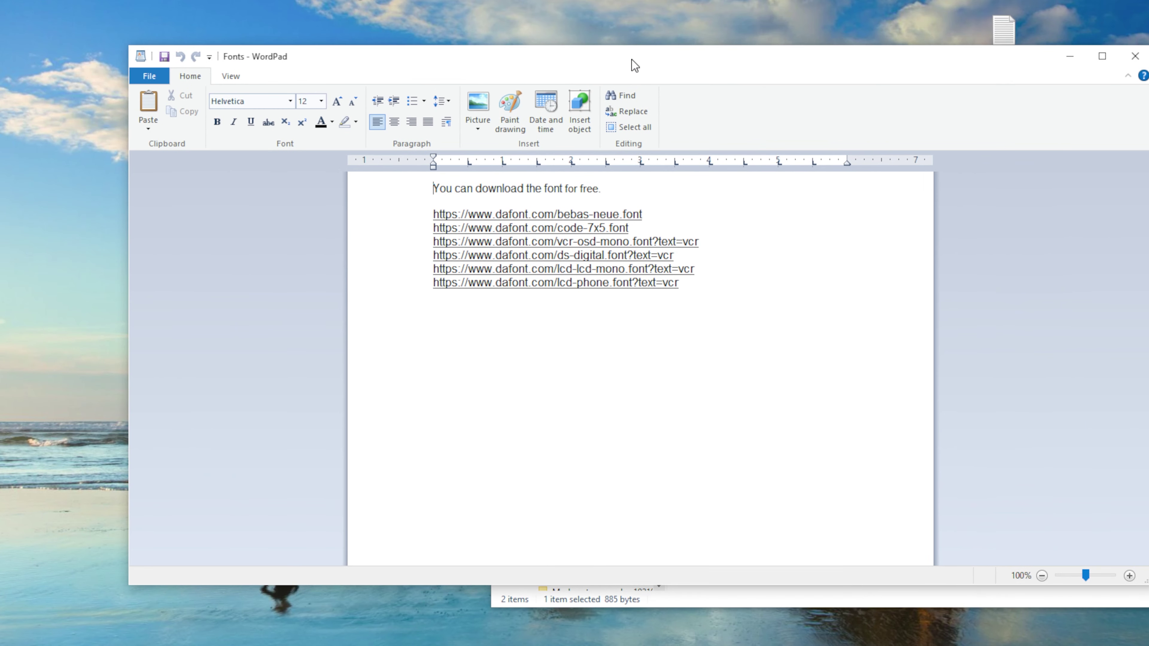
left_click(542, 215)
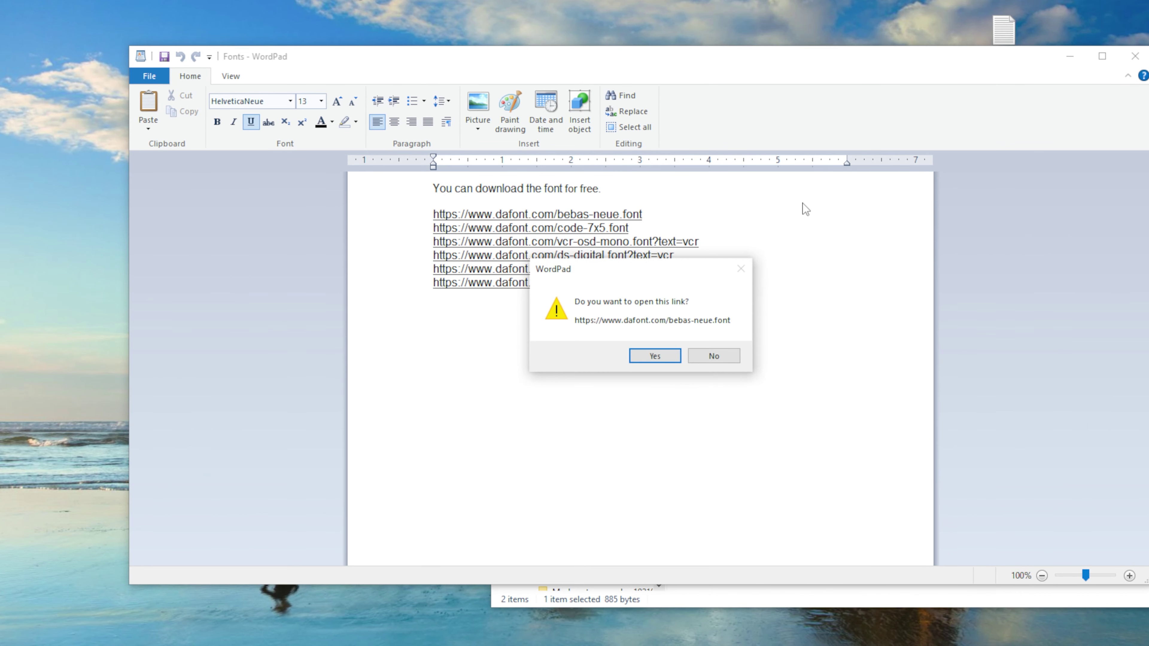
left_click(668, 355)
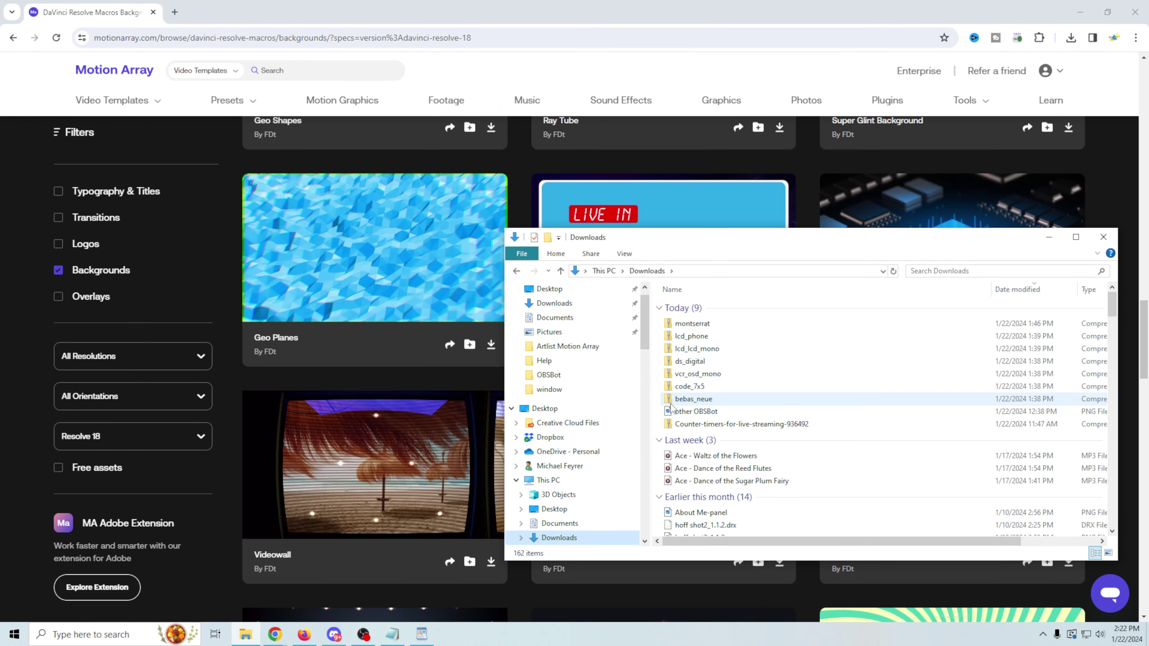
Install the VCR OSD Mono font from vcr_osd_mono.zip, replacing the existing copy, then start DaVinci Resolve
double_click(692, 400)
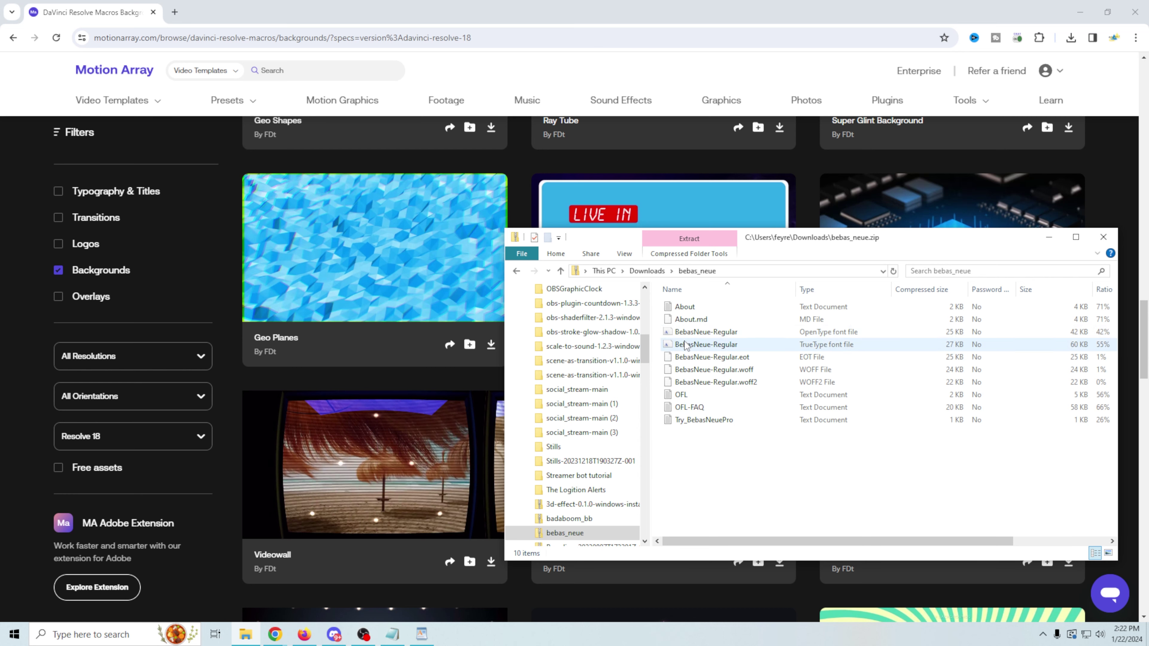
left_click(635, 271)
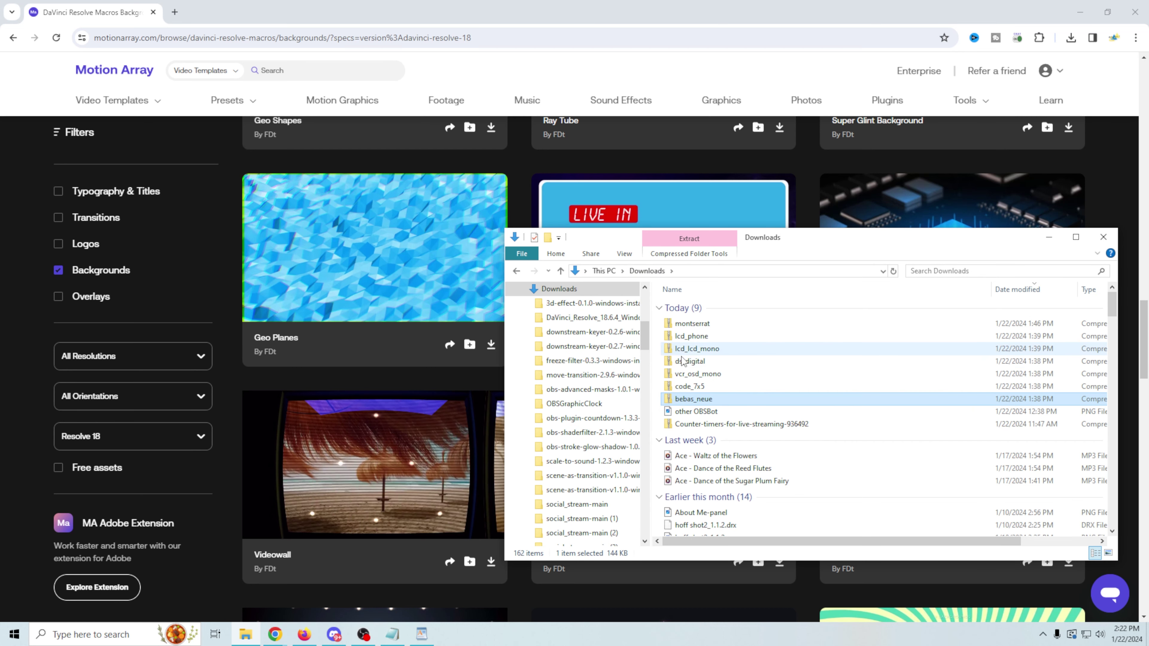
double_click(687, 383)
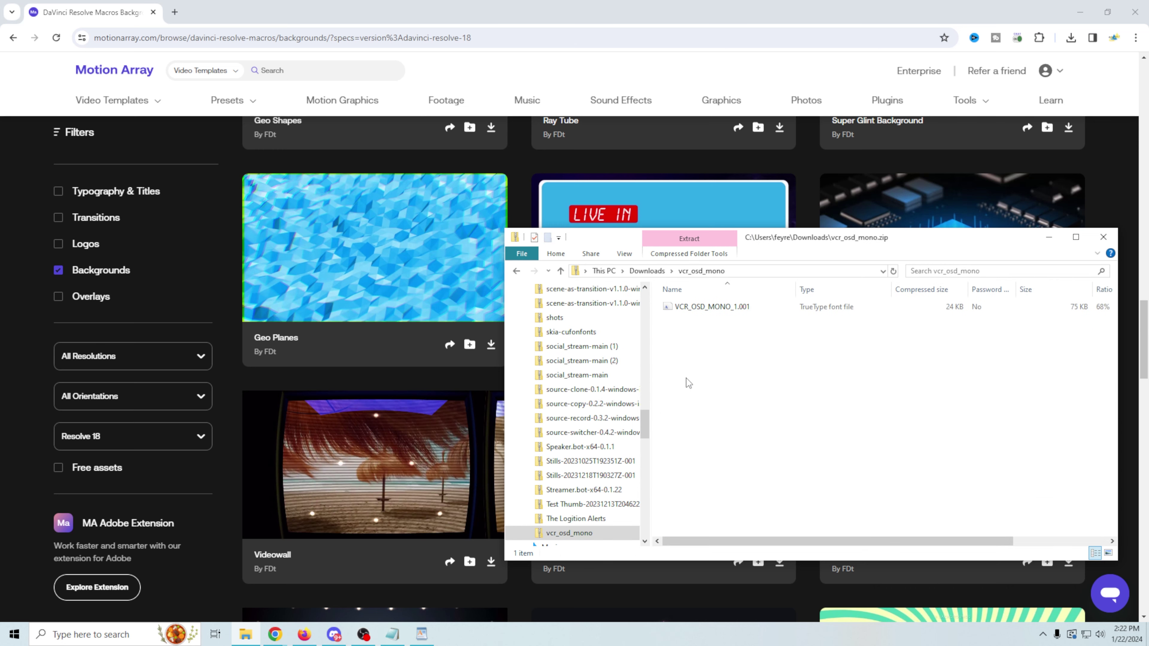
right_click(685, 308)
left_click(704, 316)
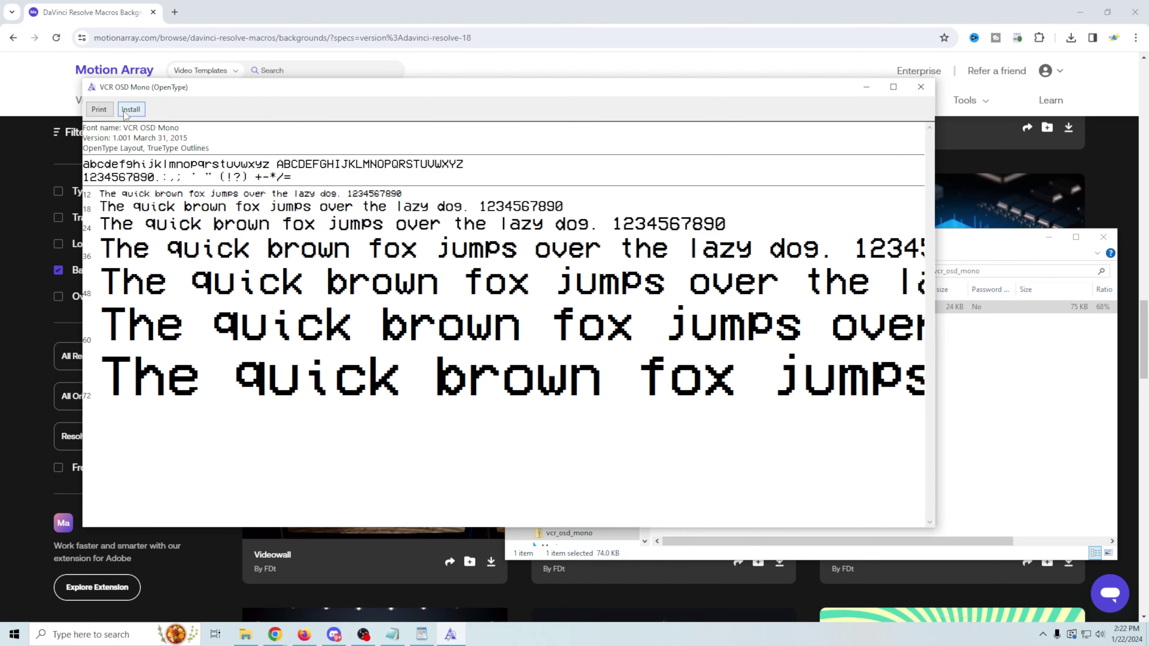
left_click(139, 112)
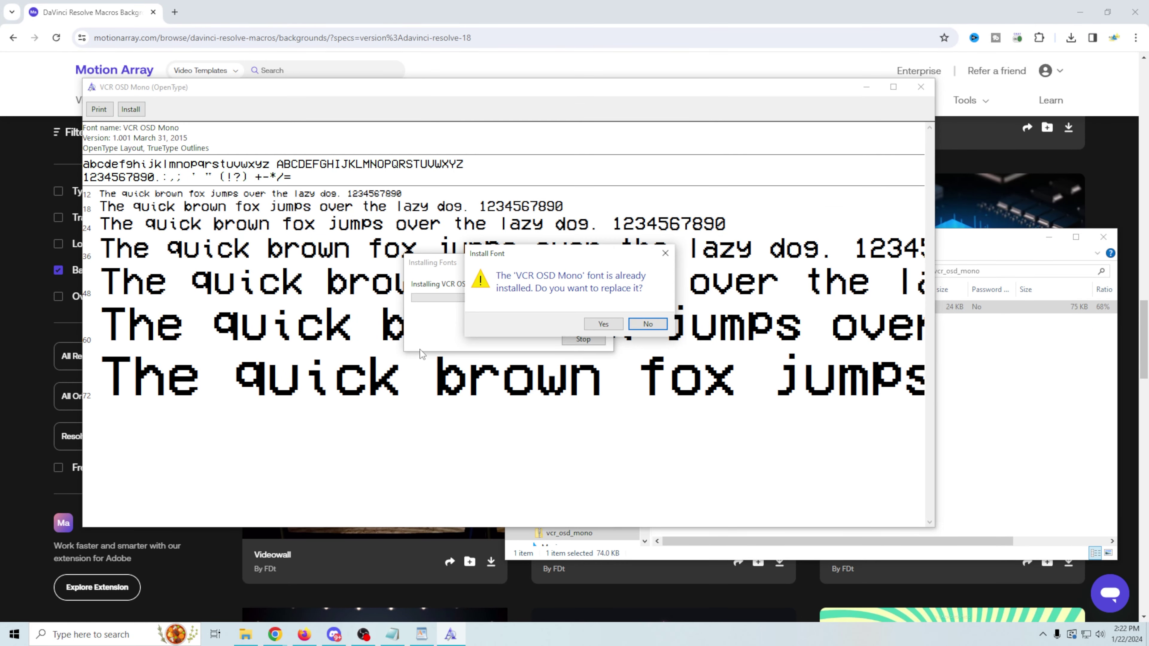
left_click(604, 324)
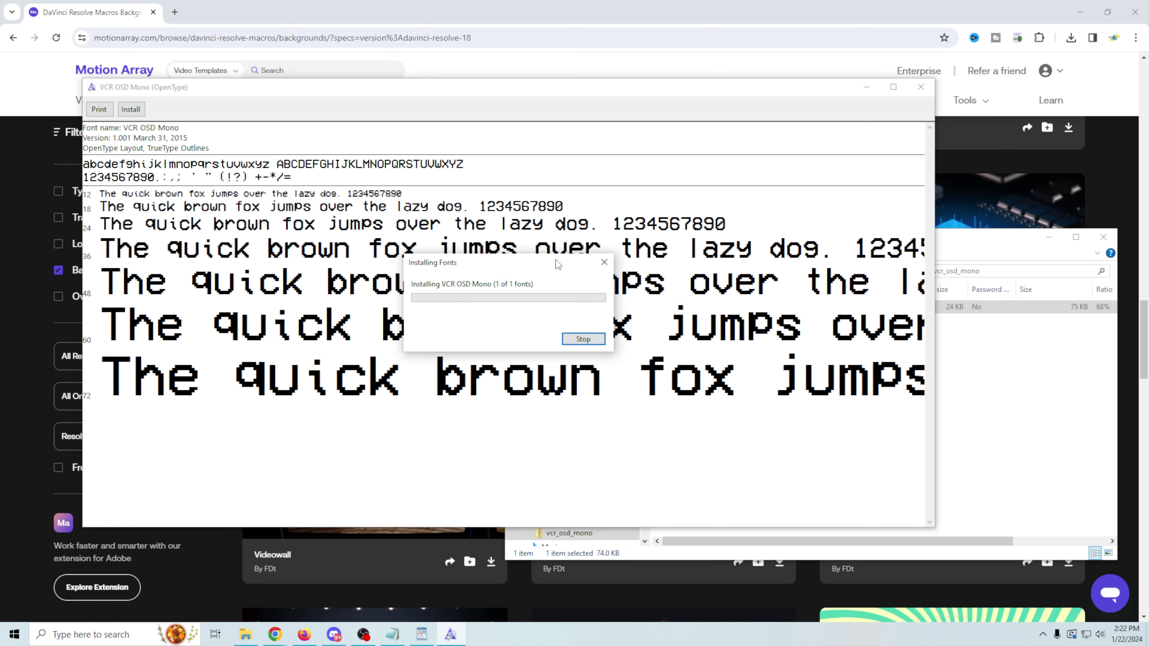
left_click(919, 86)
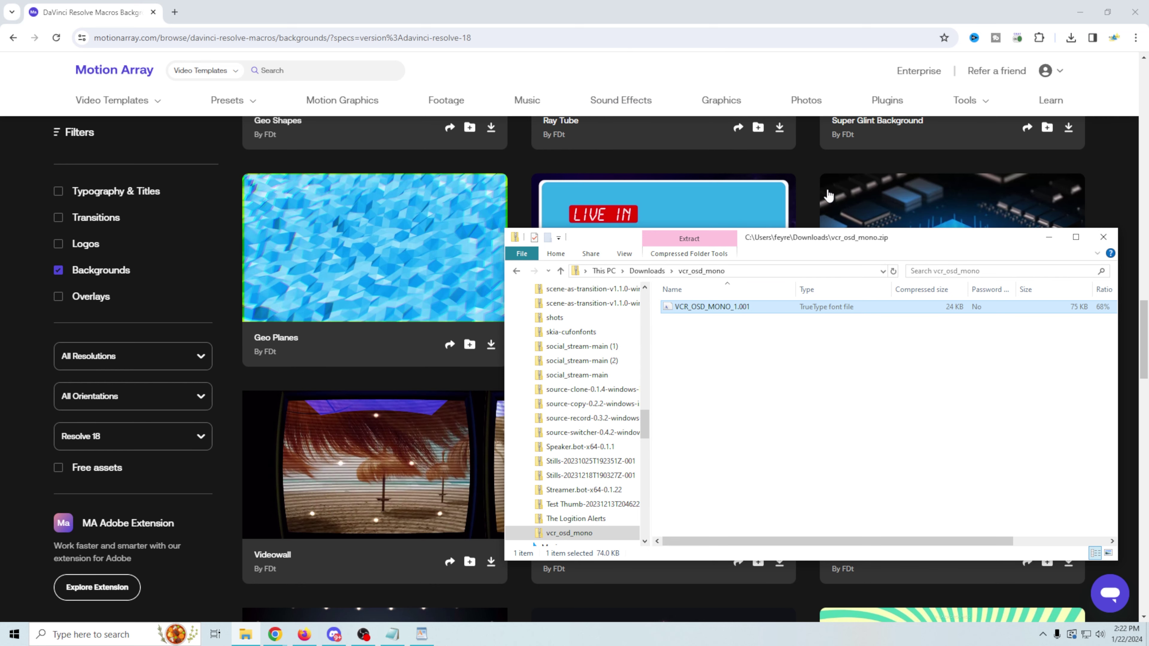
left_click(1081, 12)
double_click(1115, 25)
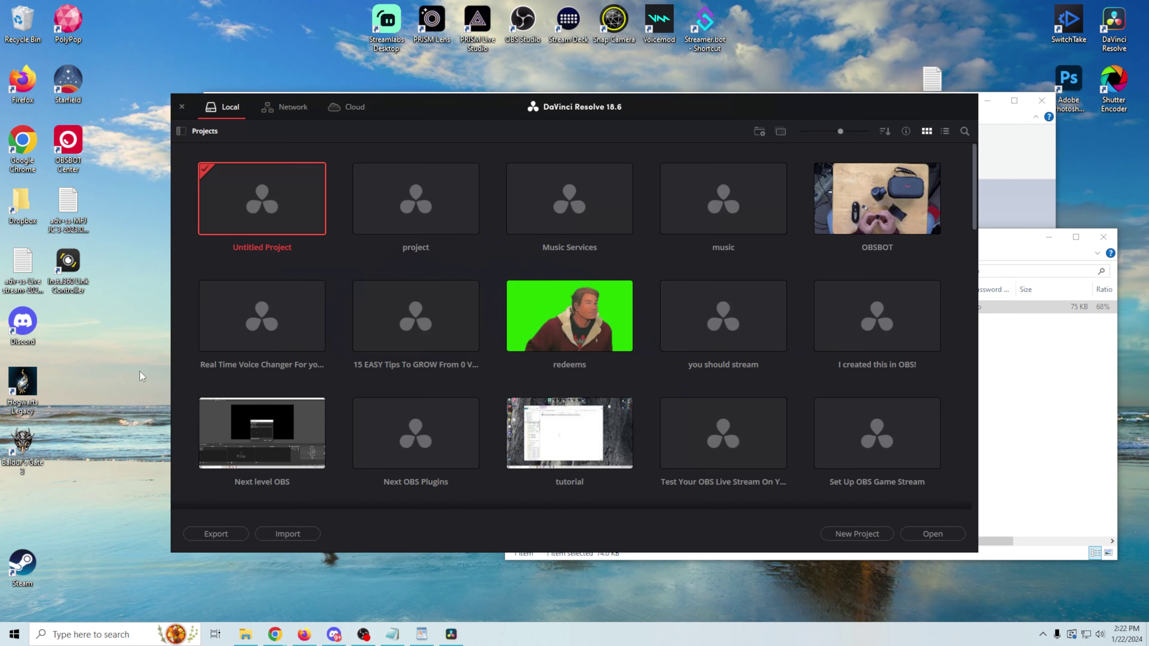
Open Untitled Project, set its timeline frame rate to 30 fps in Project Settings, and save
double_click(253, 211)
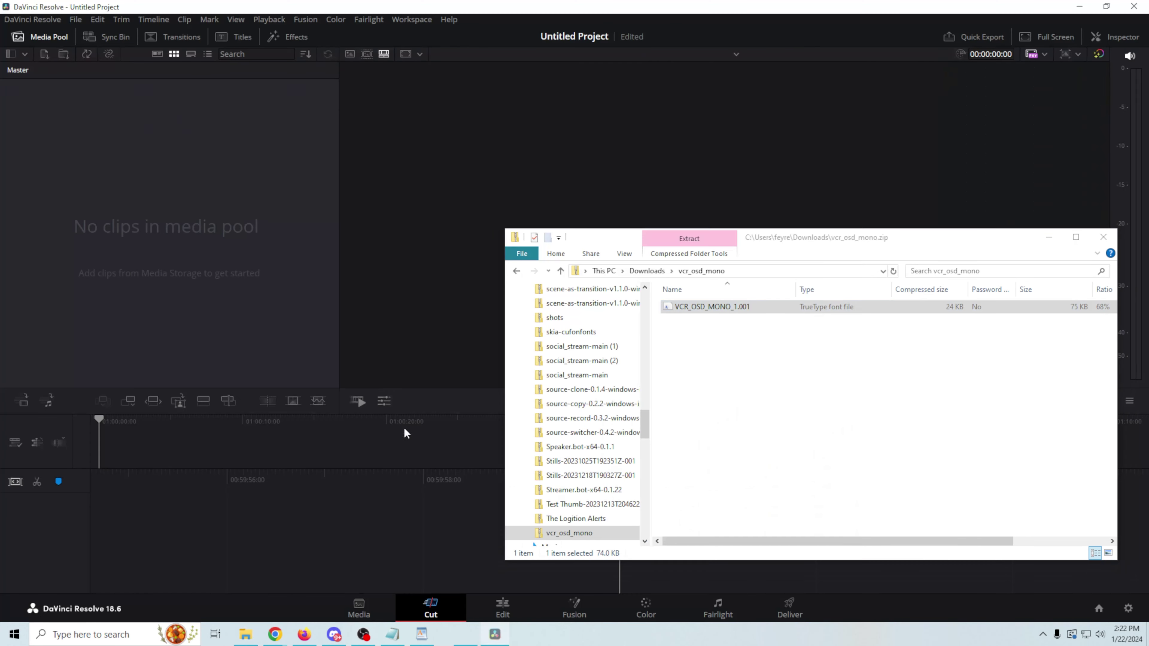
left_click(578, 26)
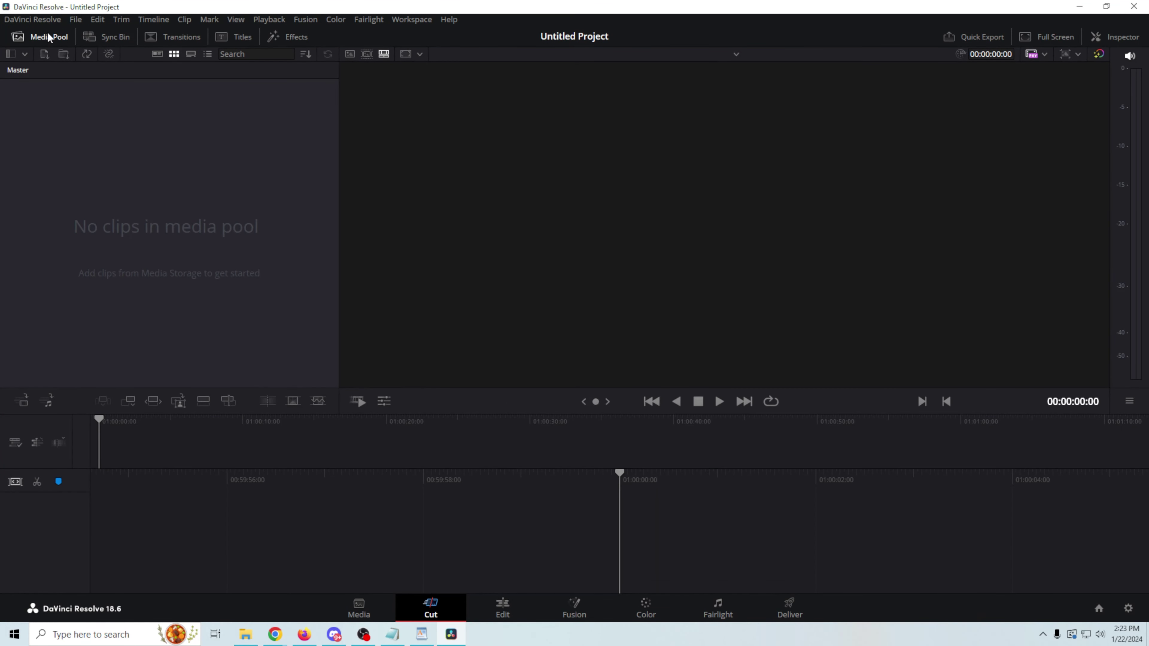
left_click(75, 20)
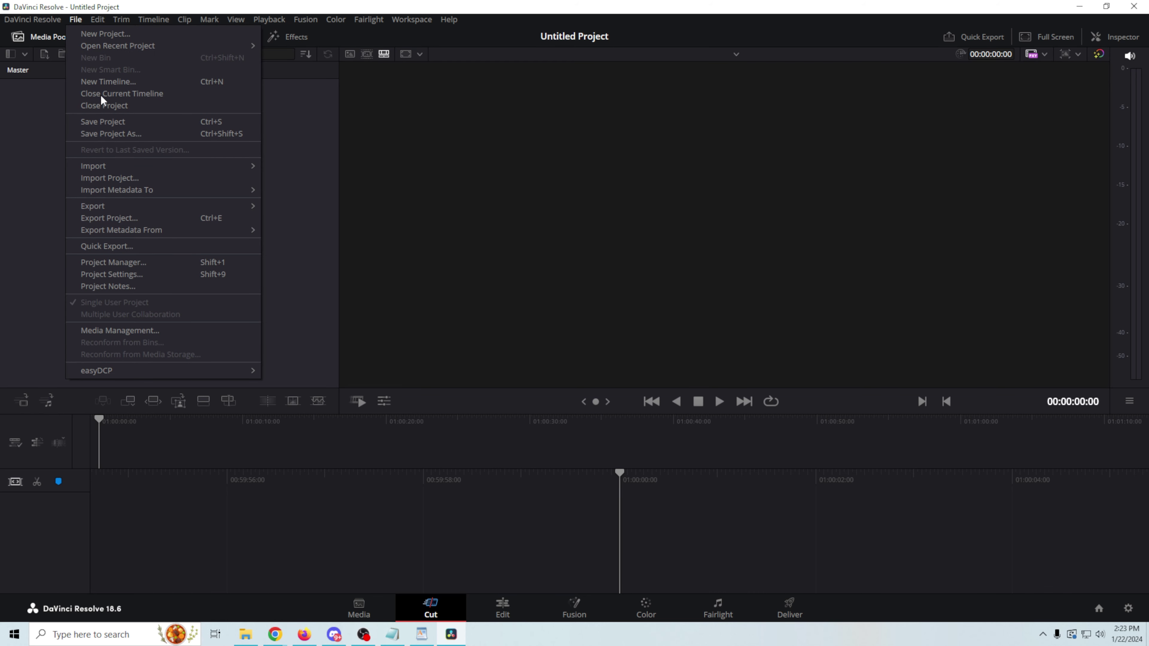
left_click(139, 275)
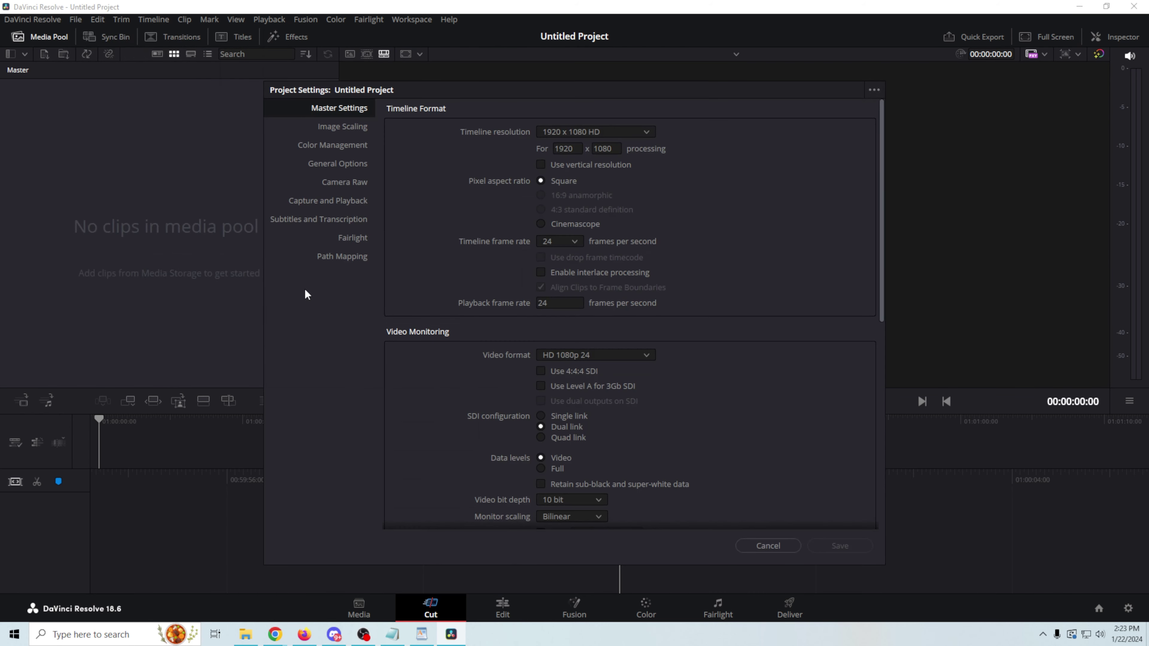
left_click(580, 241)
left_click(549, 336)
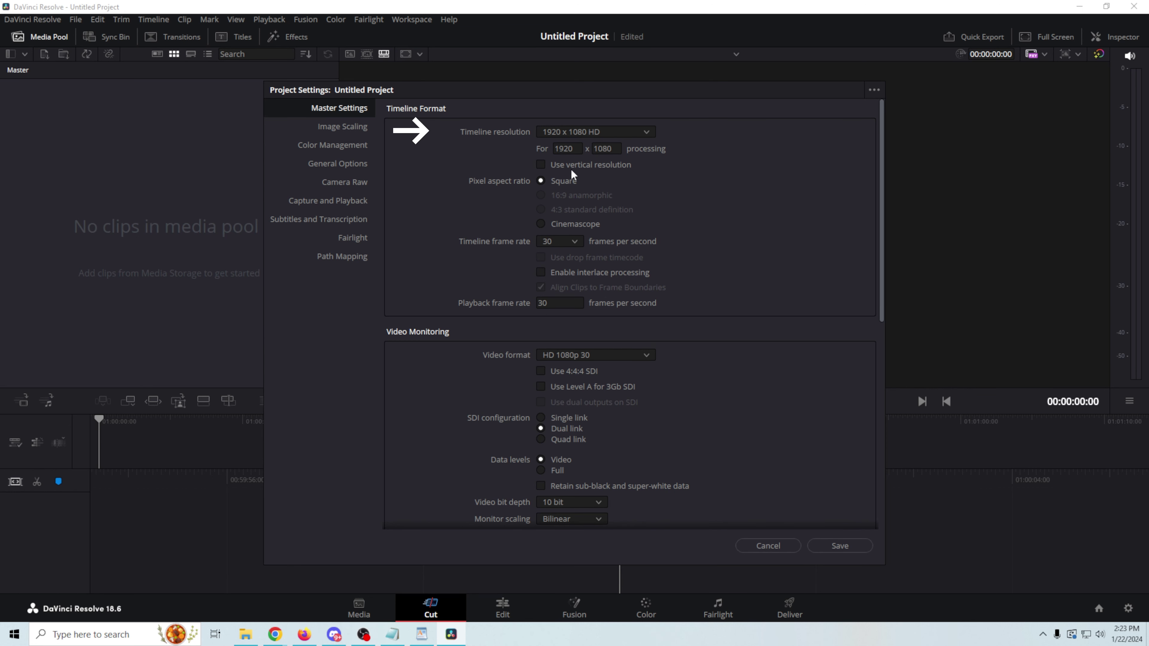
left_click(836, 547)
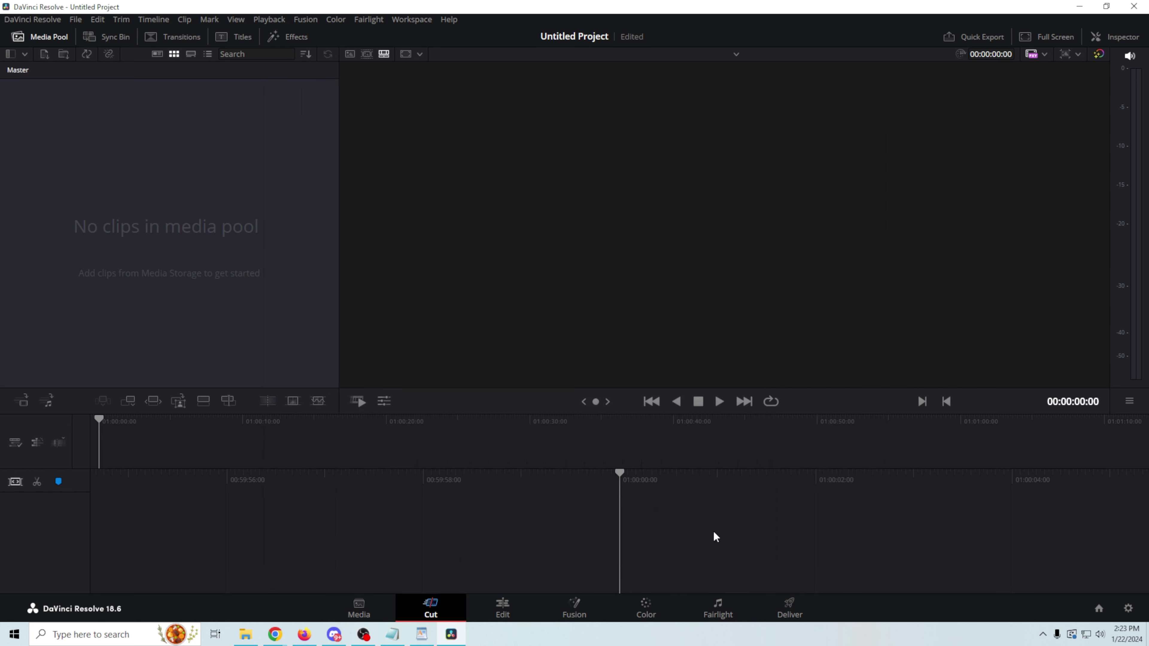
left_click(503, 608)
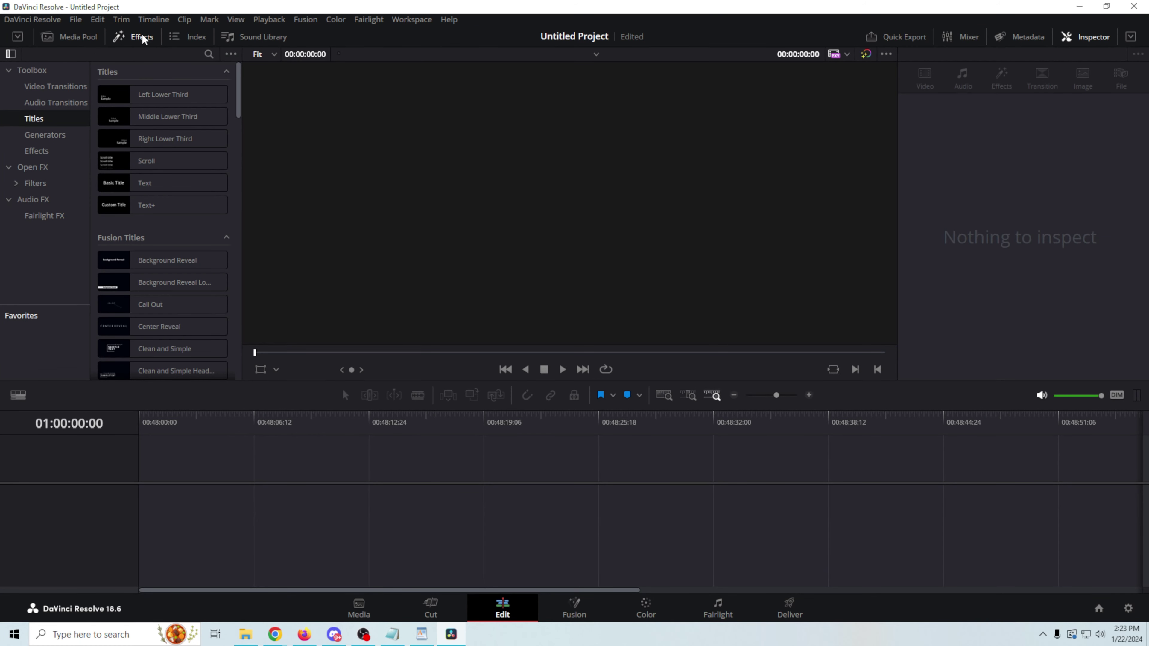
Drag the Live stream timer 05 title from the Titles library to the start of V1
left_click(145, 38)
left_click(83, 39)
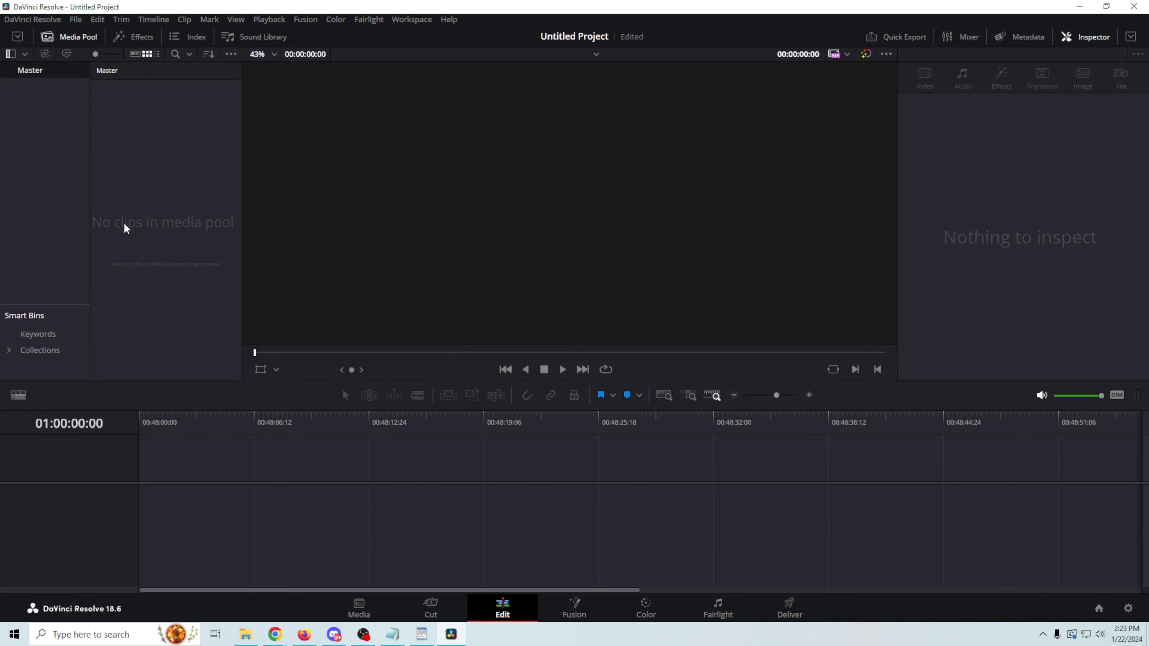
left_click(21, 54)
left_click(9, 54)
left_click(10, 54)
left_click(9, 54)
left_click(135, 37)
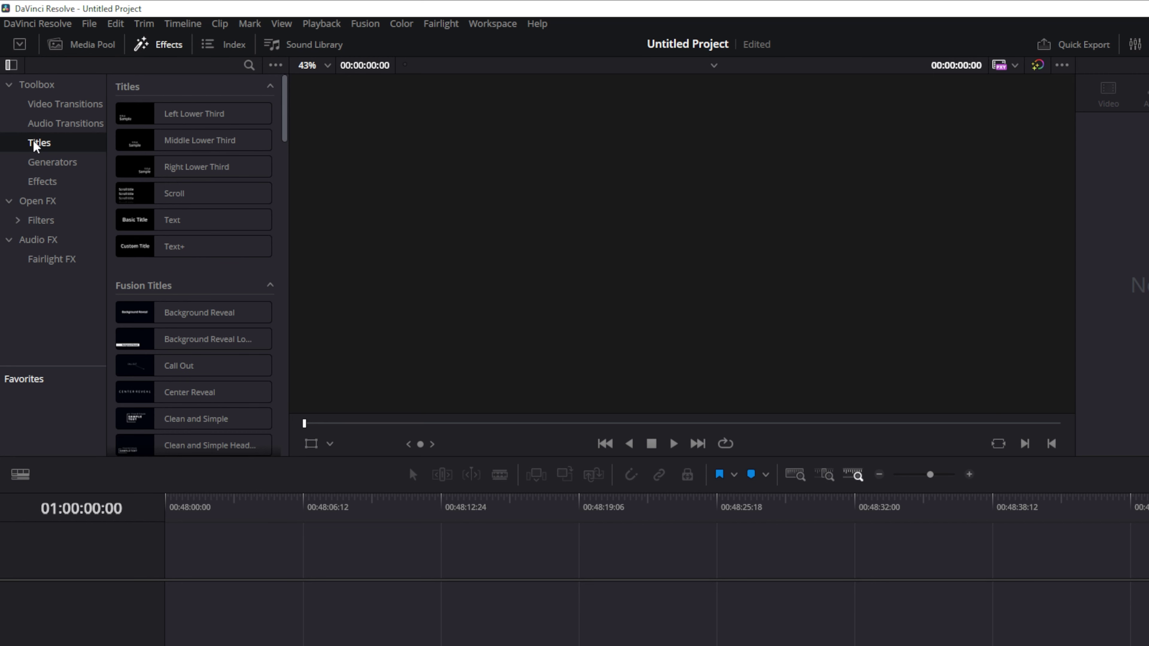
left_click_drag(285, 123, 294, 190)
scroll(205, 188, "down", 6)
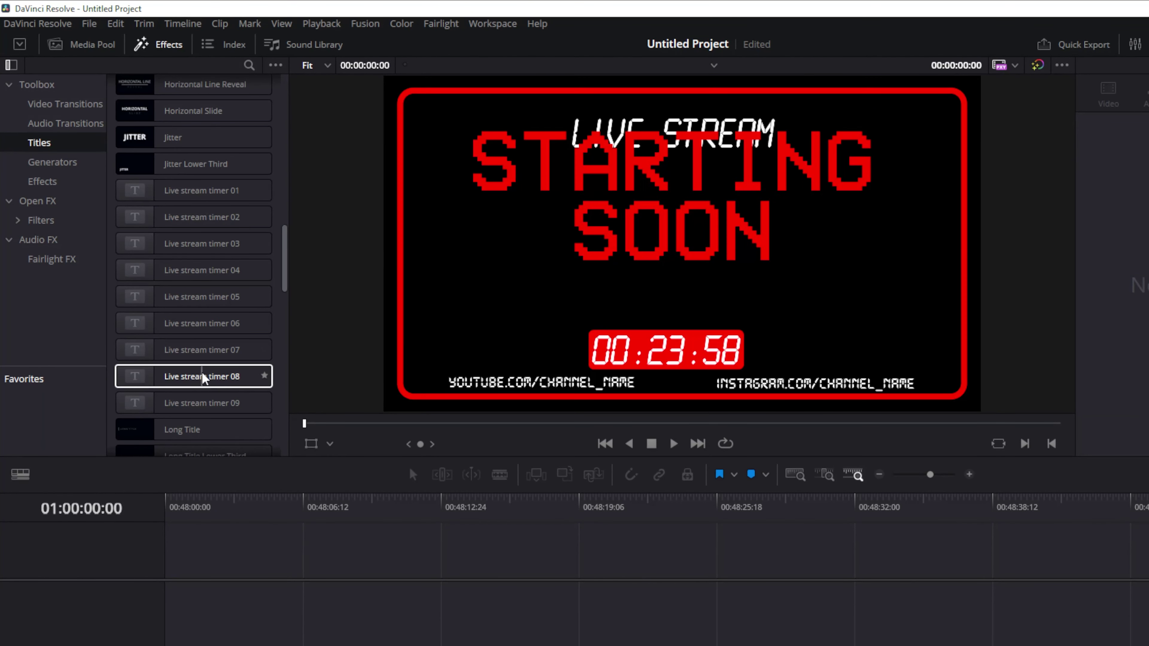
left_click_drag(183, 305, 177, 591)
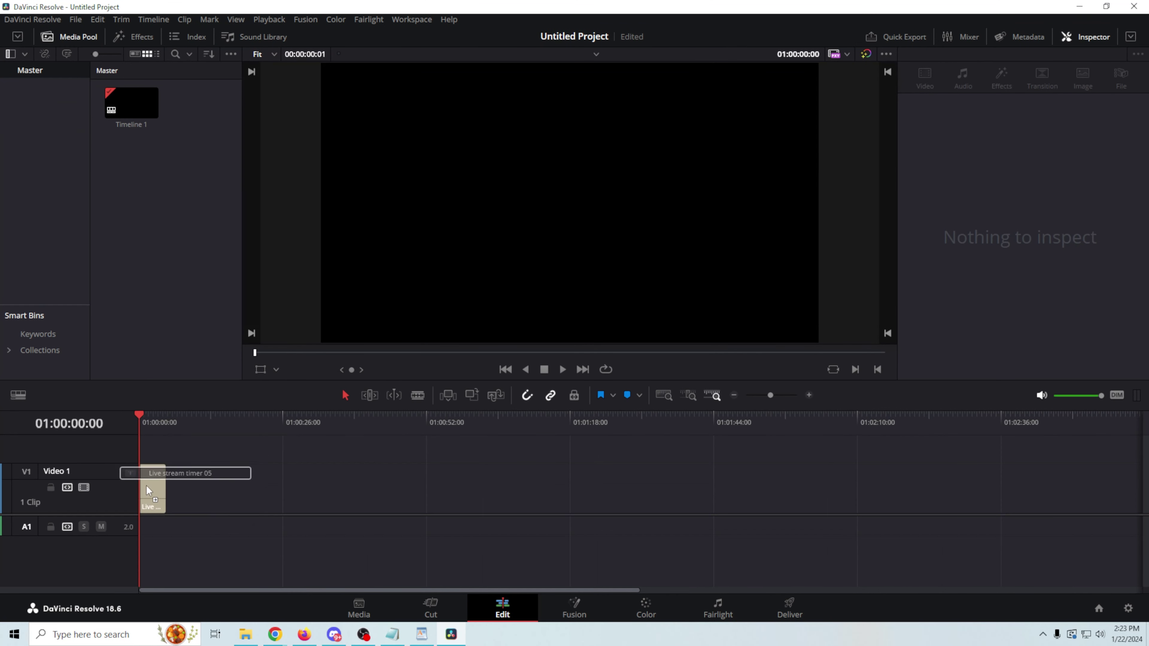
left_click_drag(149, 490, 149, 491)
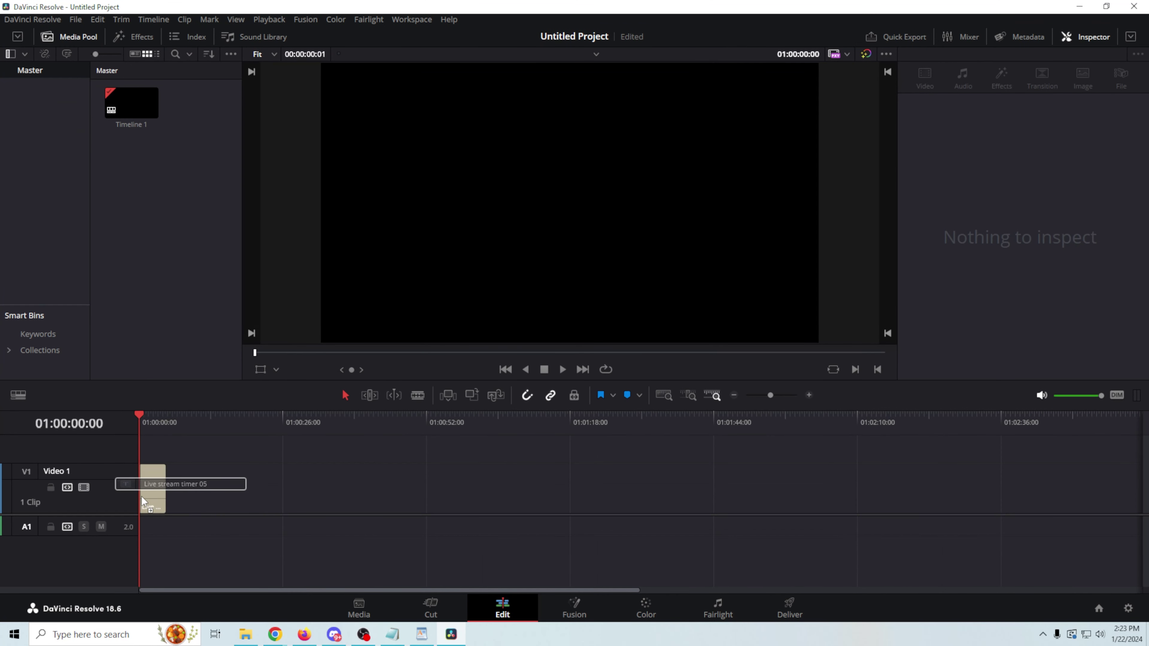
Extend the Live stream timer 05 clip to about 2:45 and scrub through the countdown
left_click(563, 370)
left_click(545, 370)
left_click_drag(165, 506, 1055, 507)
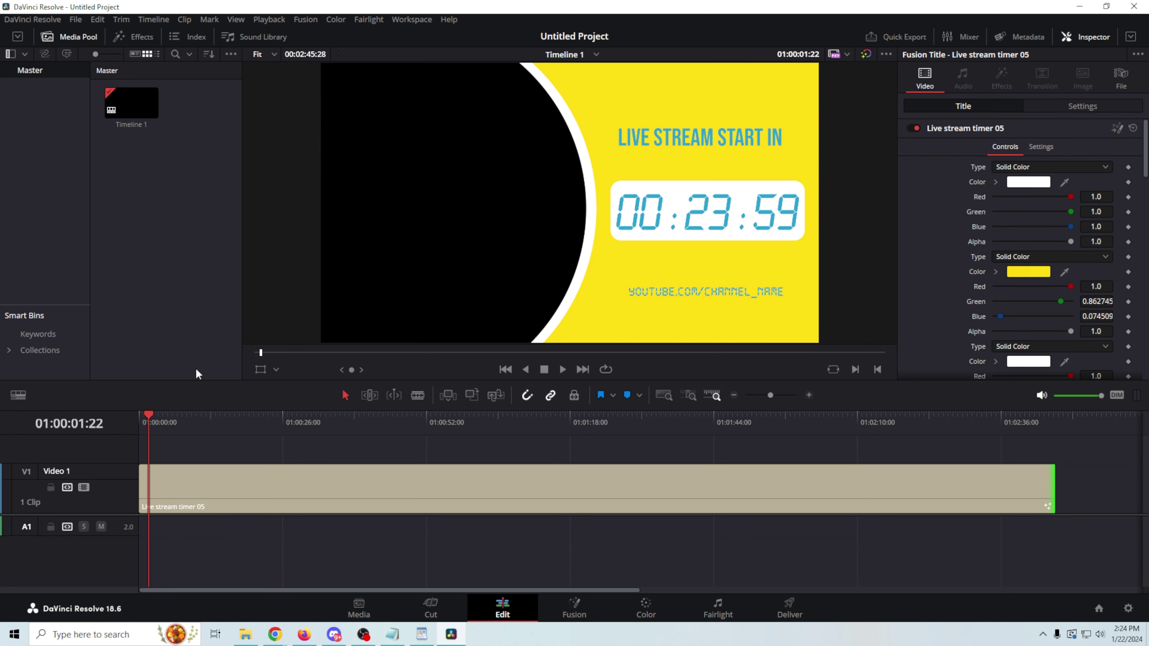
left_click_drag(149, 414, 714, 472)
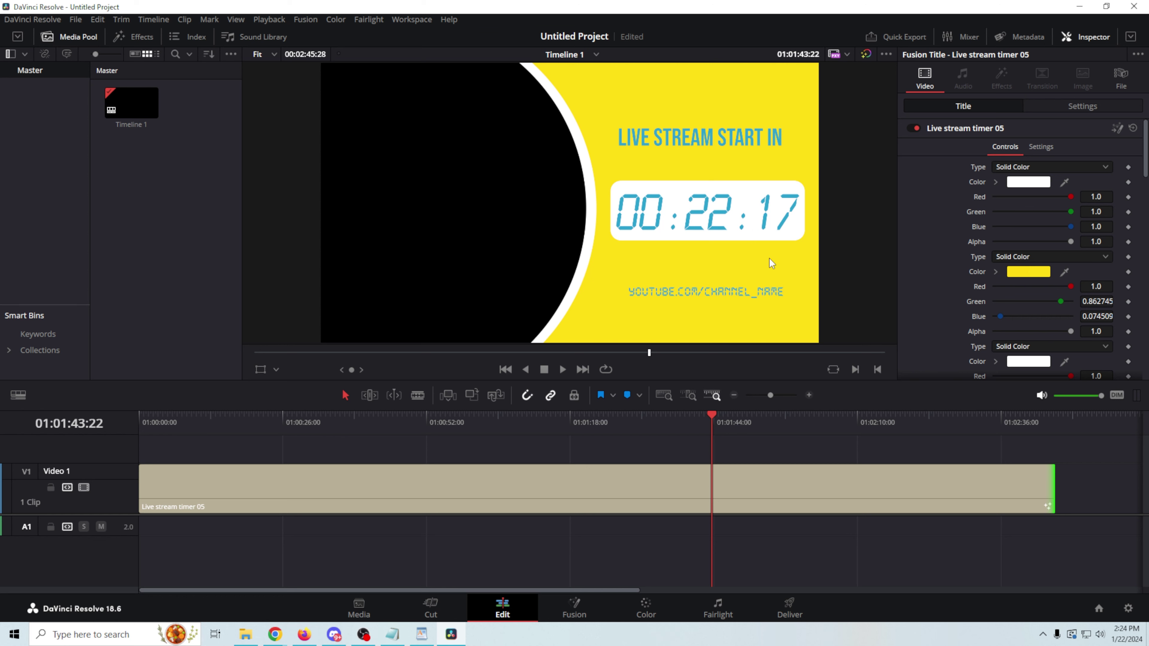
left_click(1018, 271)
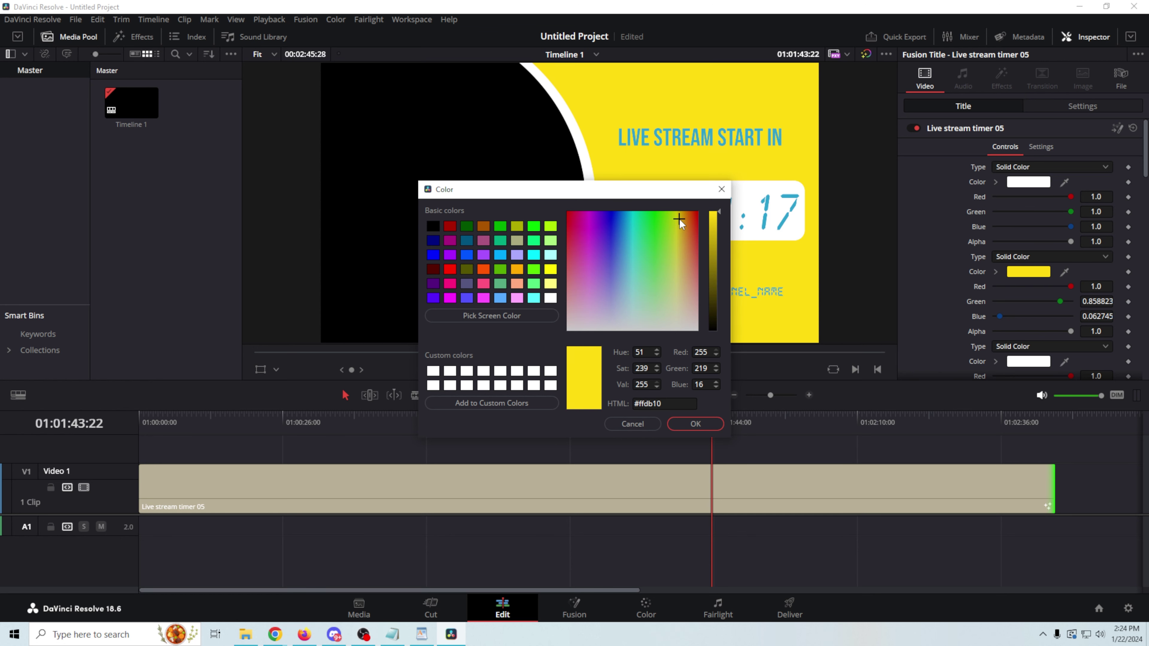
Keep the yellow background colour and brighten the blue of the timer digits
left_click(695, 424)
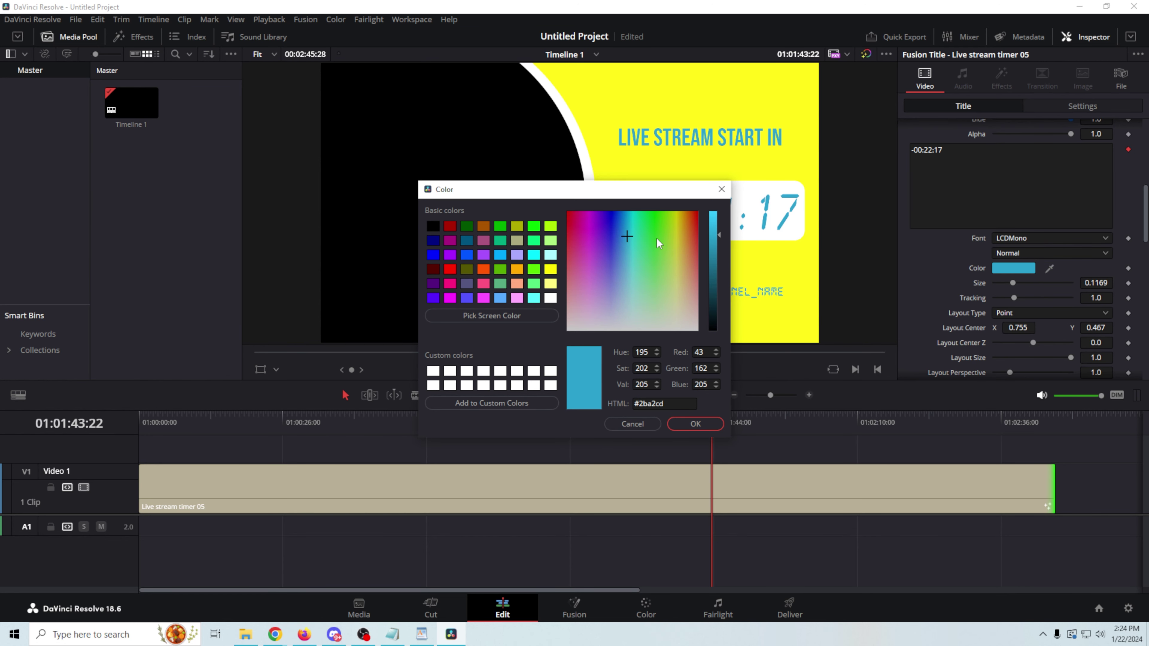
left_click_drag(722, 238, 722, 209)
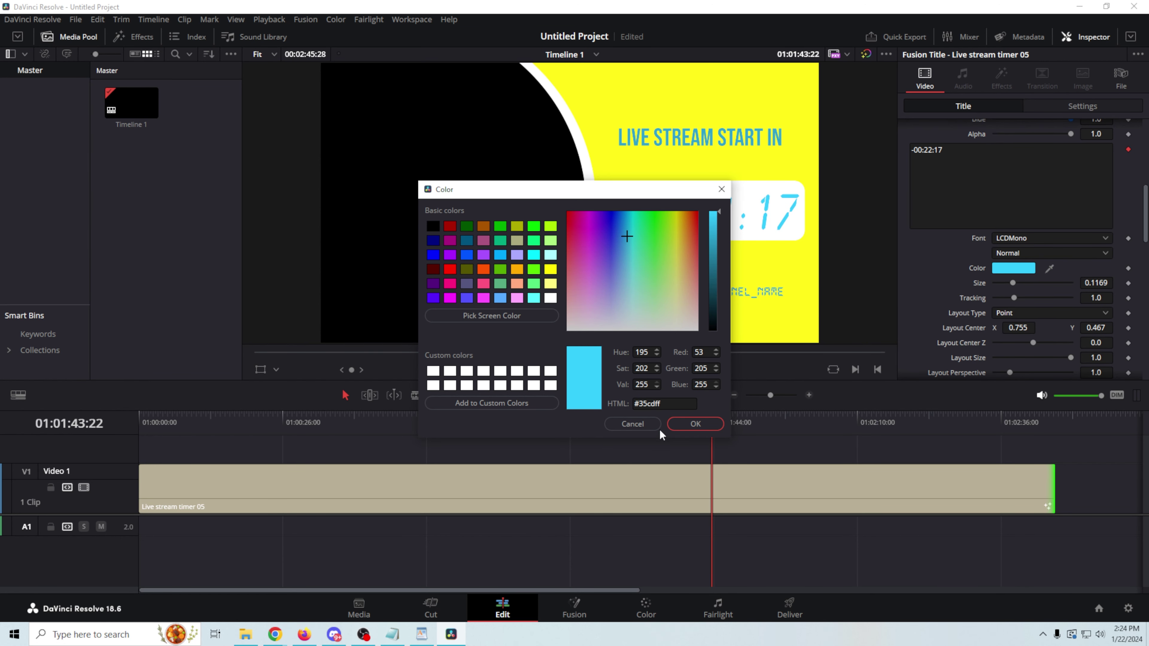
left_click(695, 424)
Hide the hours, enlarge the digits to size 0.1535, re-centre them at 0.753, 0.471, and adjust the start time
scroll(931, 269, "down", 3)
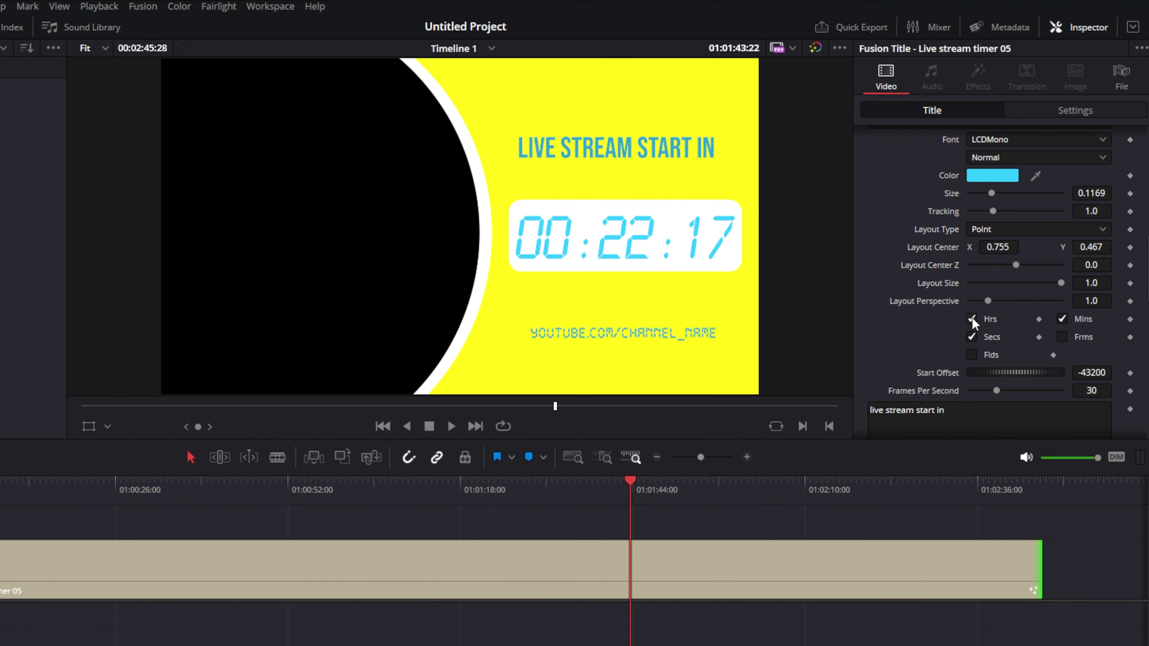
left_click(972, 319)
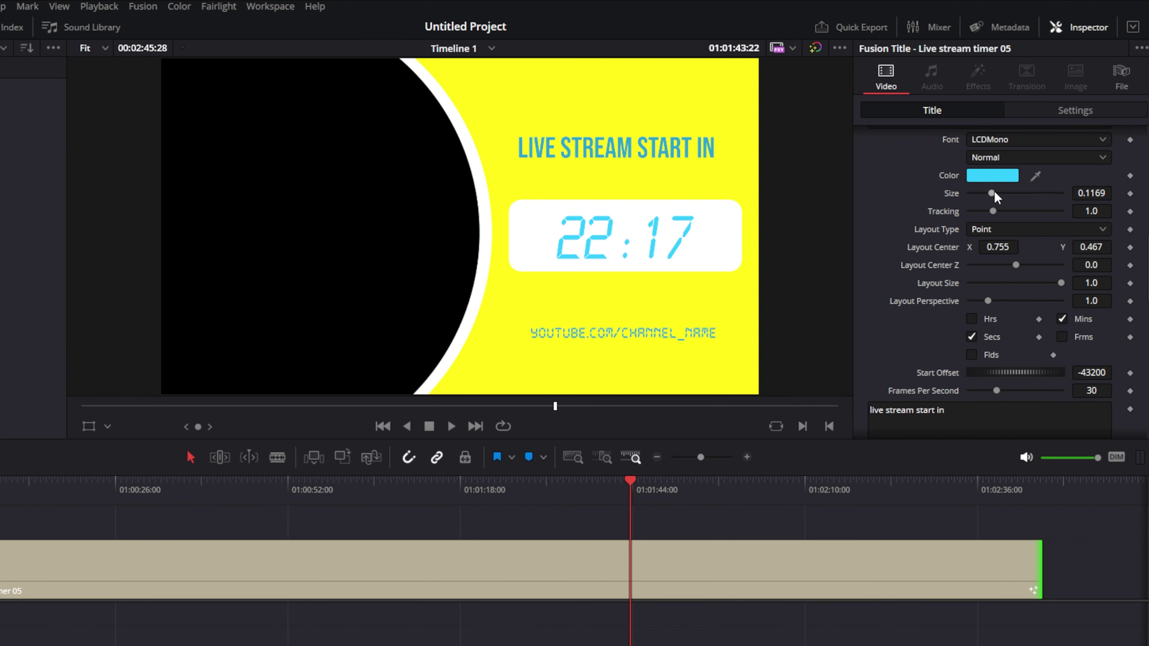
left_click_drag(992, 194, 1000, 194)
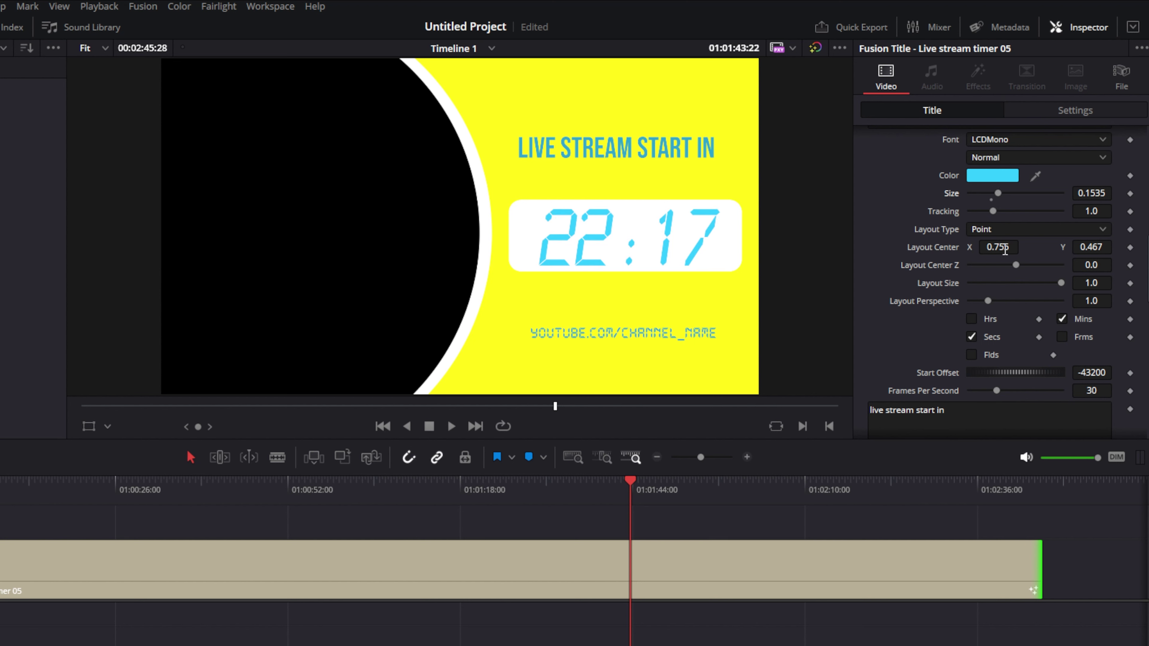
left_click_drag(1004, 247, 1001, 248)
left_click_drag(1092, 246, 1030, 262)
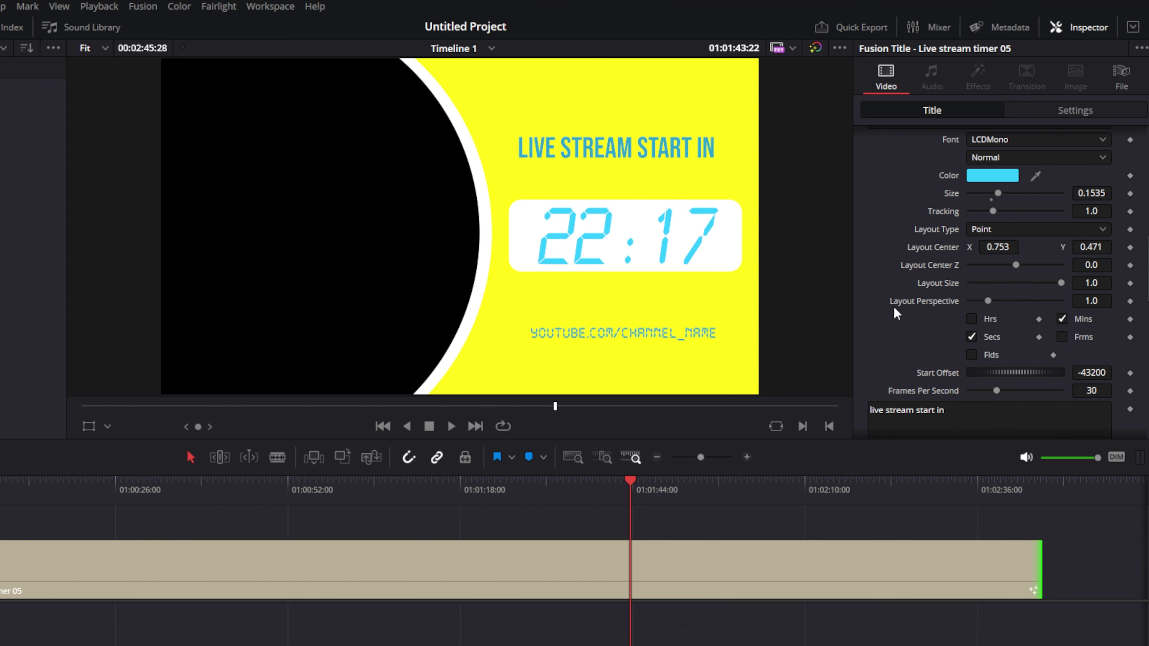
left_click_drag(1091, 373, 1105, 372)
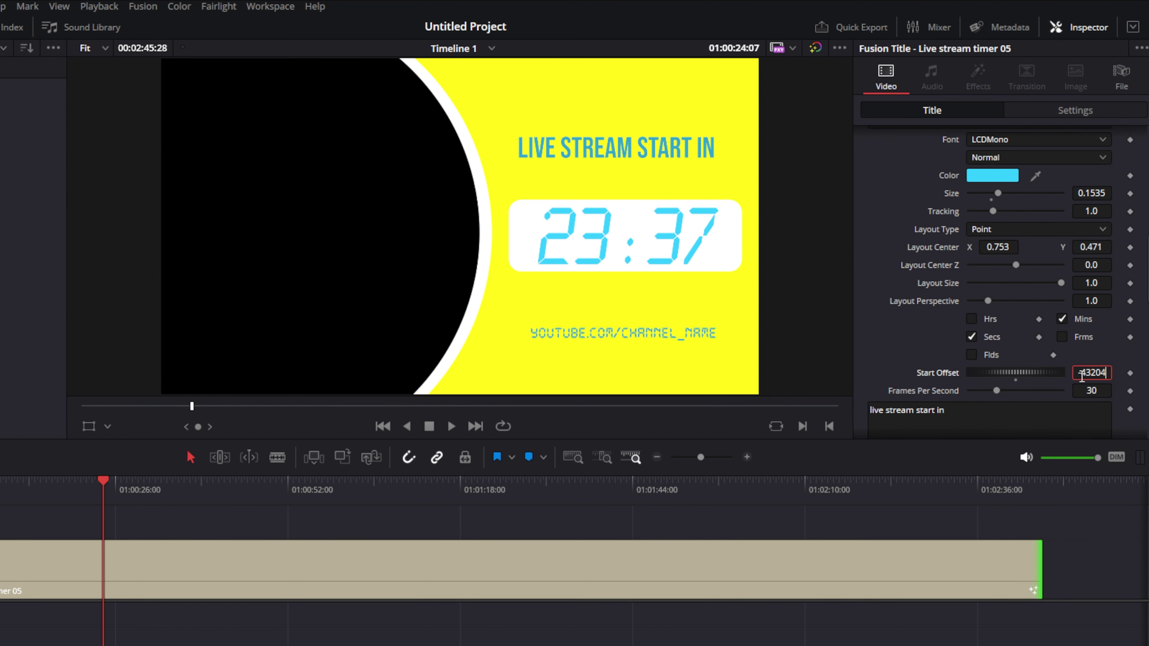
Set the countdown Start Offset to -9104 and preview the timer
left_click_drag(1095, 372, 1085, 372)
type("-9104")
key("Return")
left_click(50, 498)
left_click_drag(214, 415, 140, 420)
left_click_drag(160, 424, 933, 514)
Extend the title clip so the countdown reaches zero at its end
left_click_drag(771, 395, 764, 396)
left_click(400, 477)
left_click_drag(401, 476, 622, 508)
left_click_drag(328, 411, 389, 419)
Brighten the colour of the LIVE STREAM START IN heading and enlarge it
scroll(968, 266, "down", 5)
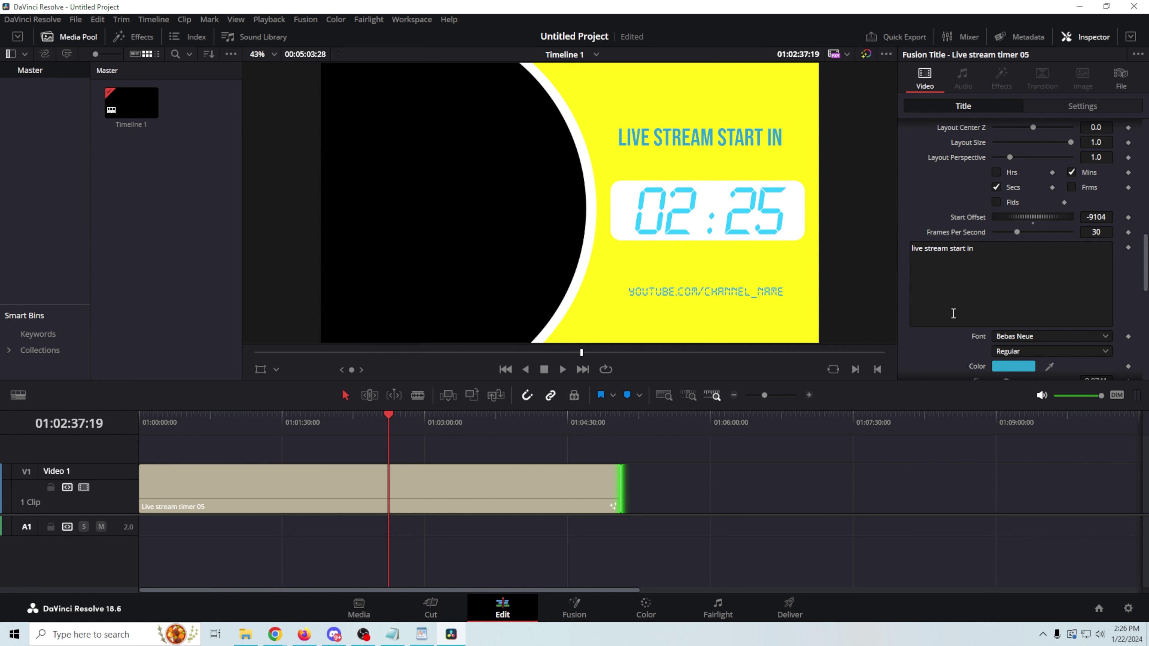
scroll(953, 314, "down", 1)
left_click(1004, 333)
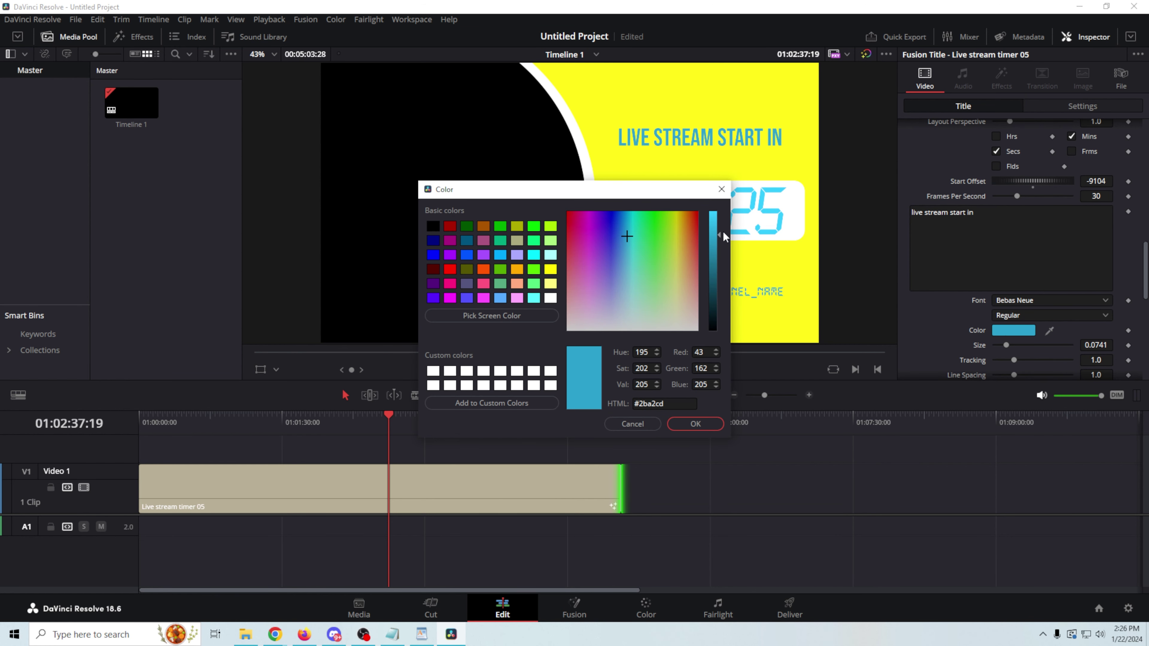
left_click_drag(724, 237, 721, 193)
left_click(696, 424)
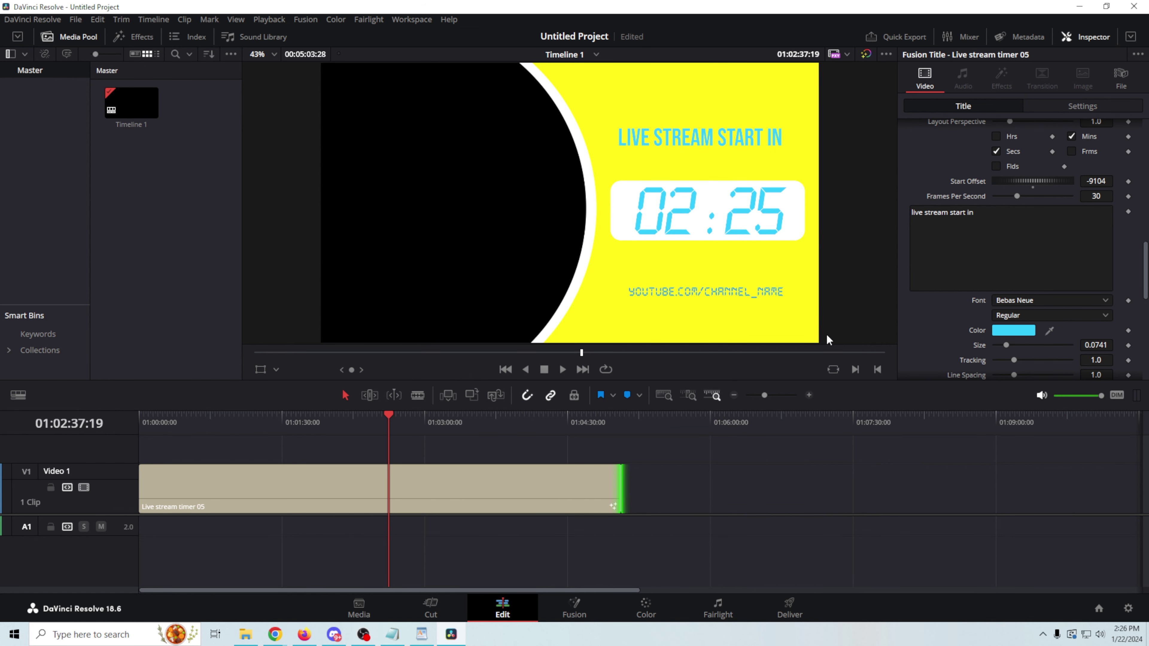
scroll(991, 318, "down", 1)
left_click_drag(1005, 309, 1009, 309)
scroll(1022, 342, "down", 1)
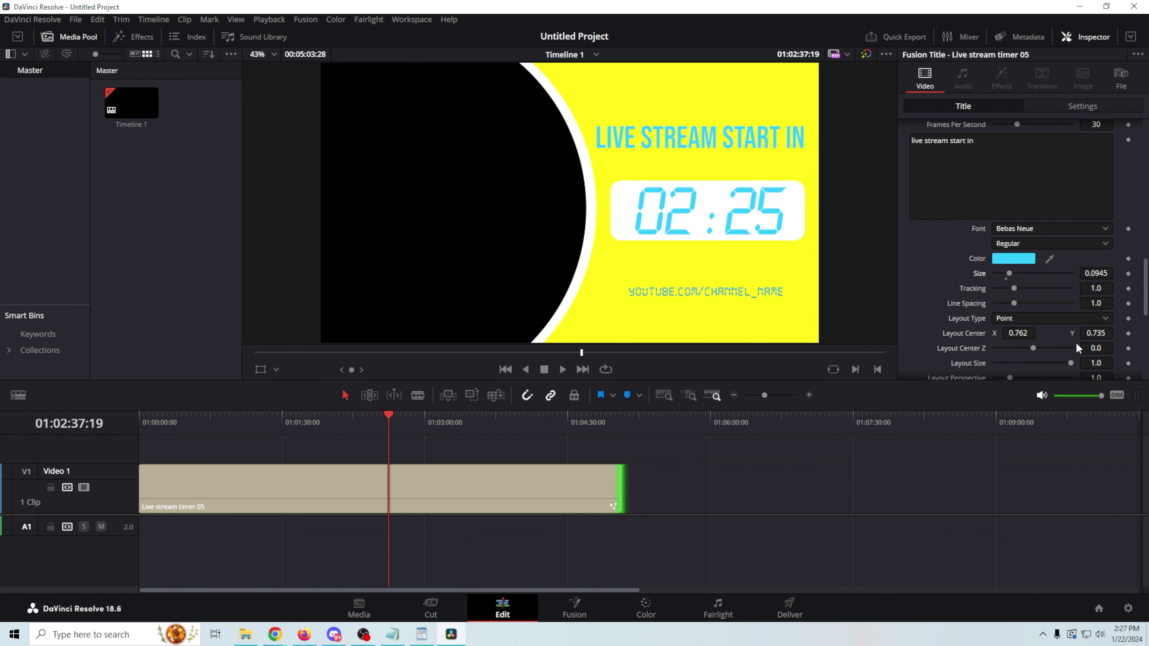
left_click_drag(1094, 333, 1131, 333)
scroll(1021, 301, "down", 3)
Replace the URL line with the channel handle, then brighten and enlarge that text
left_click(1021, 300)
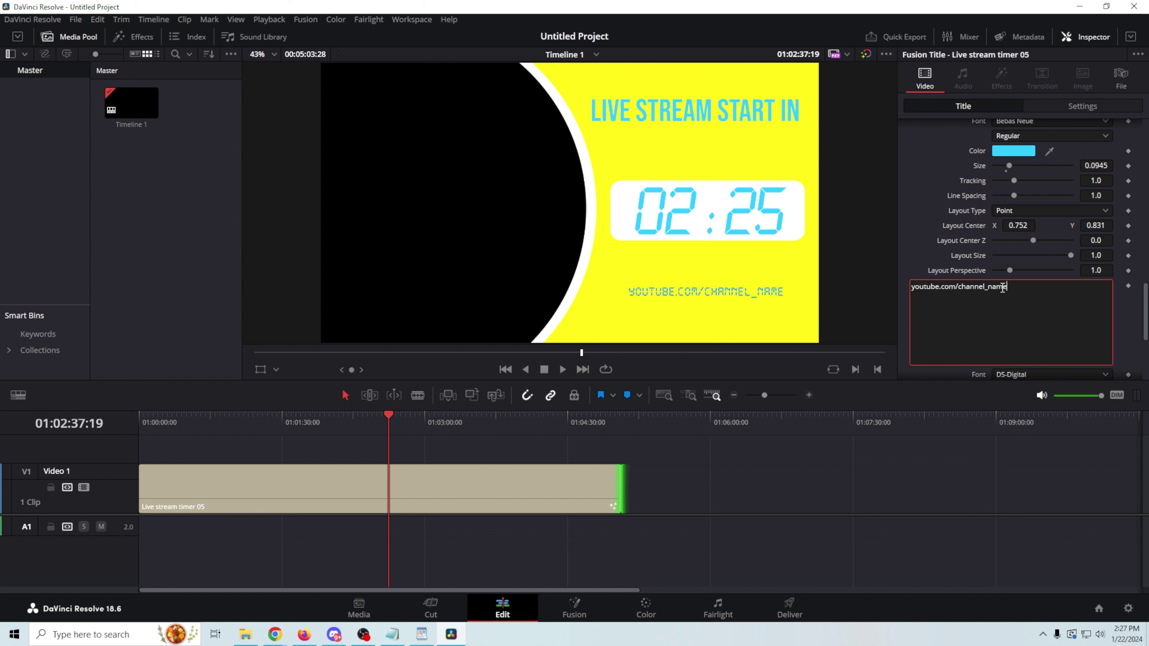
key("ctrl+a")
key("BackSpace")
type("@MichaelFeyrerJr")
scroll(934, 277, "down", 3)
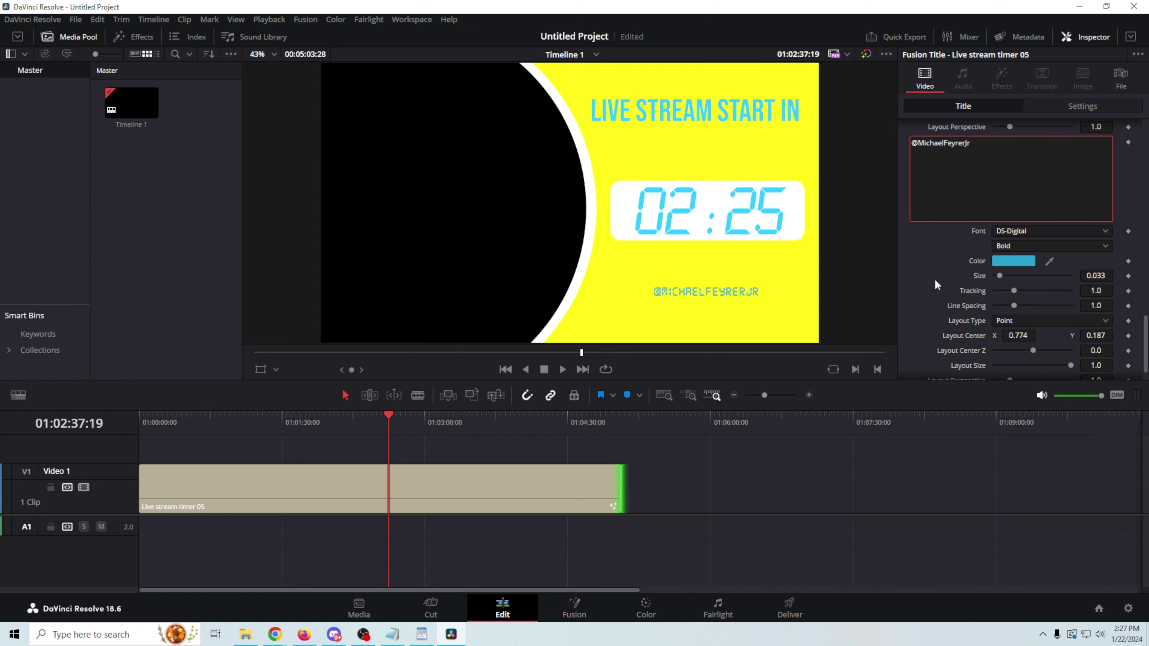
left_click(1023, 260)
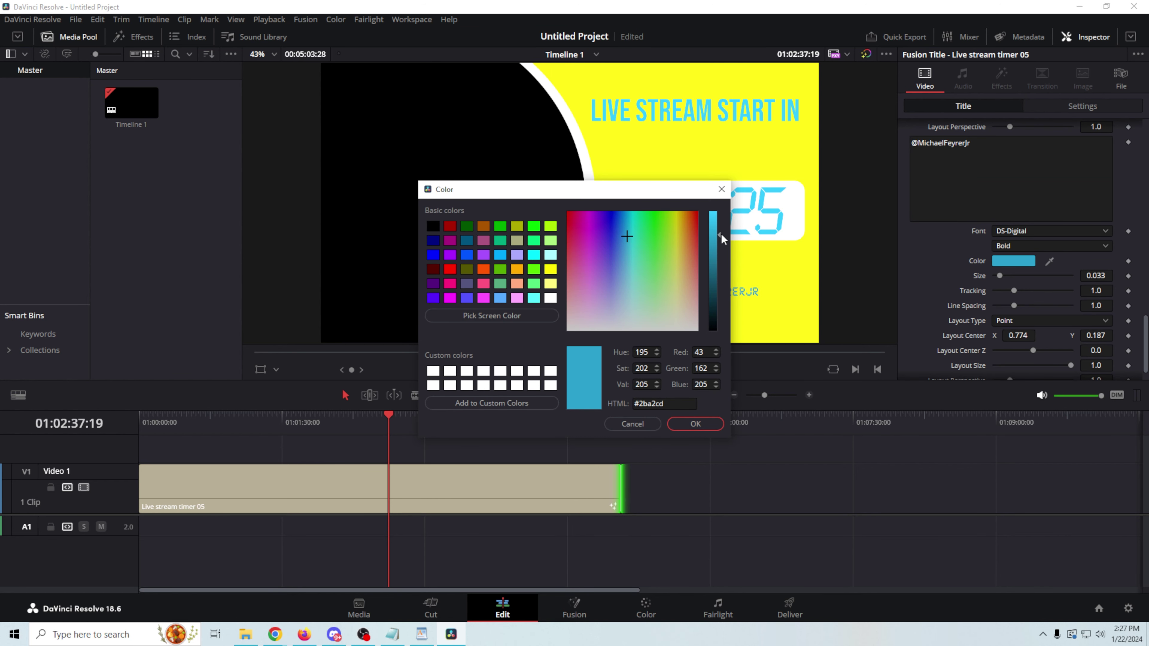
left_click_drag(720, 238, 719, 202)
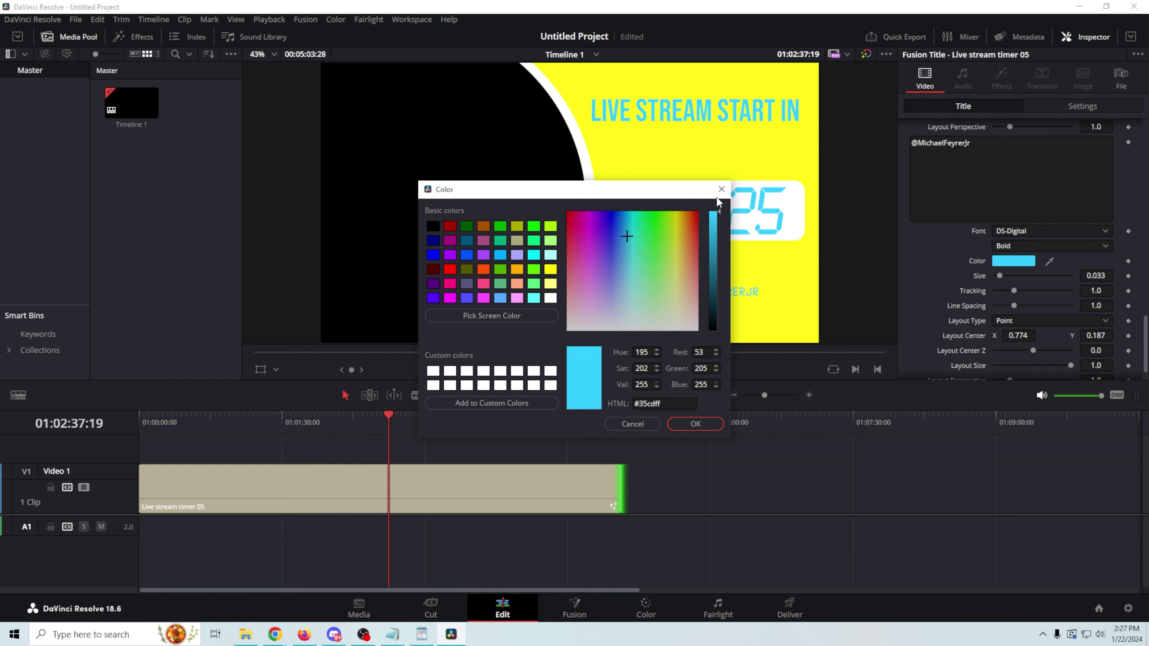
left_click(689, 425)
left_click_drag(1000, 277, 1005, 277)
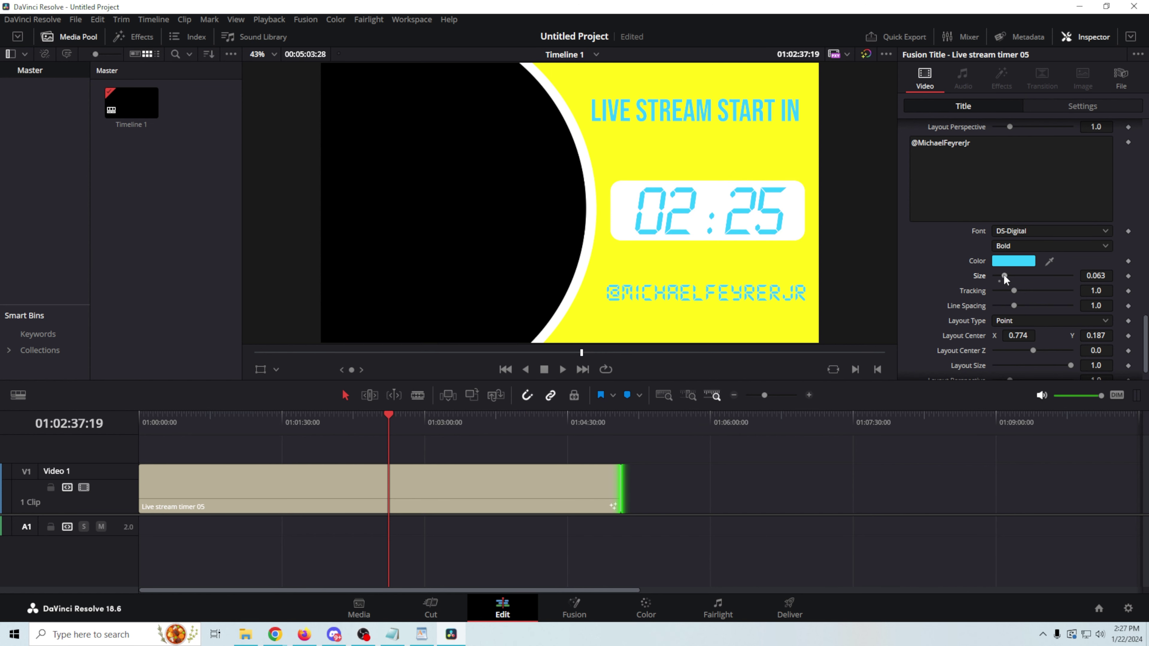
Play the roughly five-minute countdown from the start of the timeline
scroll(1021, 315, "up", 5)
left_click_drag(313, 412, 263, 414)
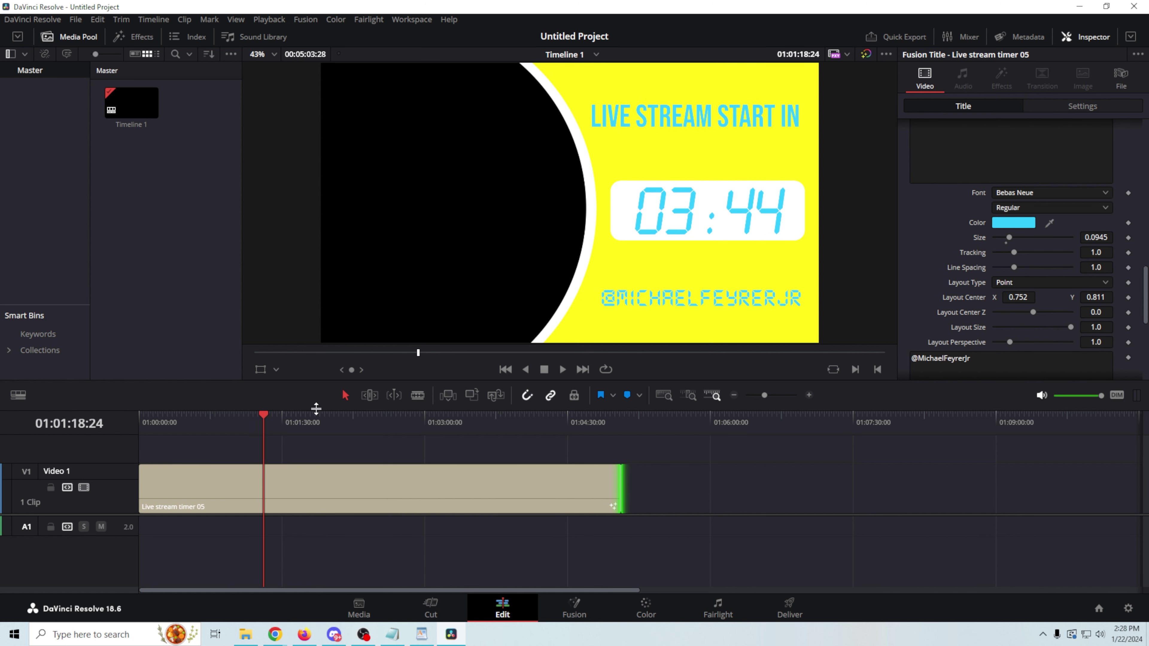
left_click(506, 369)
left_click(562, 370)
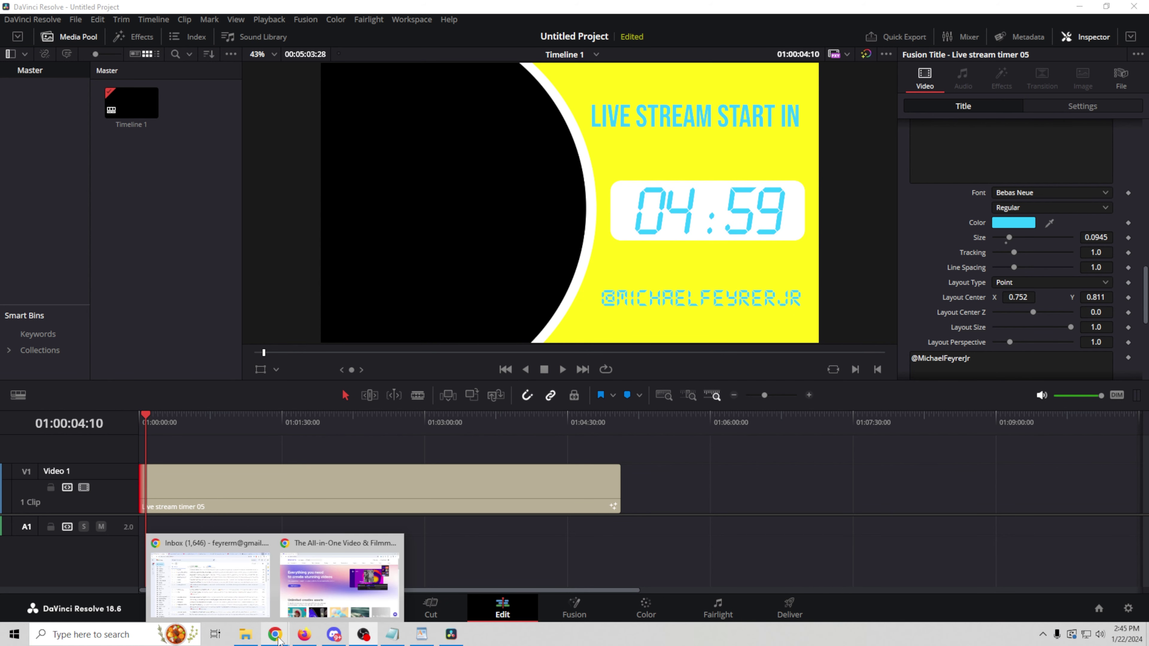
Filter Motion Array's DaVinci Resolve Macros to Logos for Resolve 18
left_click(340, 584)
mouse_move(232, 105)
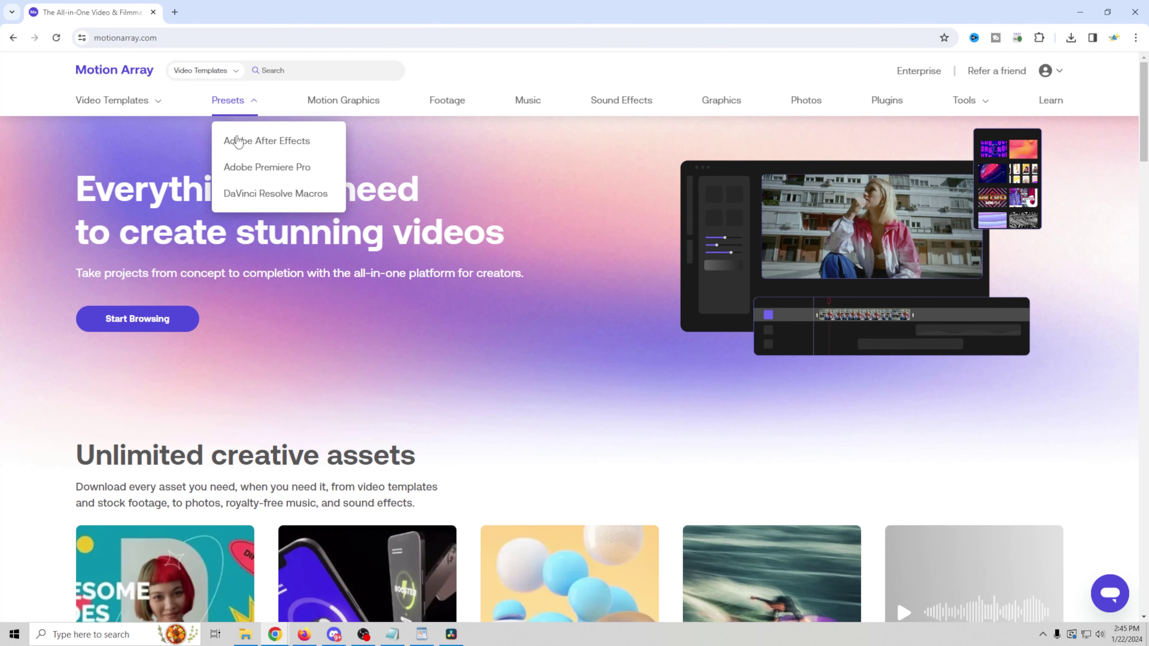
left_click(252, 197)
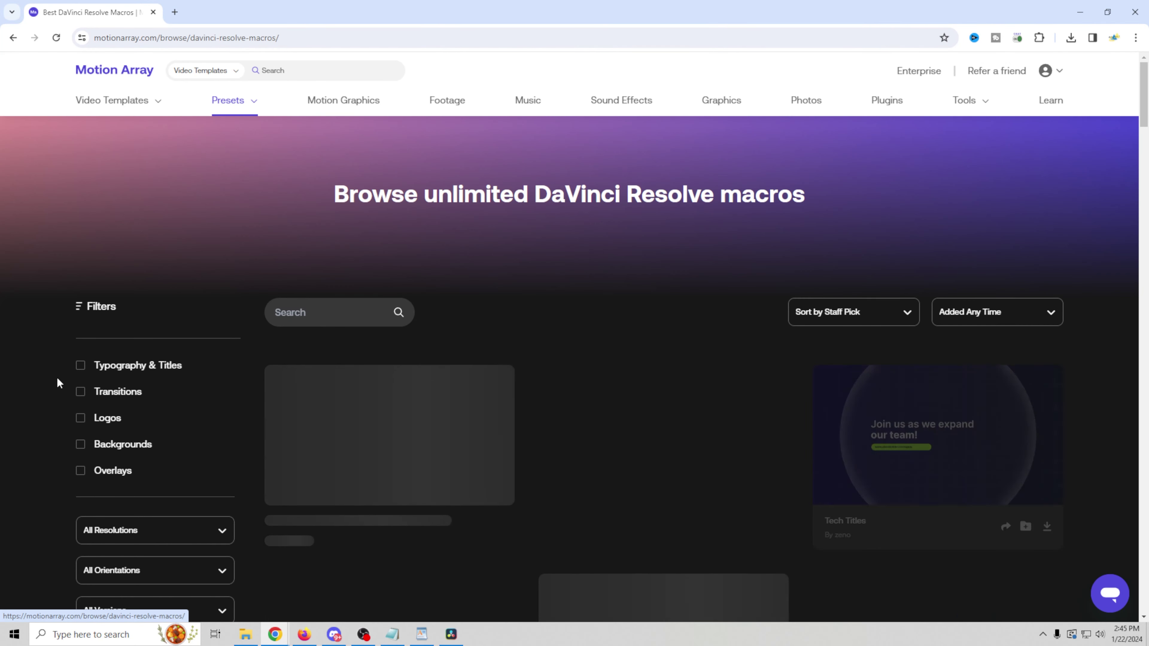
scroll(230, 553, "down", 1)
left_click(224, 553)
scroll(127, 518, "down", 1)
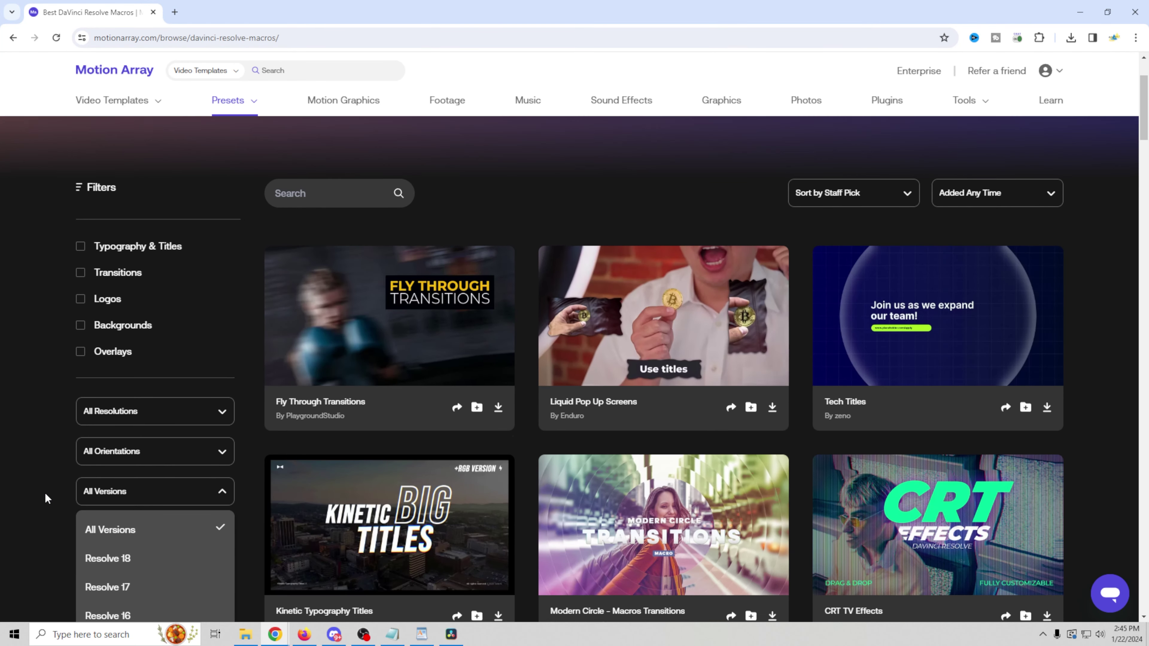
left_click(118, 559)
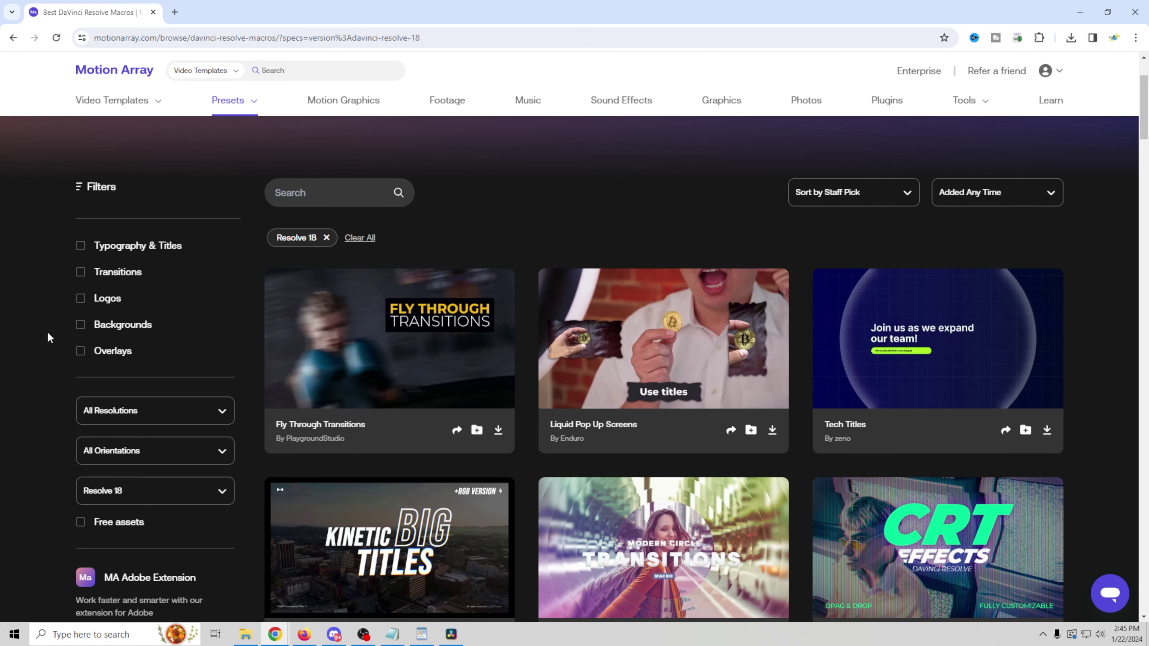
left_click(81, 299)
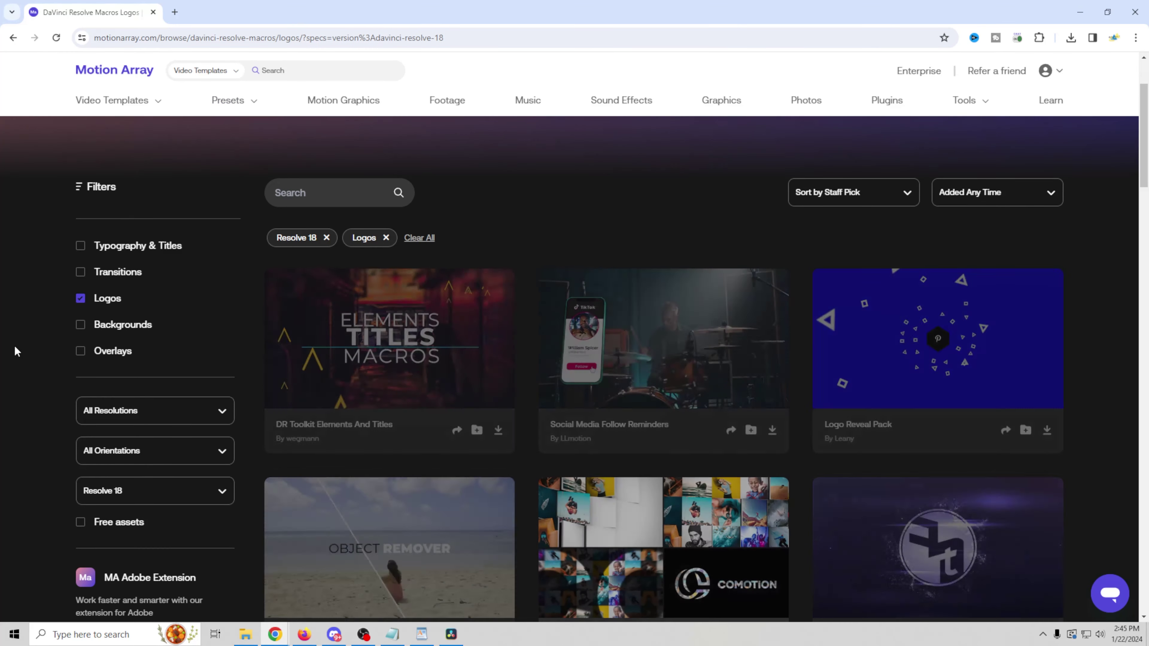
Find the Beautiful Fusion macro in the list and download it
scroll(873, 419, "down", 4)
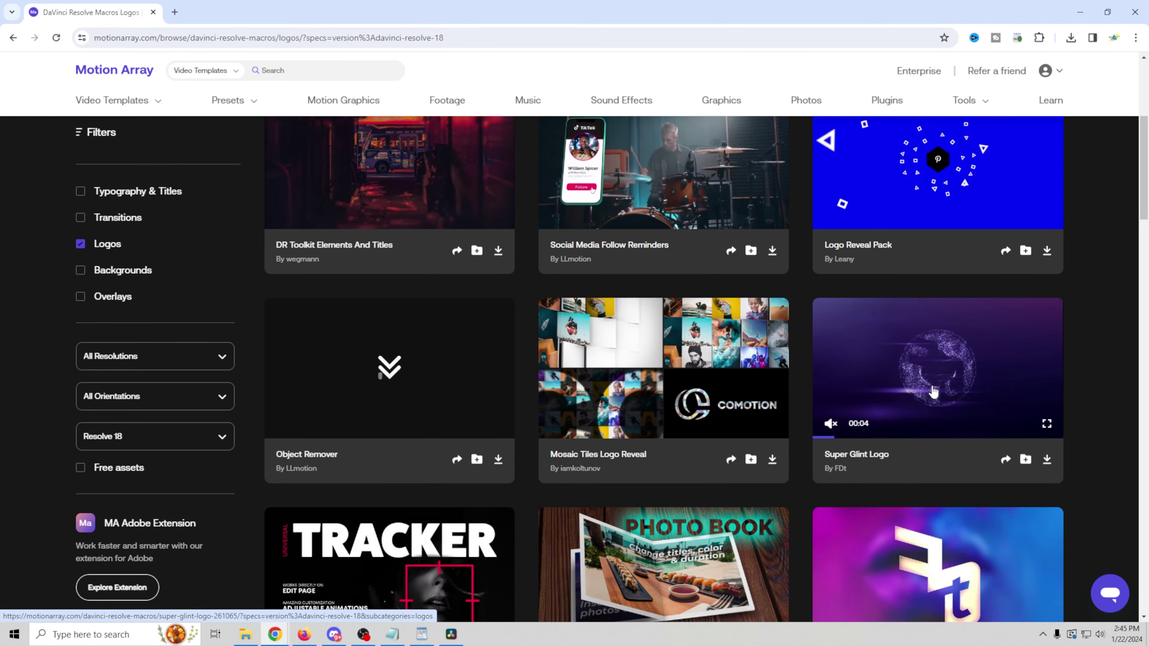
scroll(932, 391, "down", 10)
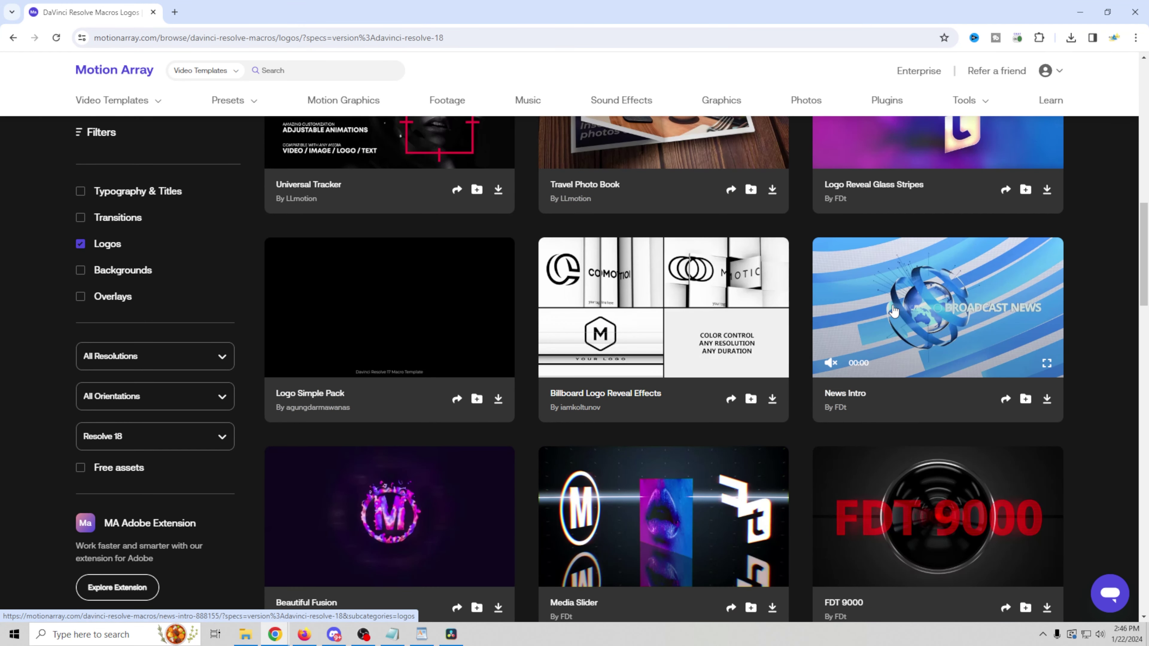
scroll(403, 326, "down", 10)
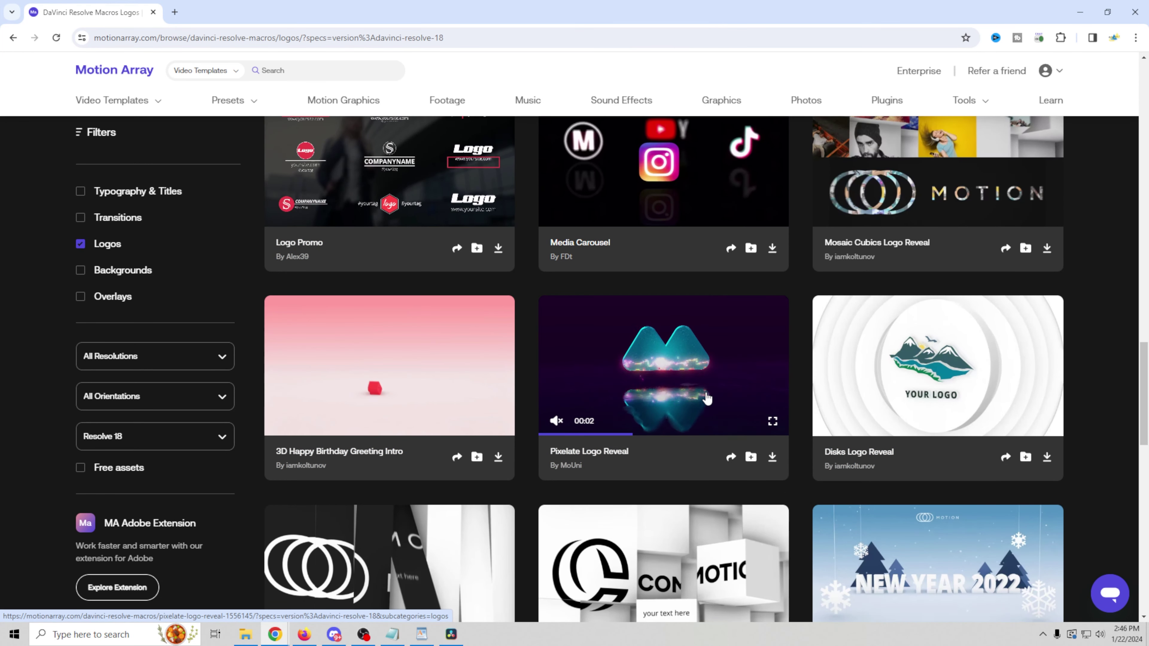
scroll(403, 367, "up", 10)
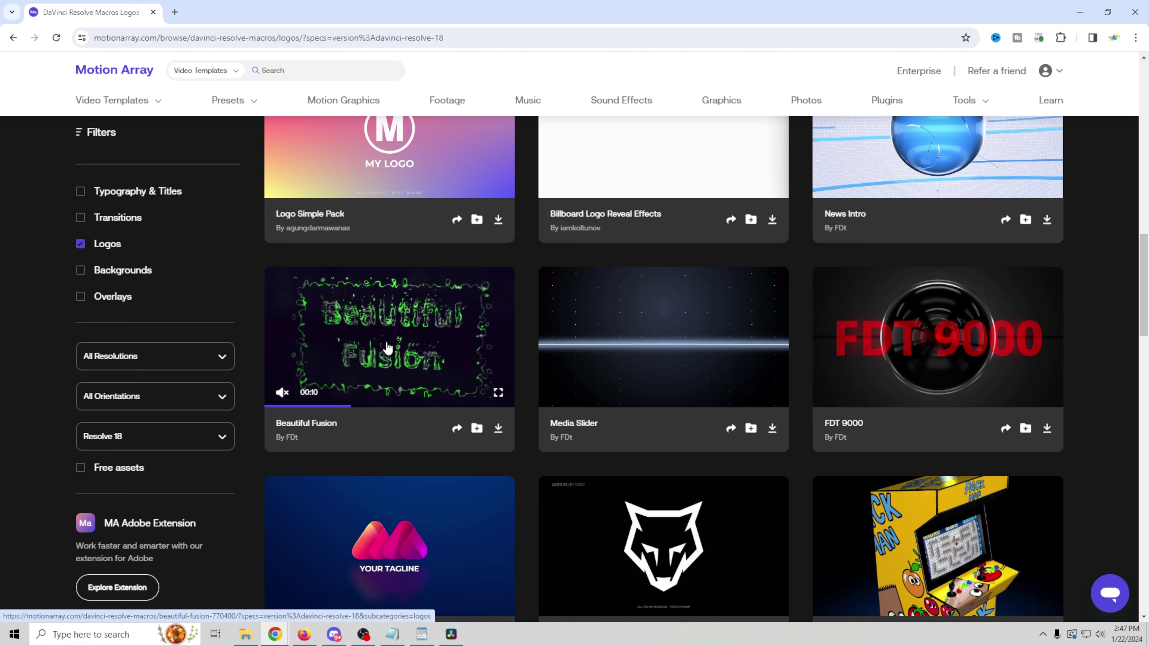
left_click(498, 430)
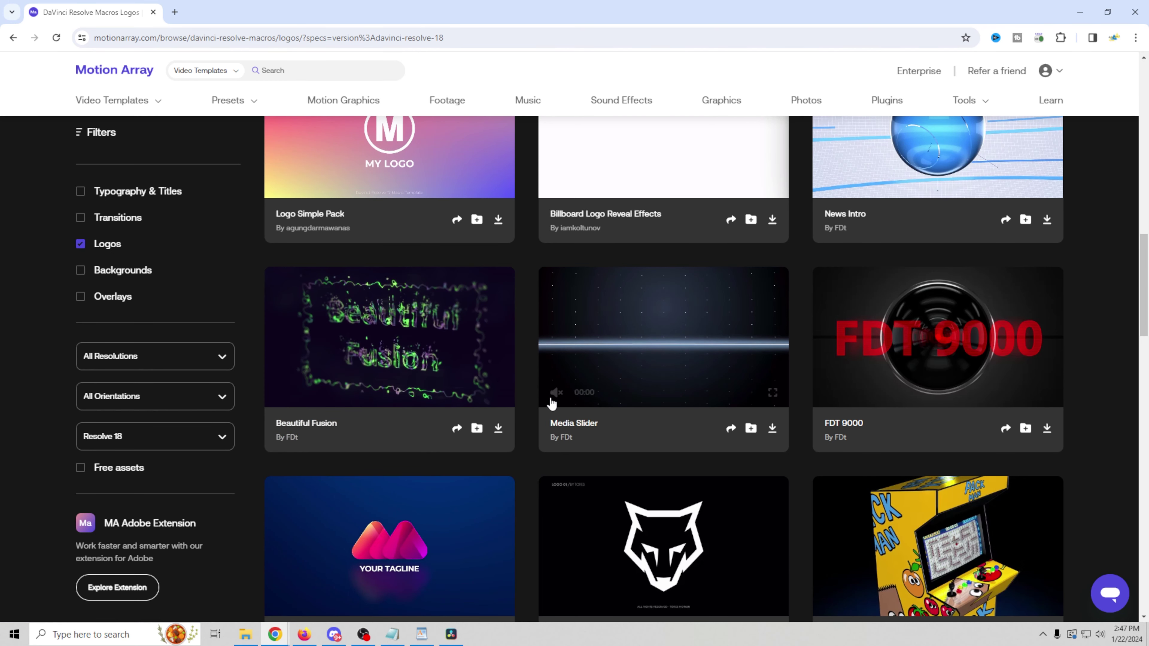
Cut the extracted Beautiful-fusion-770400 folder from Downloads
left_click(246, 634)
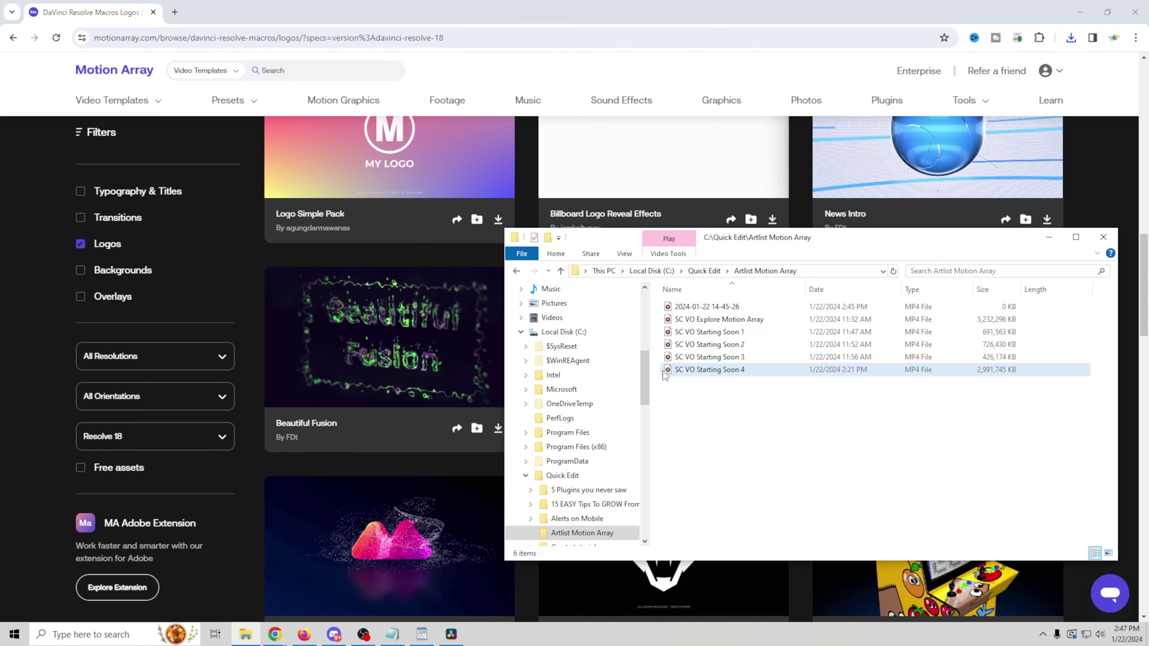
scroll(633, 363, "up", 5)
scroll(638, 345, "up", 2)
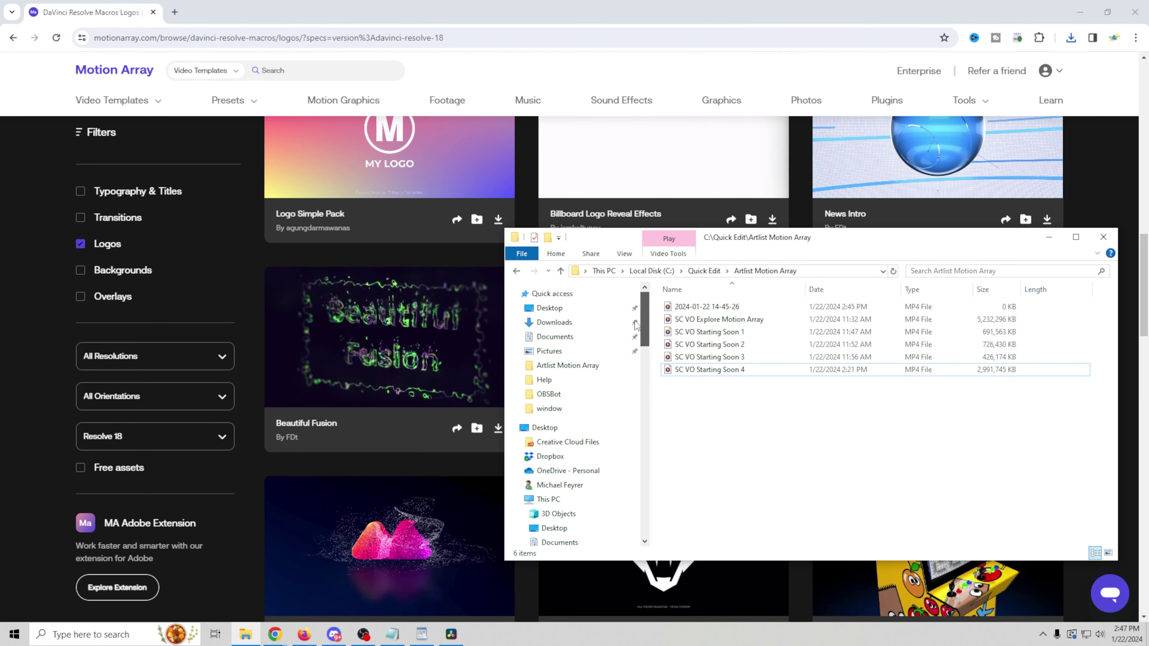
left_click(555, 339)
right_click(704, 324)
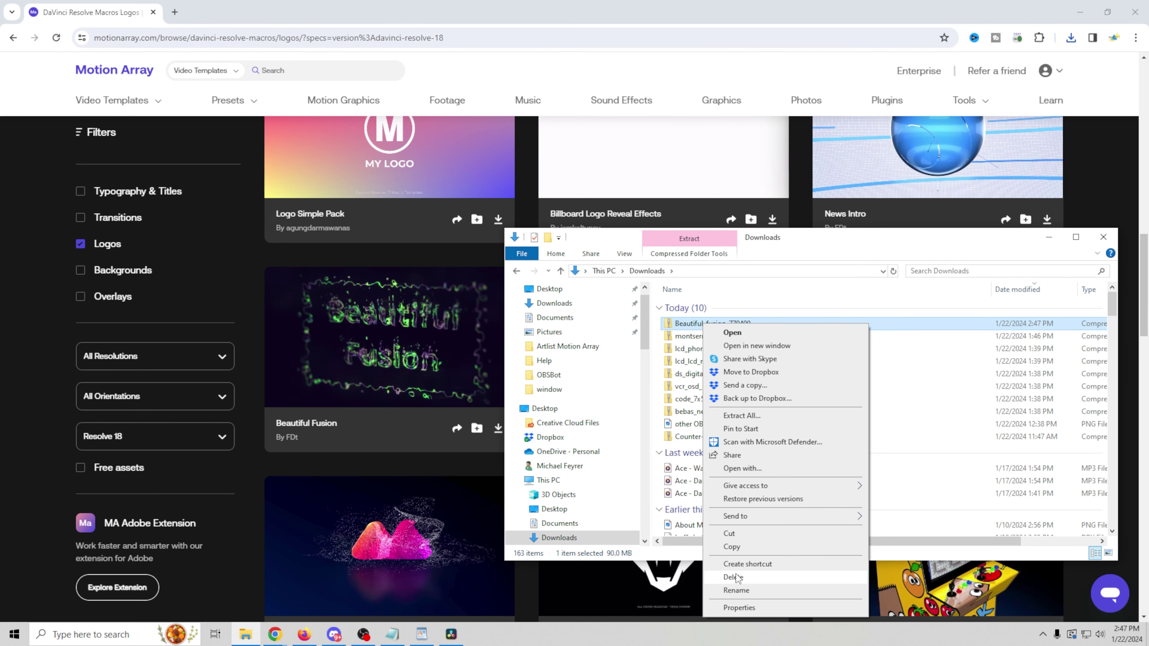
right_click(697, 448)
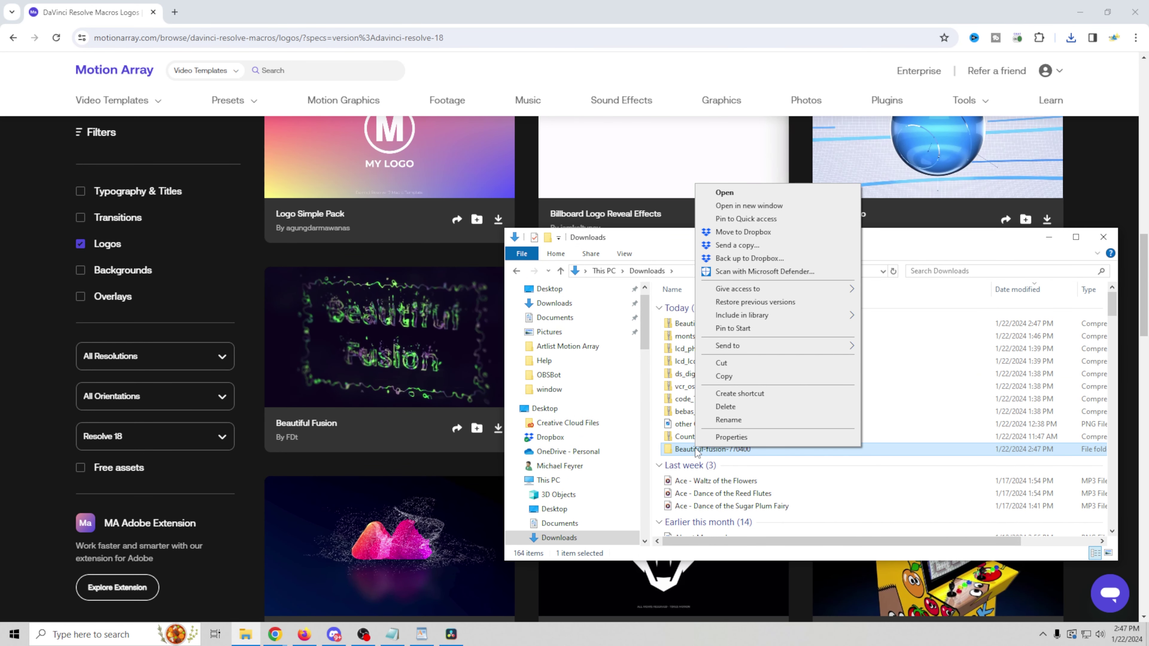
left_click(722, 363)
Copy FDt_Titles_Beautiful_Fusion.setting from Quick Edit\DR Motion Array\Beautiful-fusion-770400
scroll(640, 374, "down", 3)
scroll(640, 375, "down", 4)
left_click(562, 418)
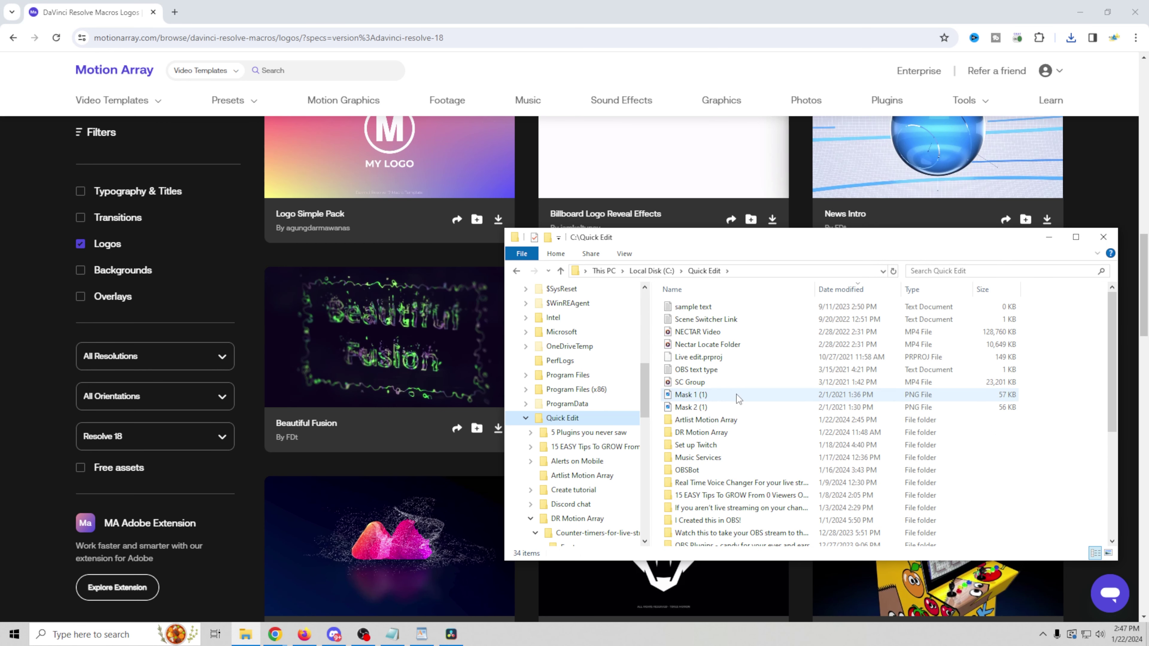
double_click(721, 432)
double_click(715, 332)
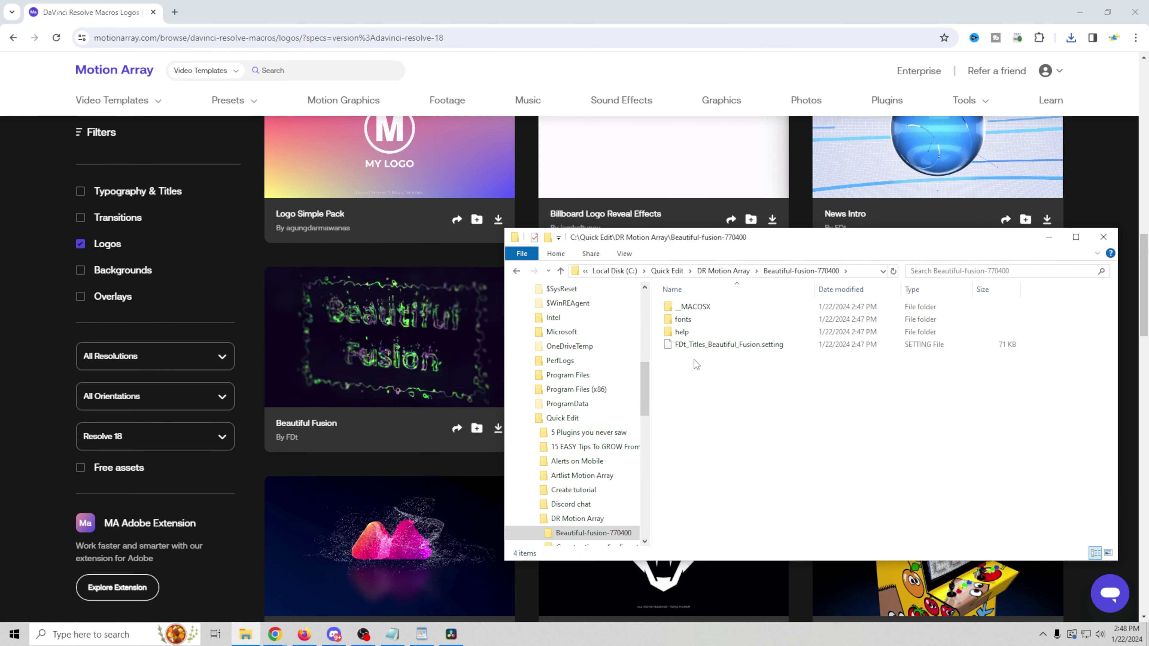
left_click(693, 307)
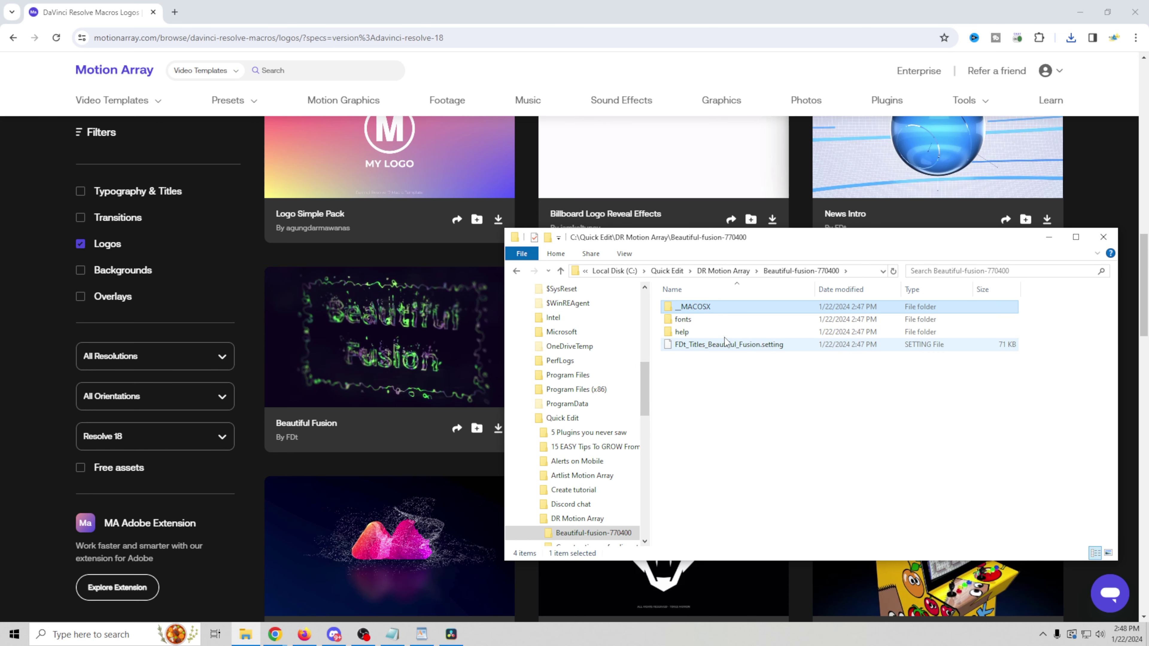
left_click(691, 349)
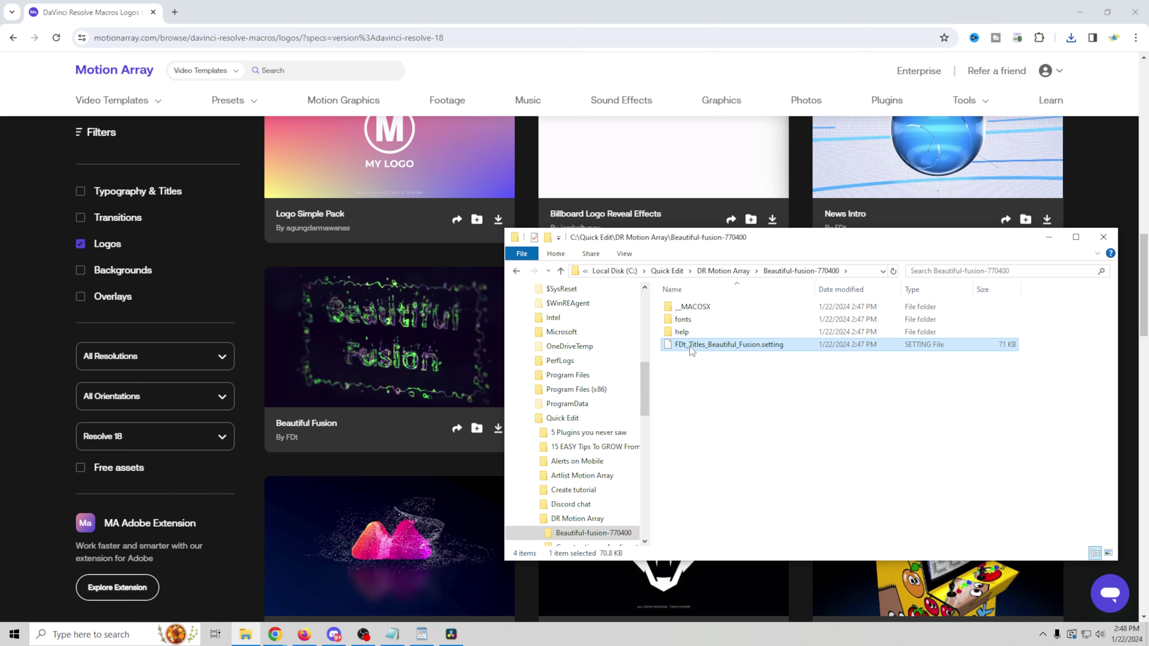
right_click(711, 352)
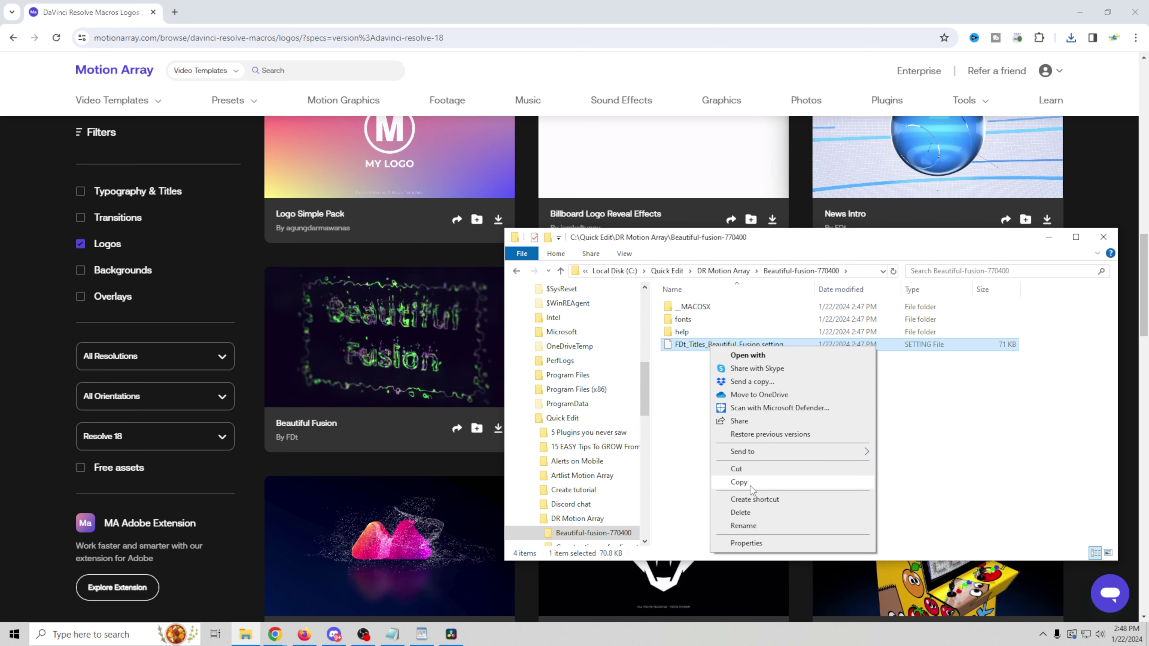
left_click(751, 483)
Paste the setting file into ProgramData\Blackmagic Design\DaVinci Resolve\Fusion\Templates\Edit\Titles
left_click(643, 359)
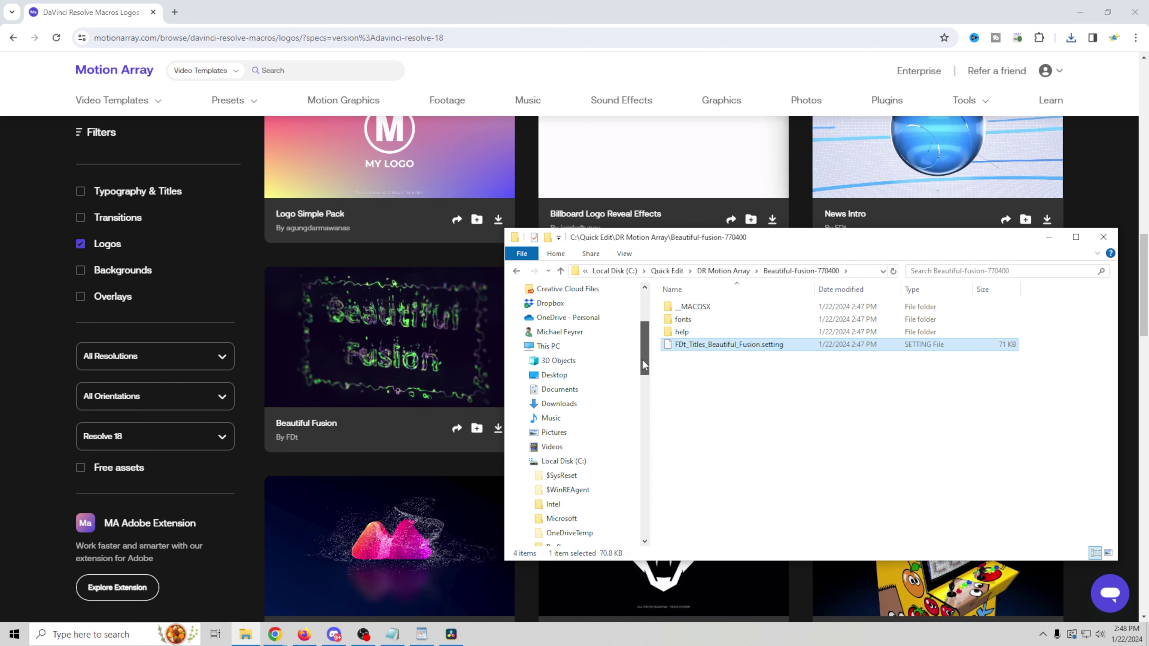
left_click_drag(642, 360, 640, 399)
left_click(528, 404)
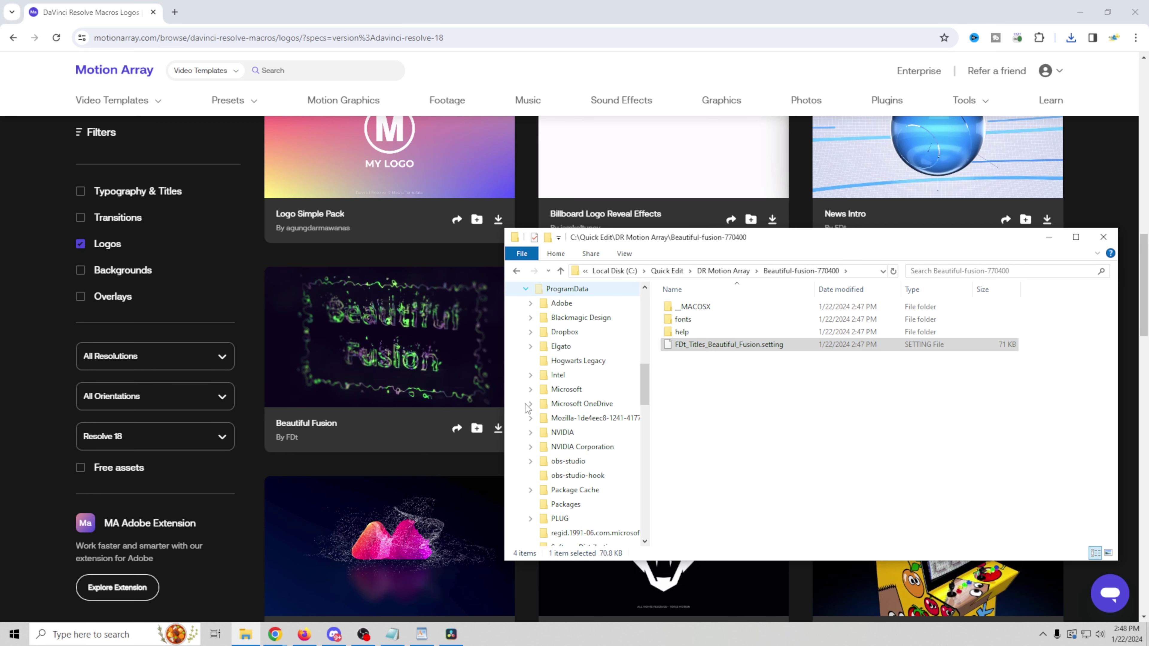
left_click(531, 318)
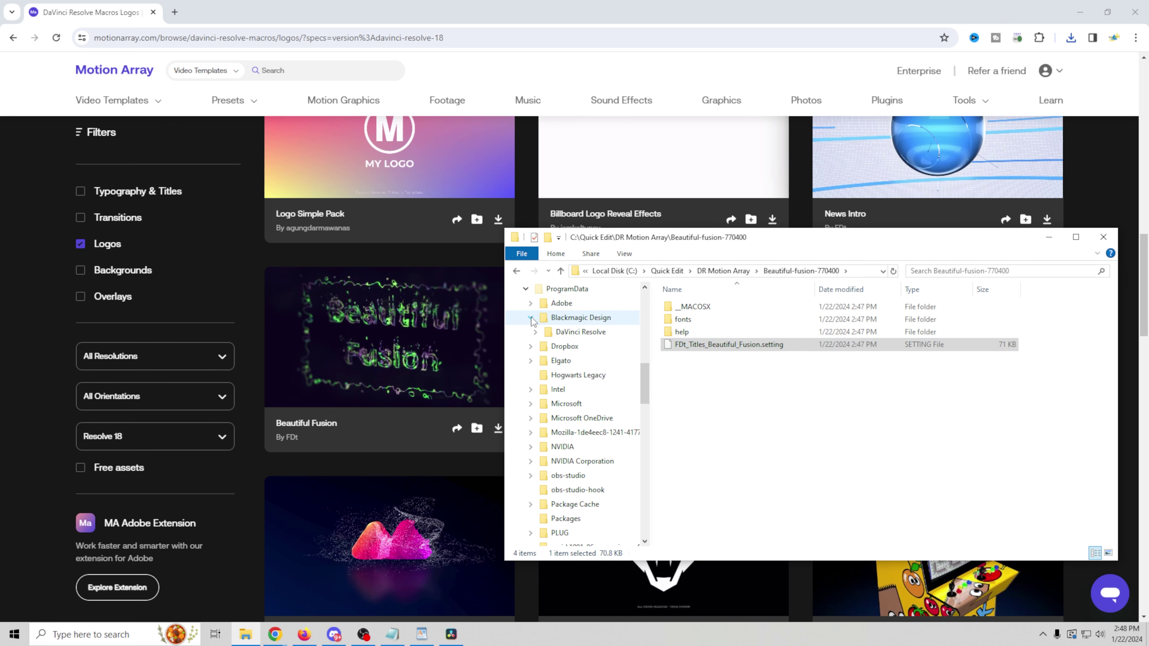
left_click(536, 332)
left_click(541, 347)
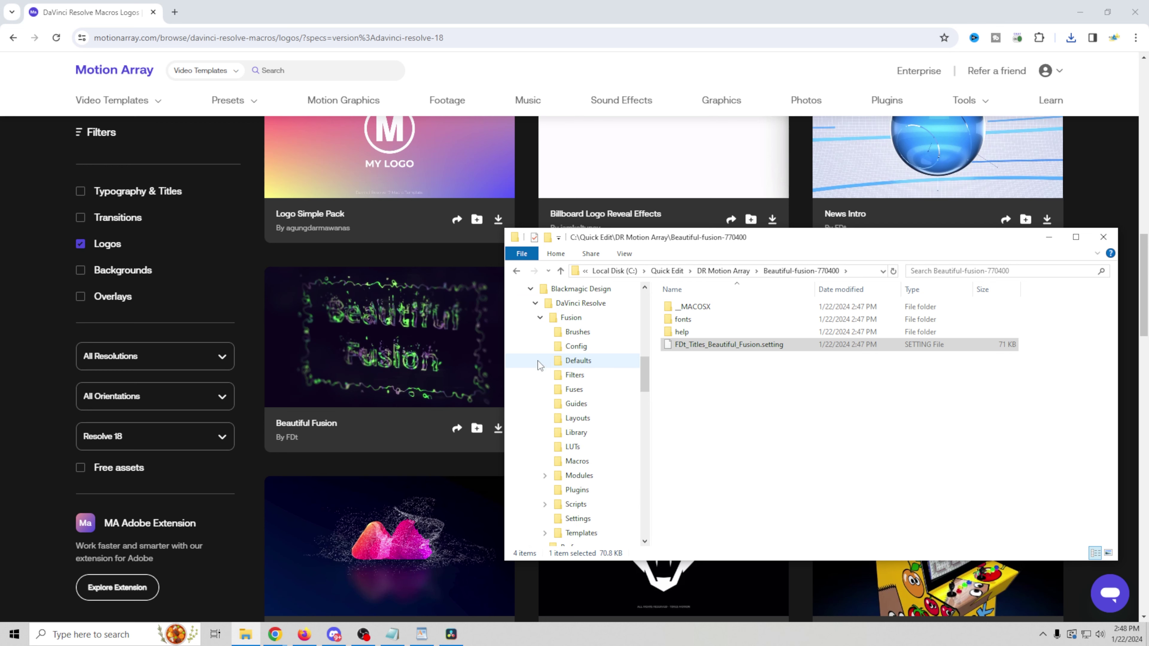
scroll(542, 431, "down", 1)
left_click(545, 489)
left_click(554, 504)
left_click(583, 519)
right_click(682, 494)
left_click(711, 391)
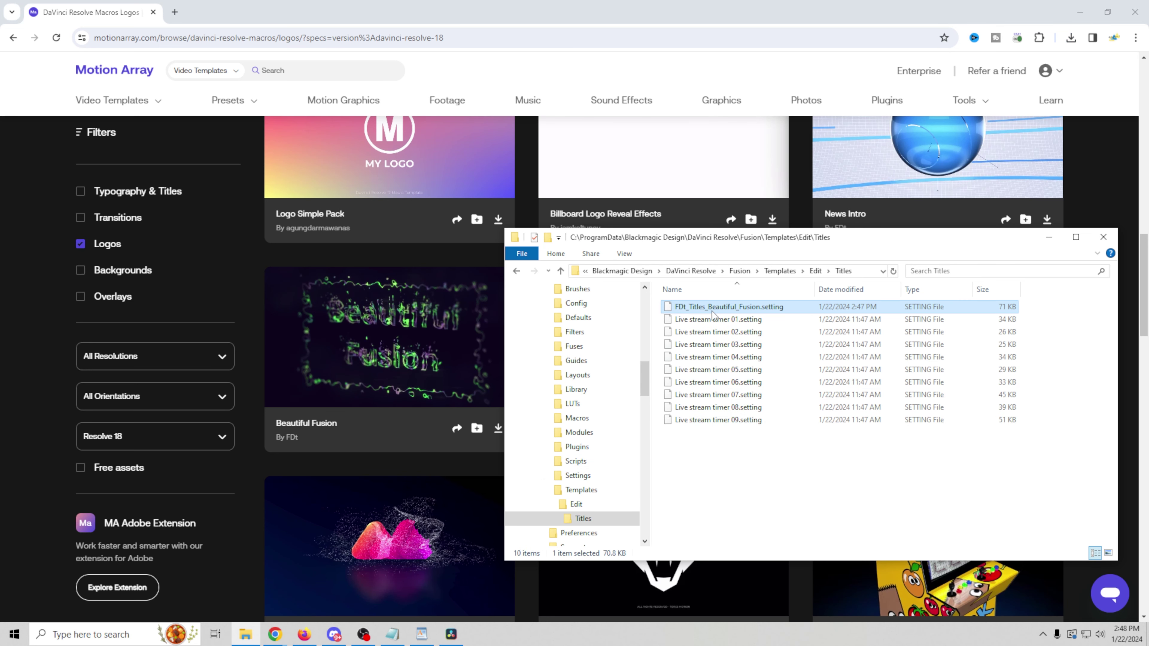
left_click_drag(645, 390, 645, 368)
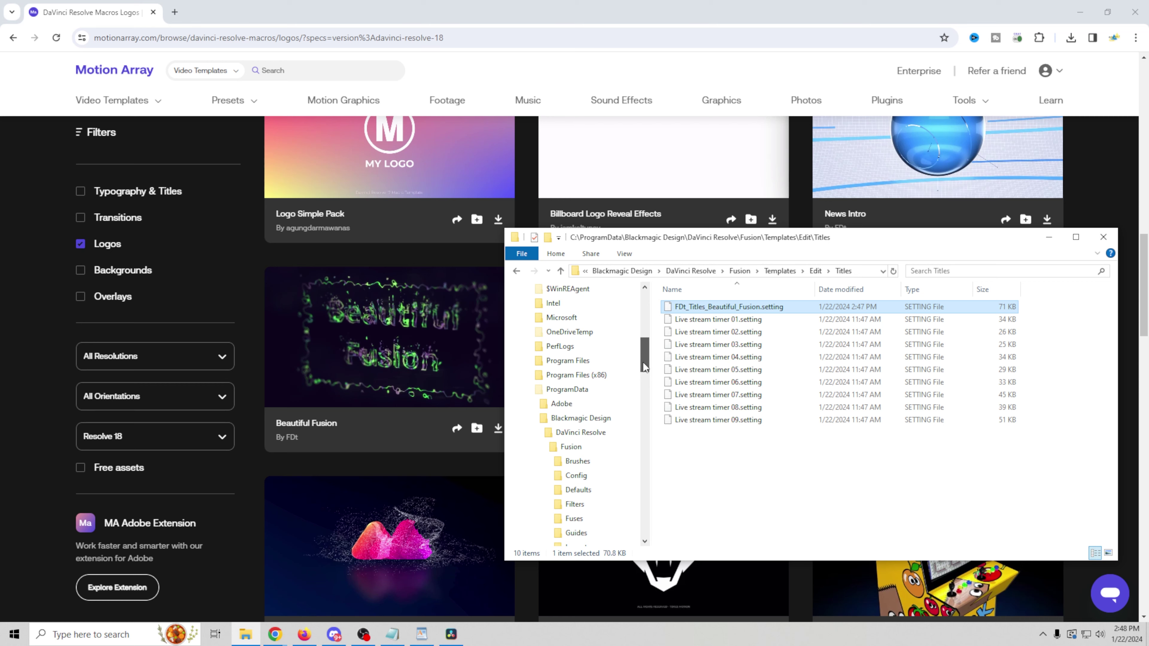
left_click(517, 272)
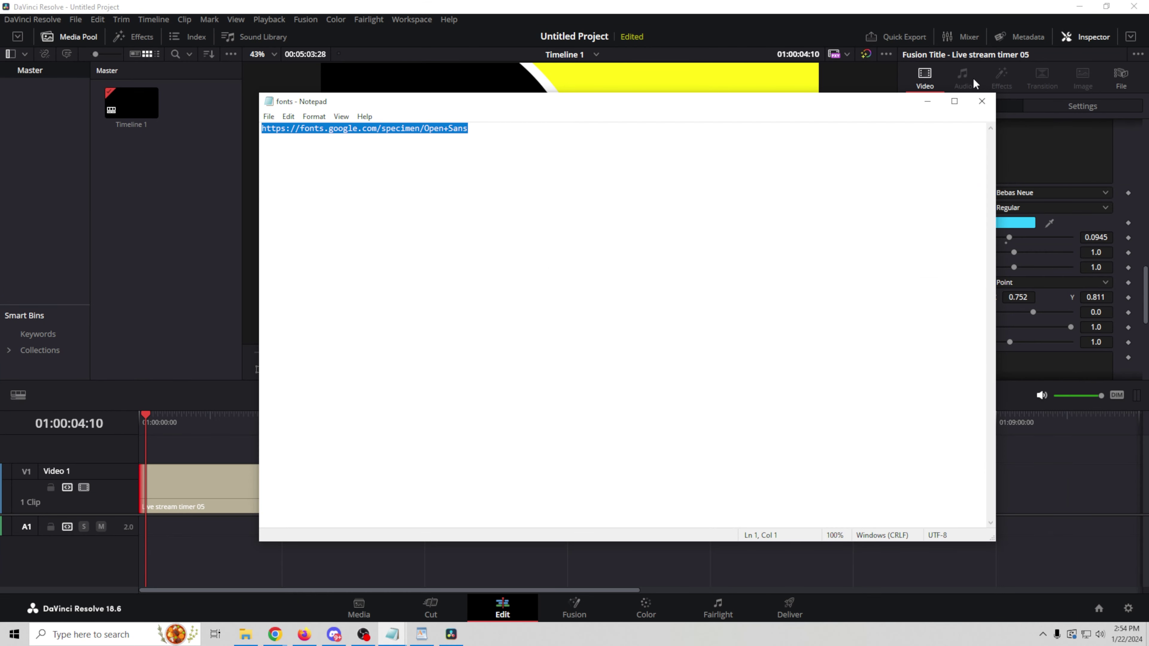
Close Notepad and Resolve, saving the project as Countdown
left_click(982, 101)
left_click(1133, 7)
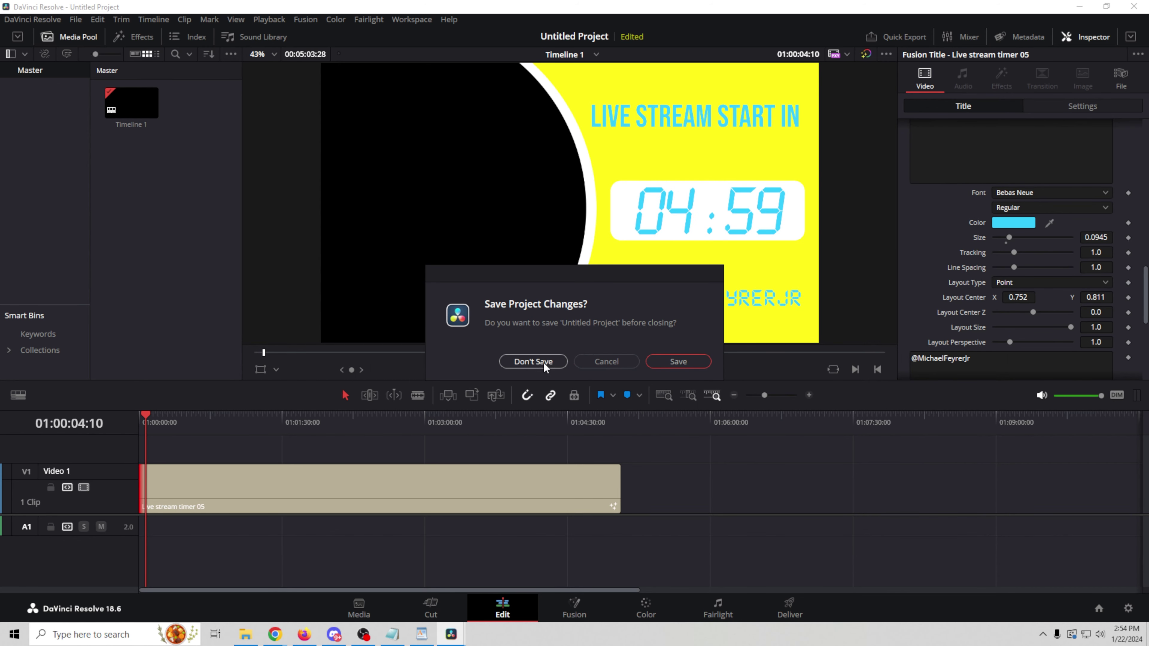
left_click(684, 360)
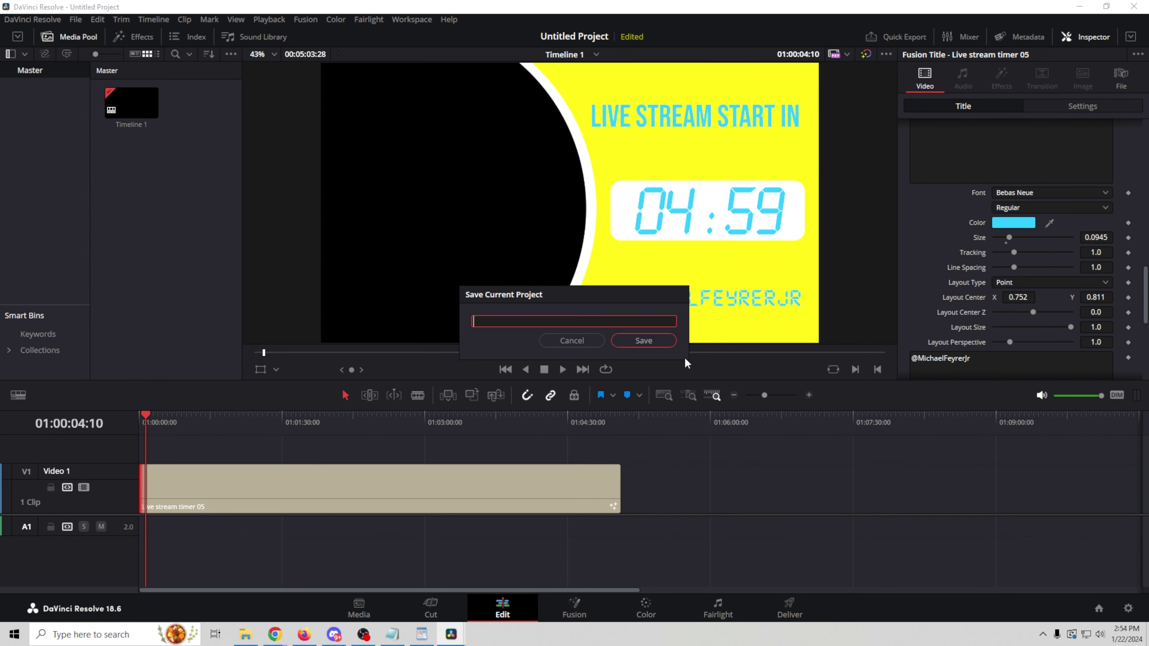
type("Cou")
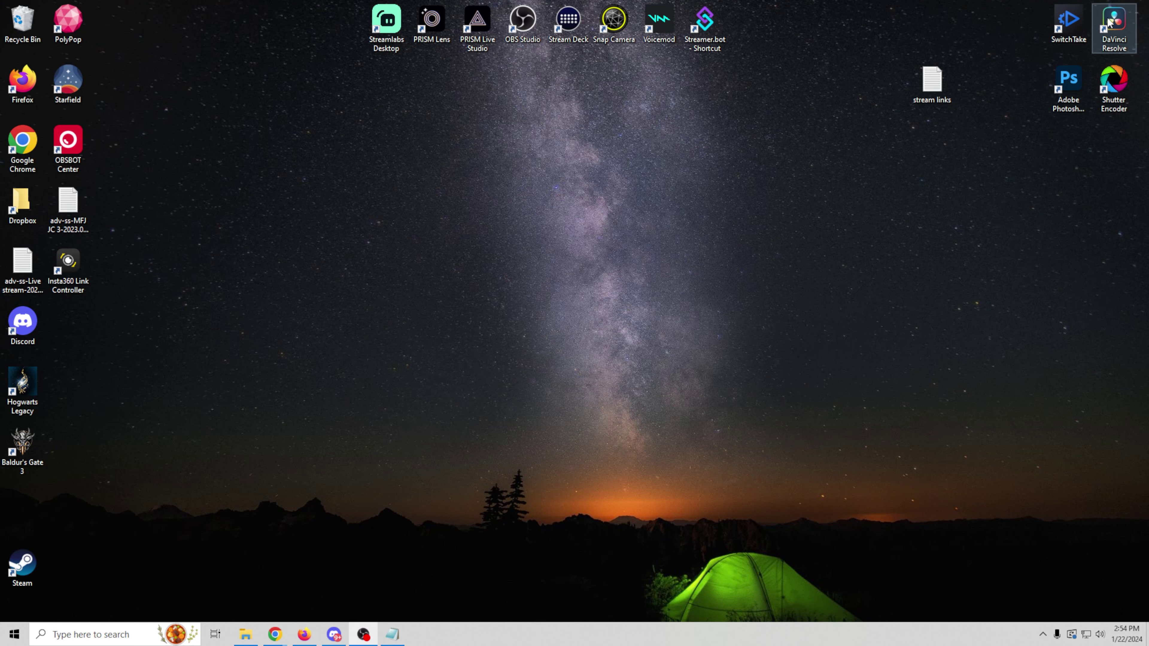
Relaunch Resolve, reopen Countdown, and move the Live stream timer 05 clip up to V2
left_click(1110, 22)
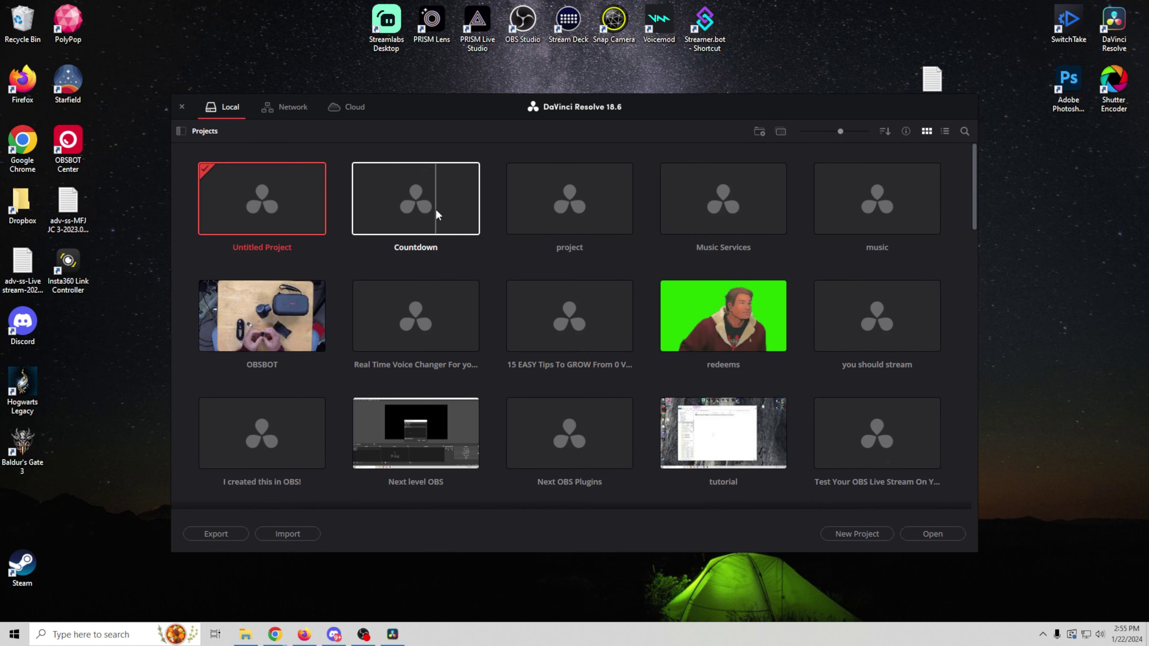
double_click(436, 144)
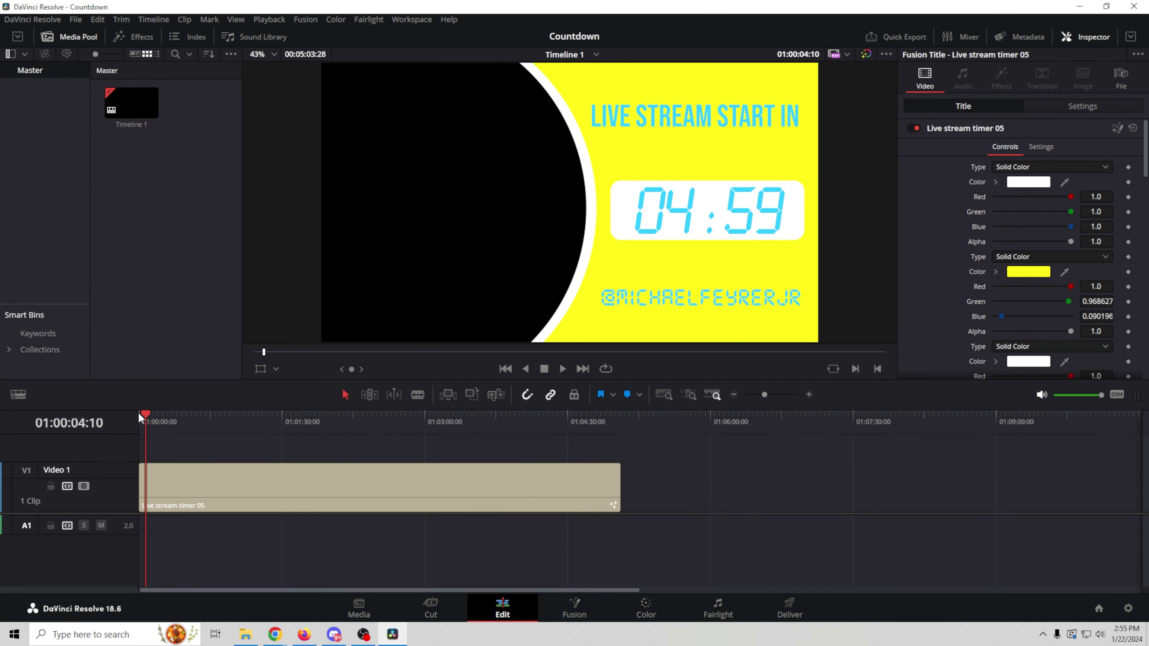
left_click_drag(148, 415, 500, 442)
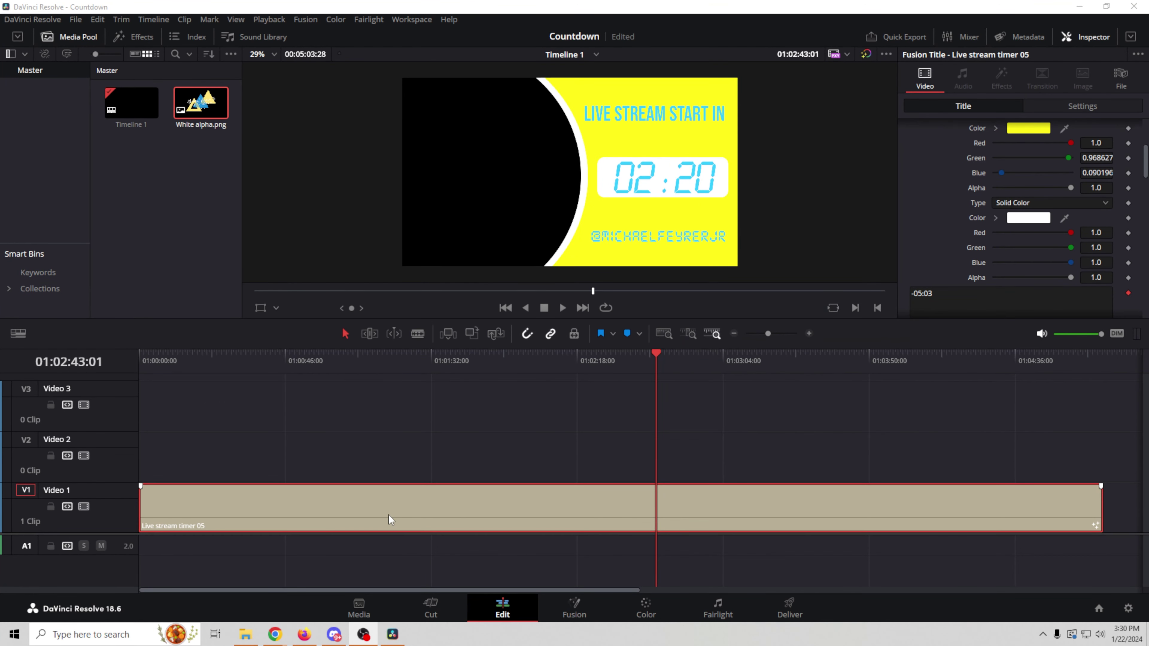
left_click_drag(388, 516, 386, 462)
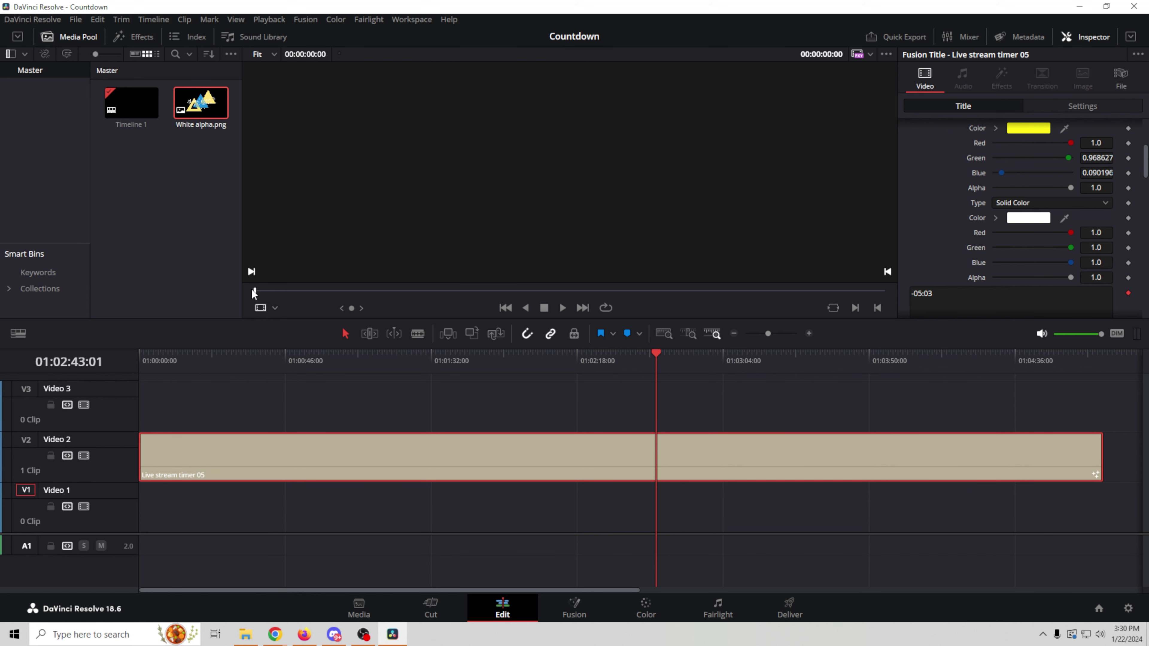
left_click(307, 466)
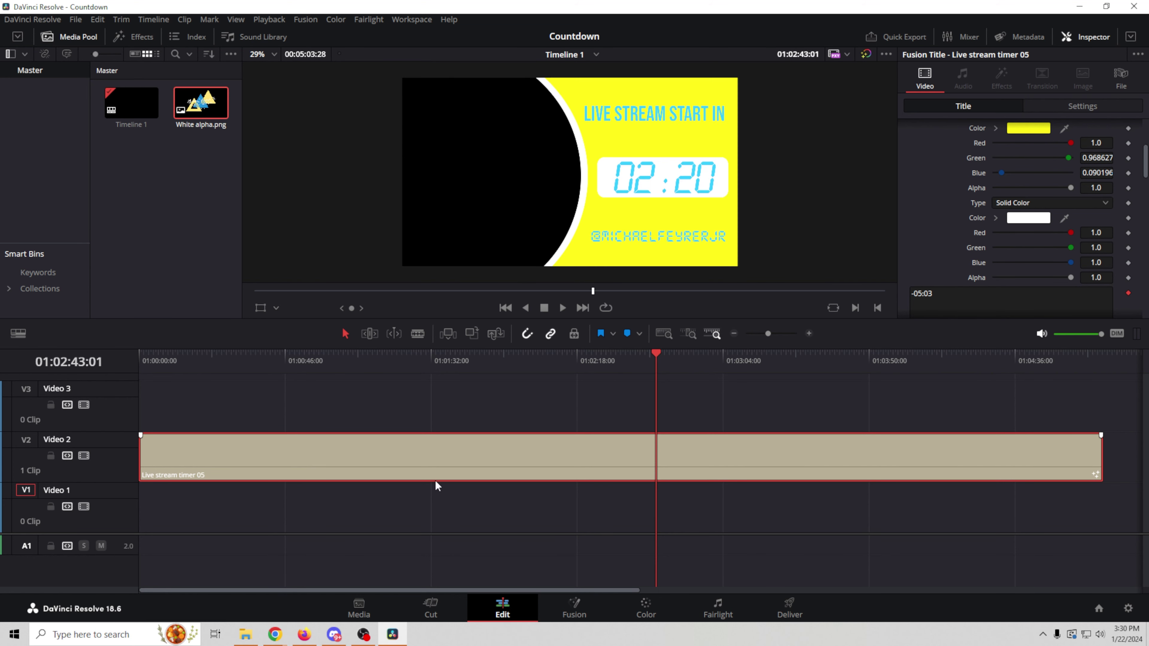
left_click(575, 606)
Add the FDt_Titles_Beautiful_Fusion title as a node and merge the Livestream node with it
left_click_drag(539, 421, 533, 447)
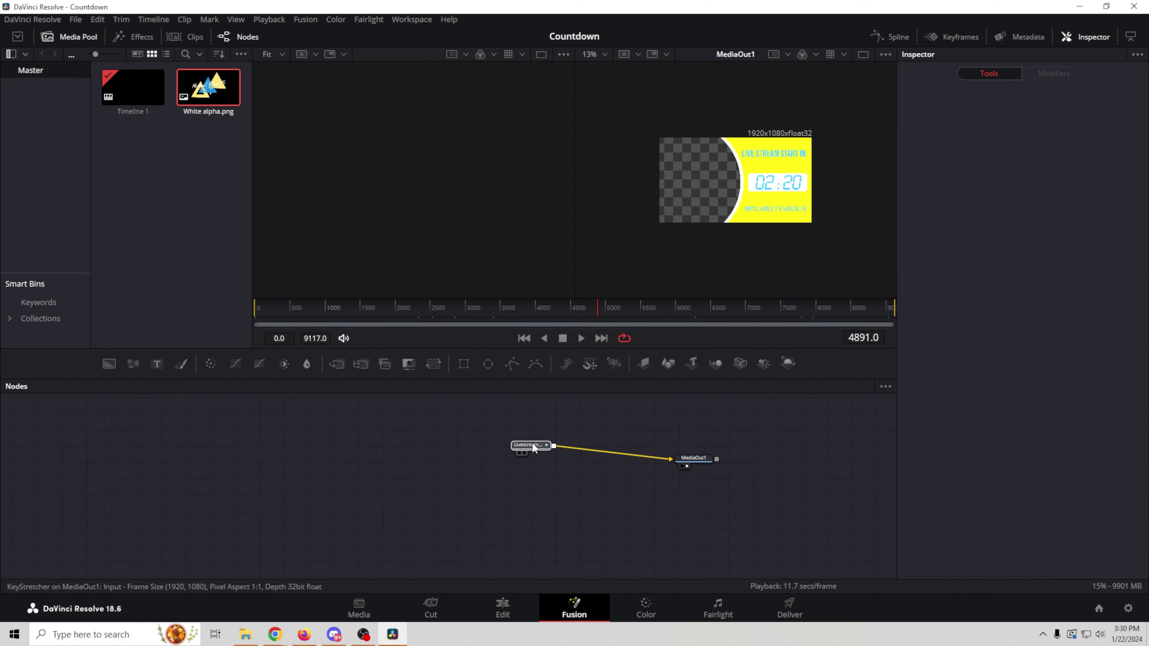
left_click(132, 38)
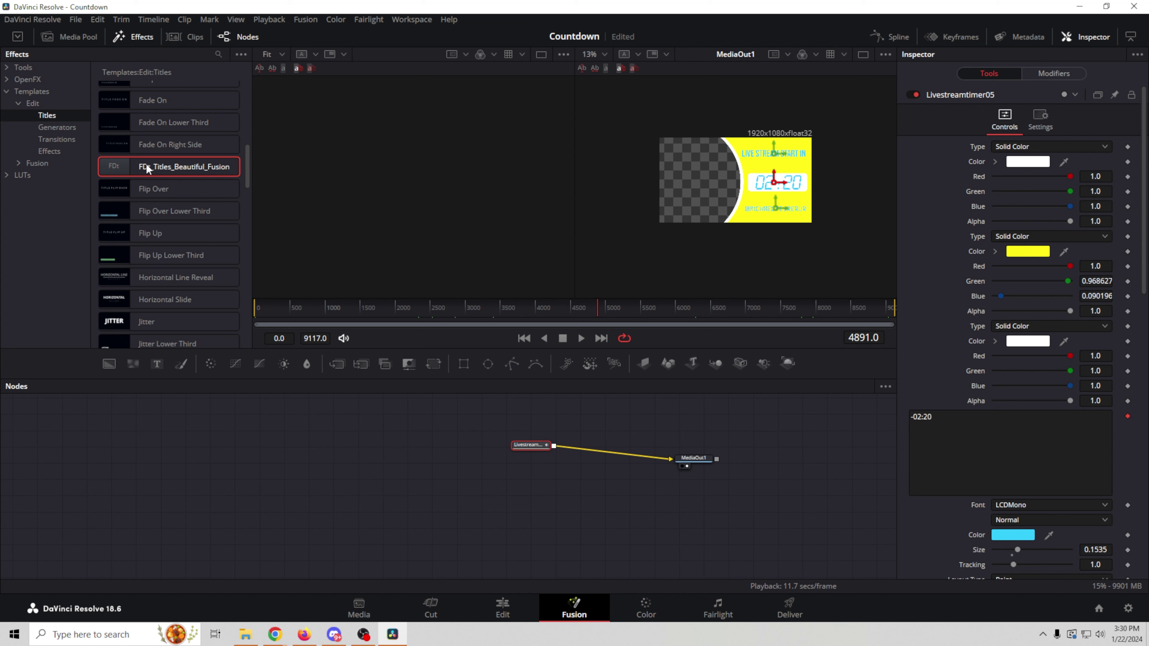
left_click_drag(414, 474, 516, 489)
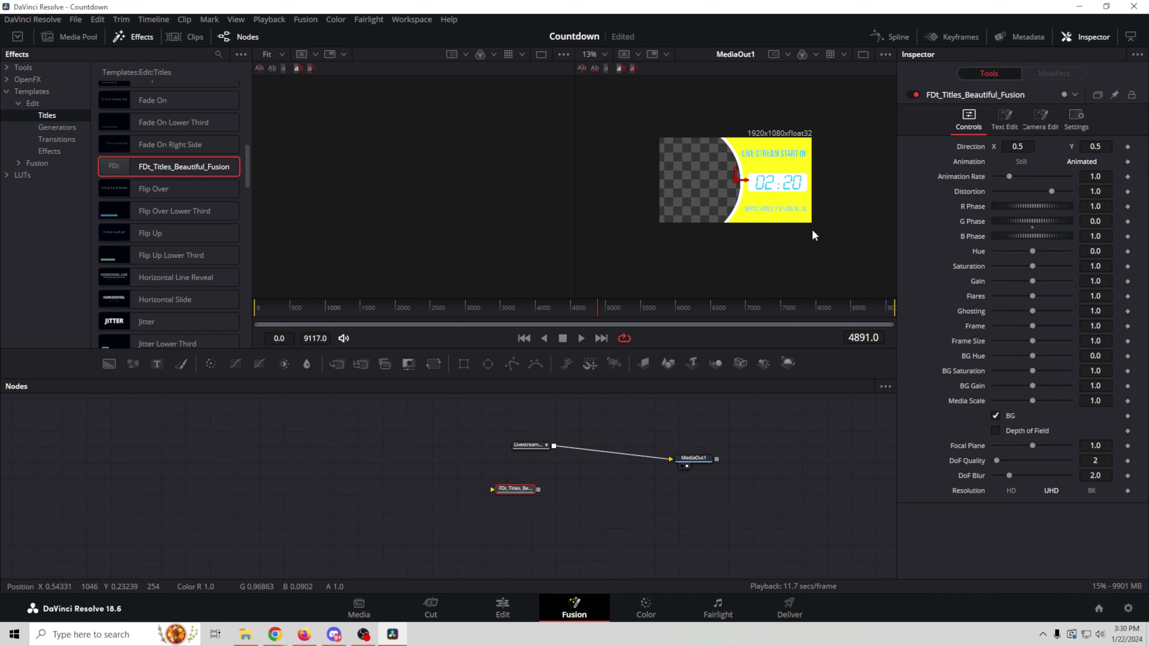
left_click_drag(554, 446, 672, 458)
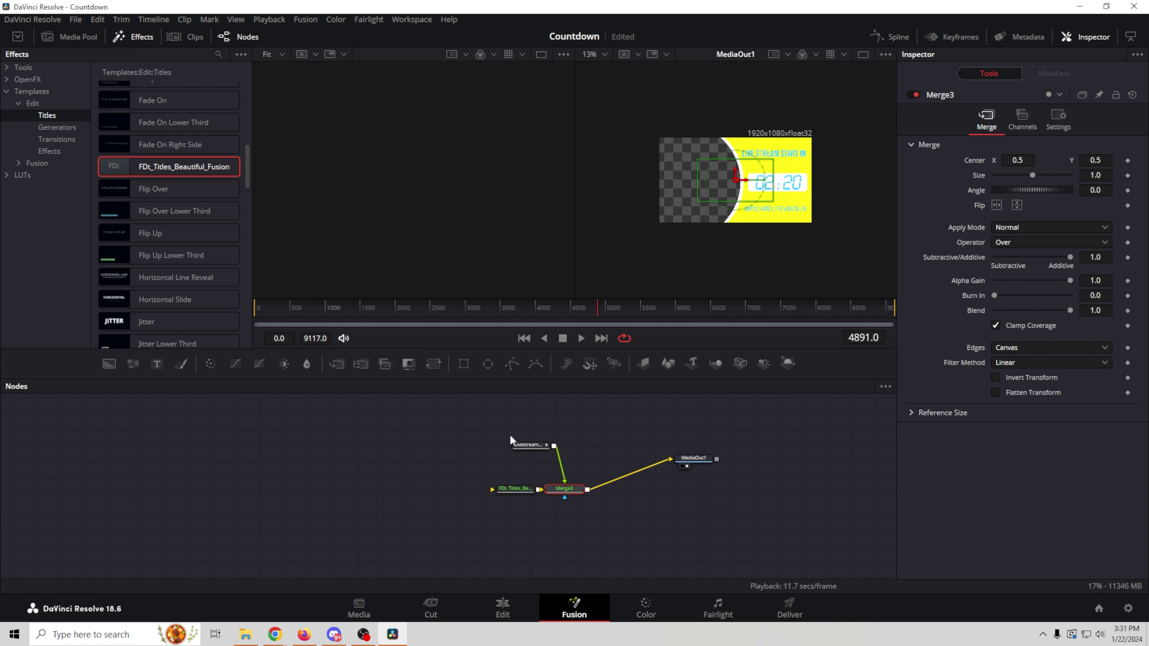
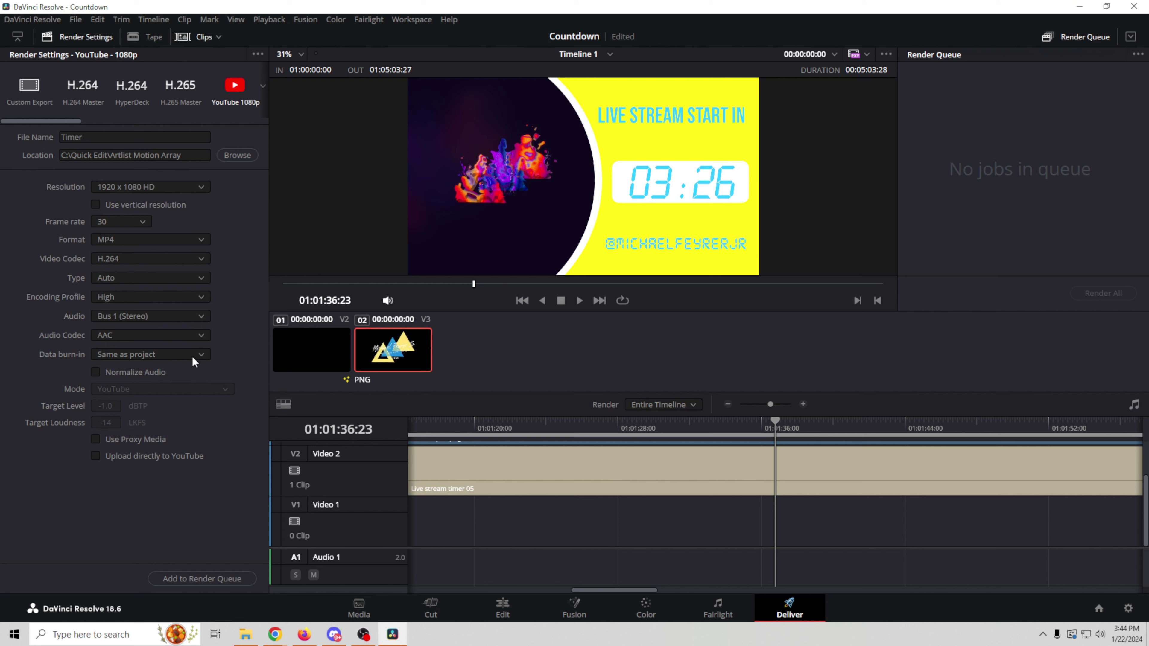
Add the Countdown Timeline 1 job (Timer.mp4) to the render queue and render it
left_click(191, 580)
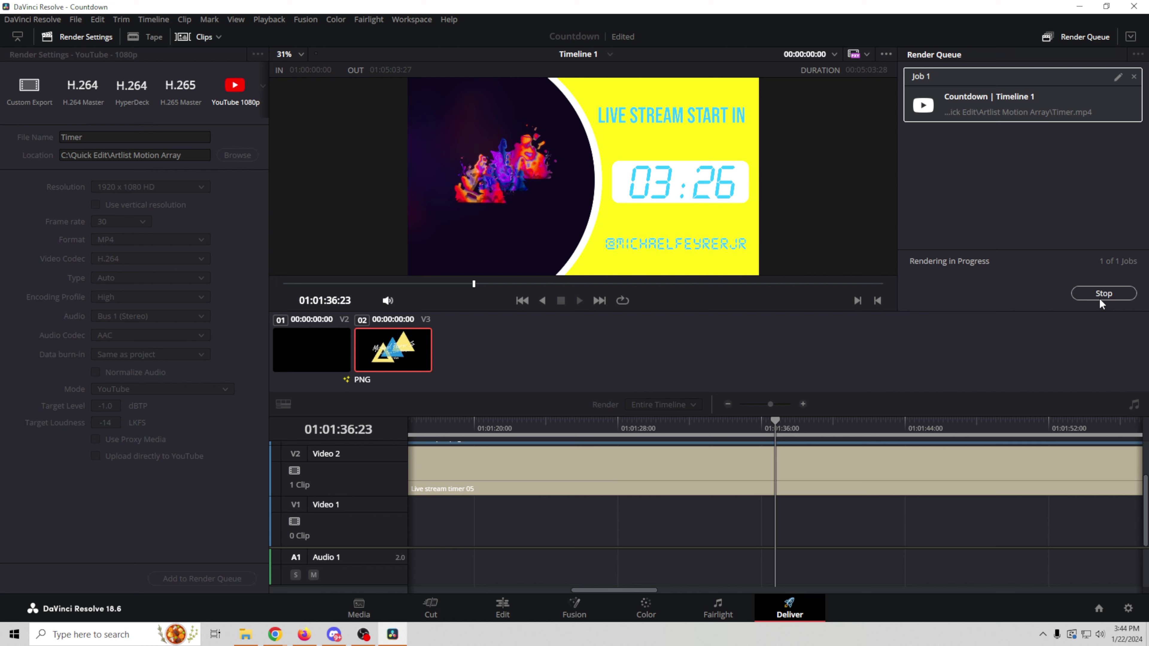
left_click(1108, 293)
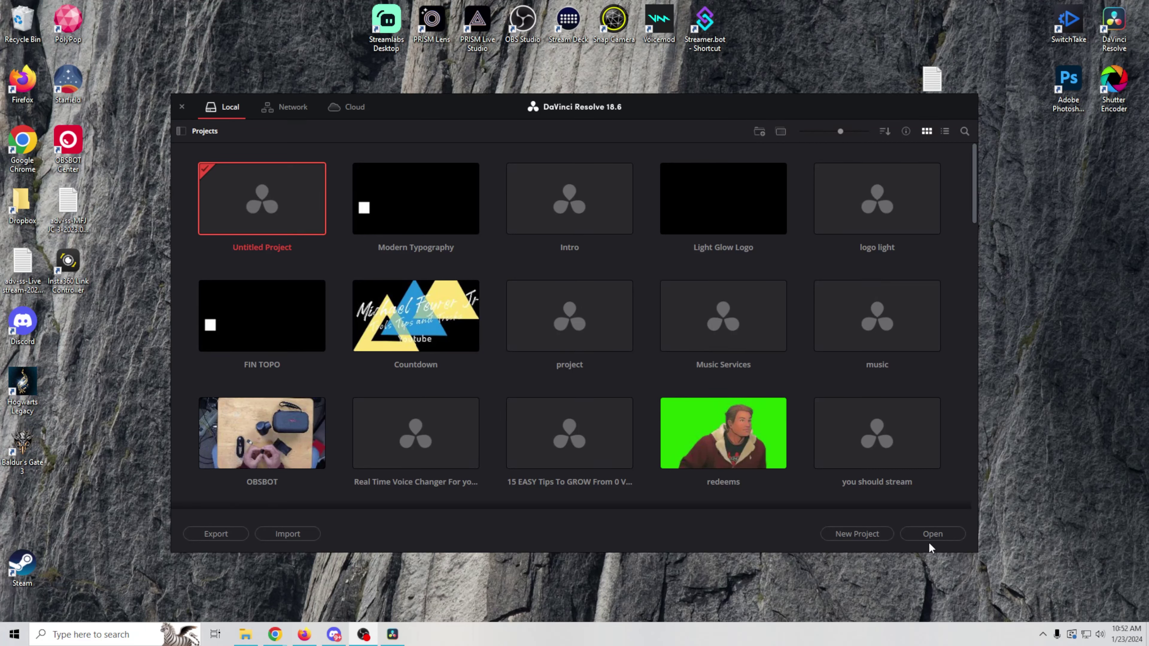
Create a new project named 'starting soon final'
left_click(854, 537)
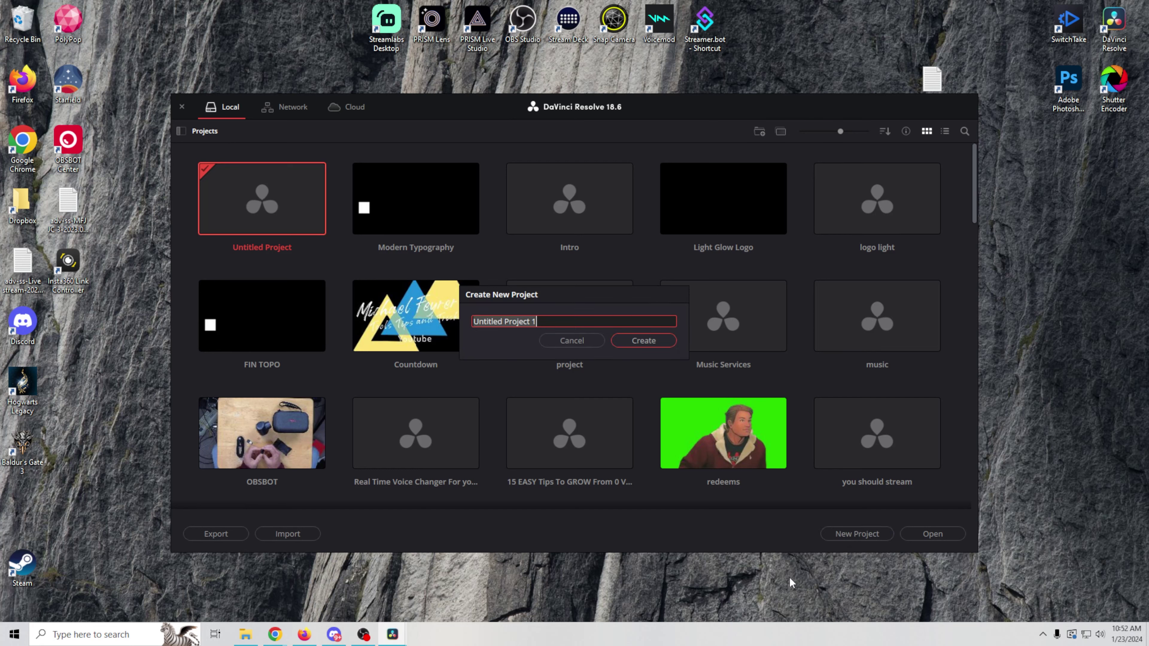
type("starting soon final")
left_click(645, 340)
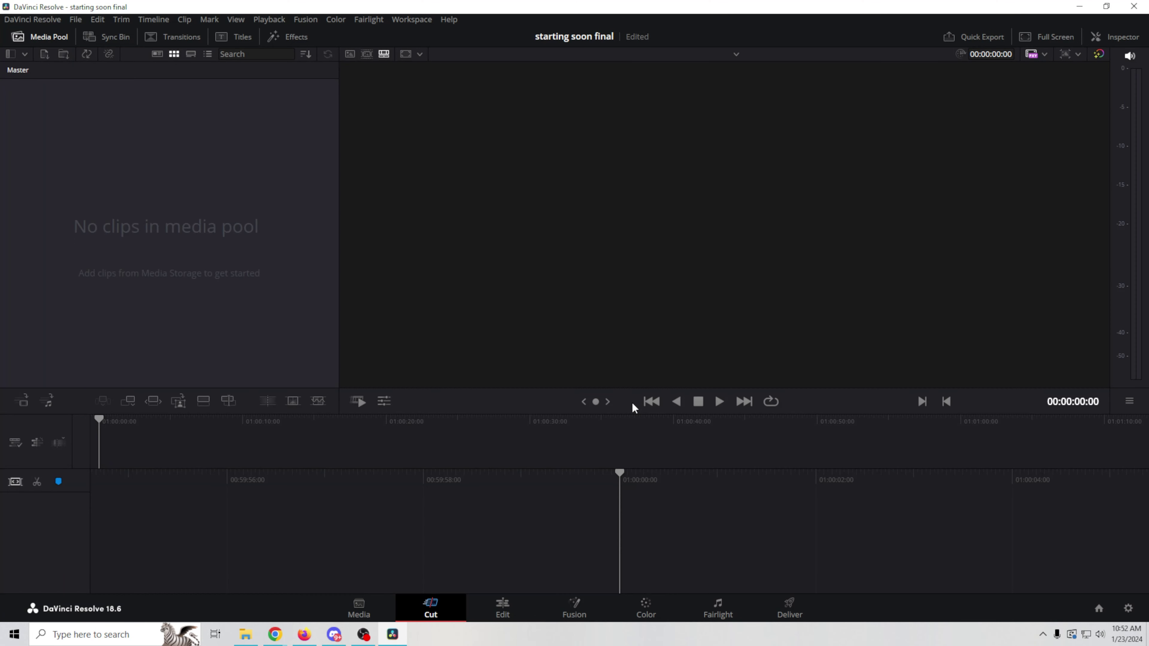
On the Edit page, import the rendered Timer.mp4 from File Explorer into the Media Pool
mouse_move(246, 634)
left_click(502, 608)
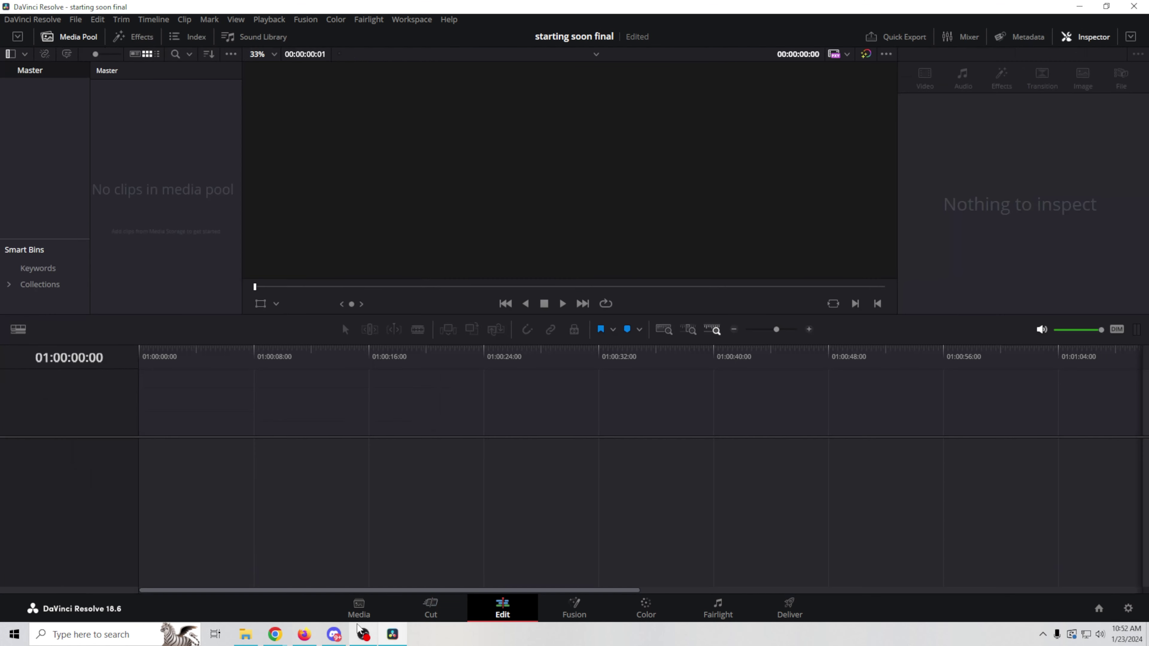
left_click(246, 635)
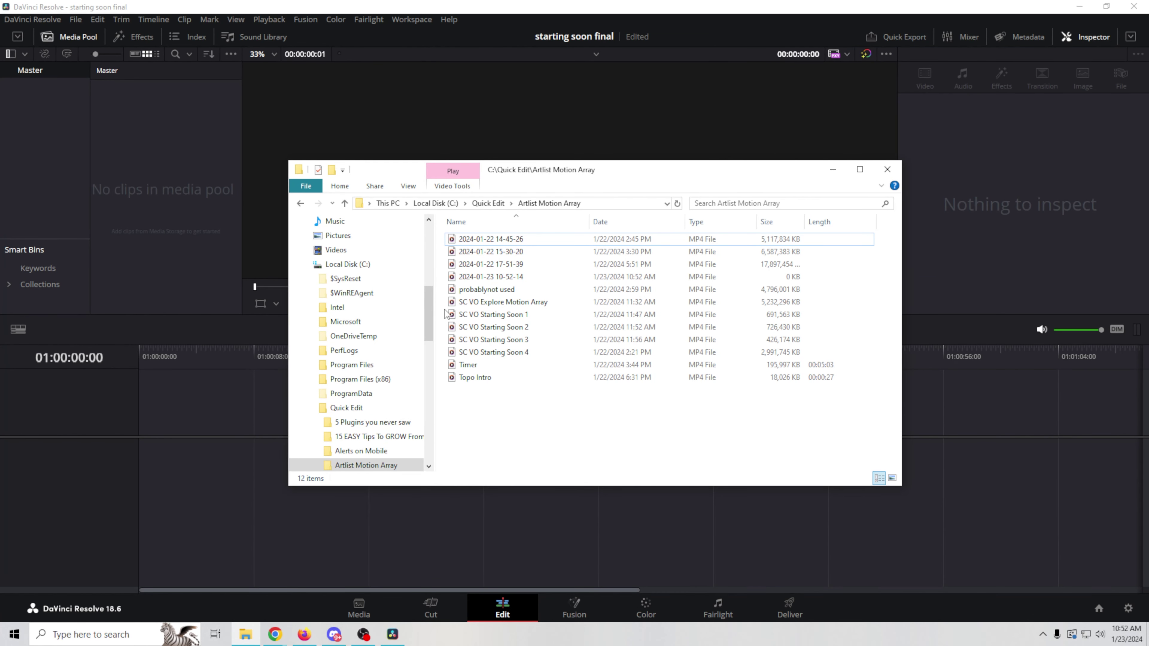
left_click_drag(469, 365, 136, 136)
left_click(677, 372)
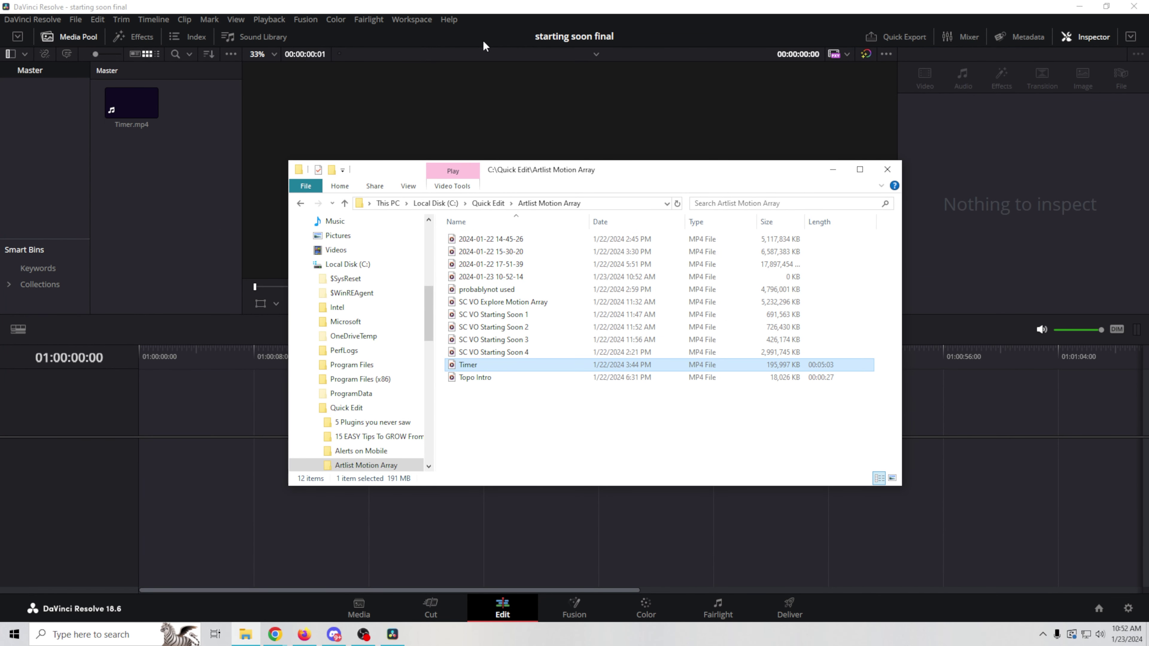
left_click(488, 17)
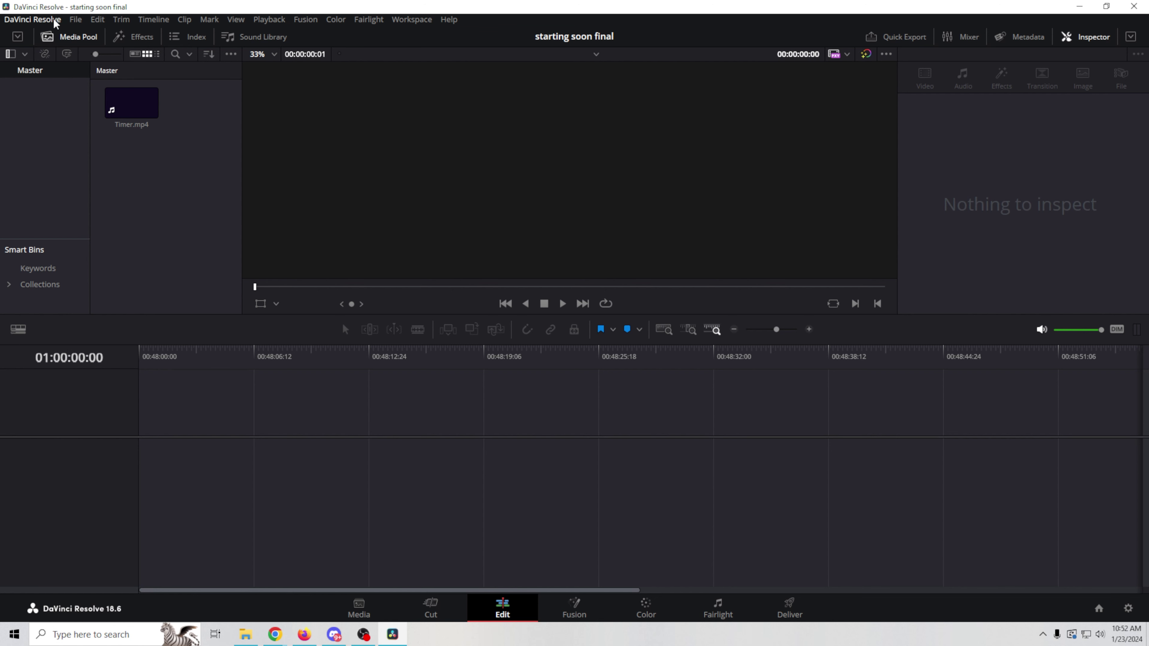
Check Project Settings, cancel without changes, and select the Timer clip in the Media Pool
left_click(81, 21)
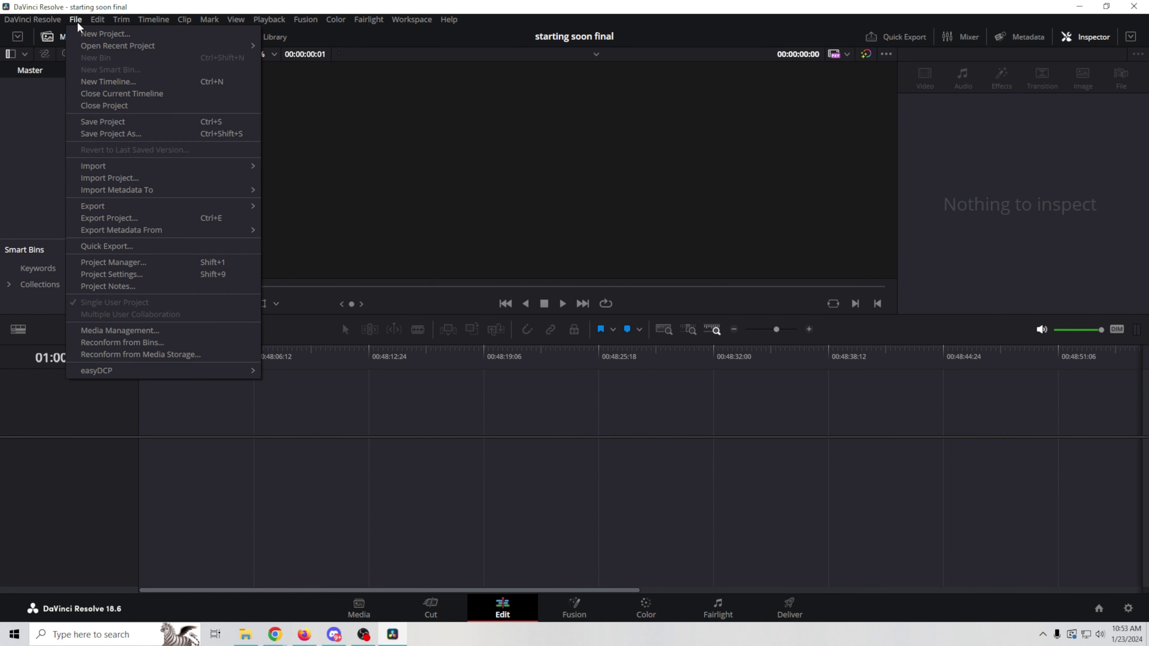
left_click(167, 274)
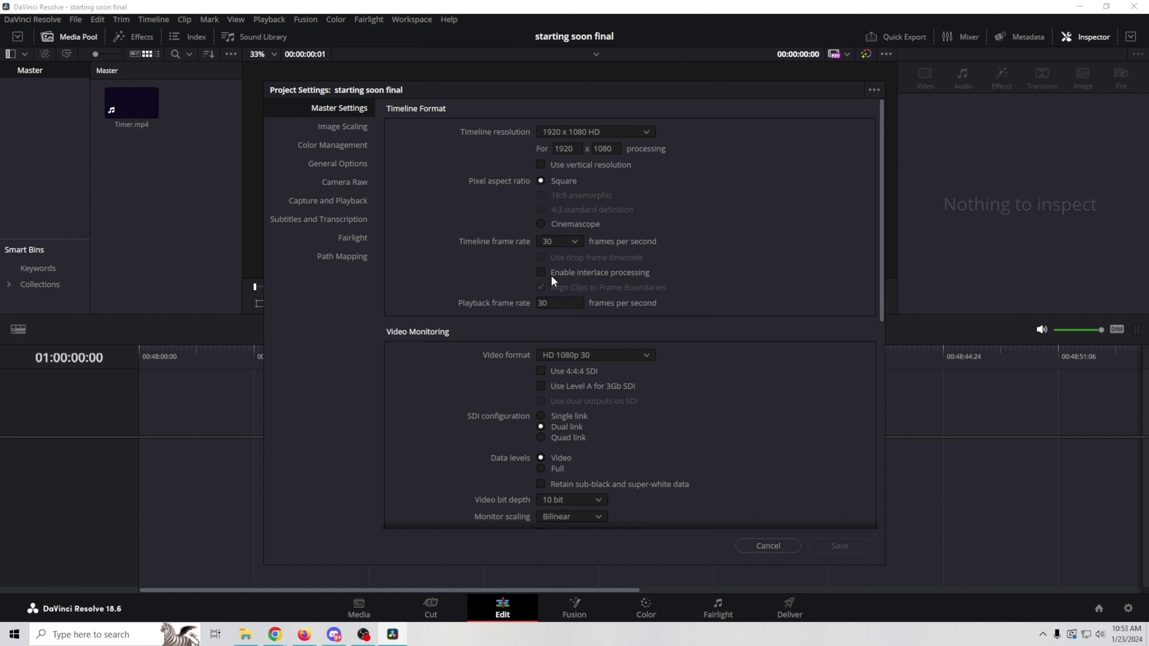
left_click(790, 548)
left_click(131, 102)
Put Timer.mp4 on a new Timeline 1, verify it ends at 0:00, then switch to Artlist in Chrome
left_click_drag(131, 103, 138, 453)
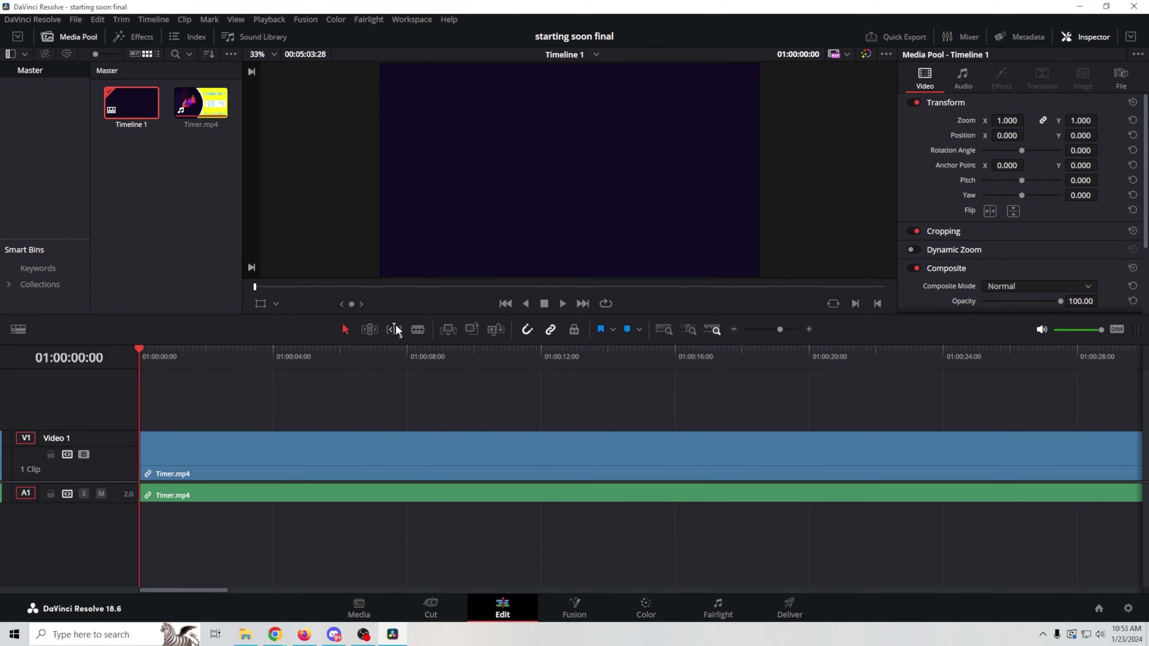
left_click_drag(139, 351, 940, 395)
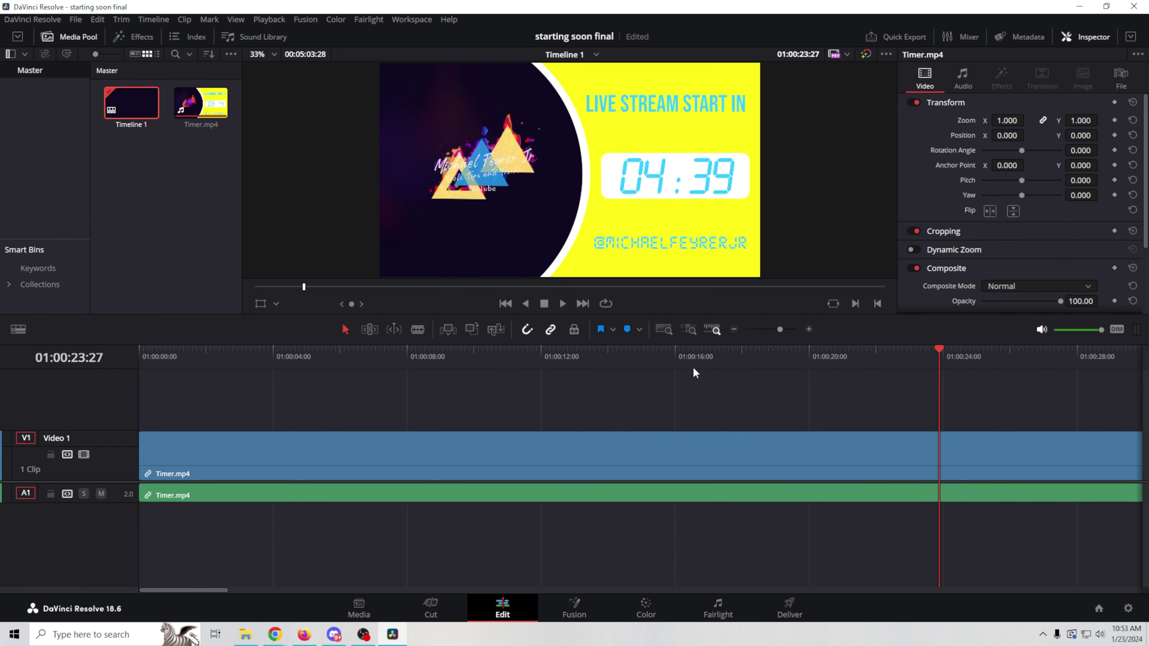
left_click_drag(779, 328, 765, 332)
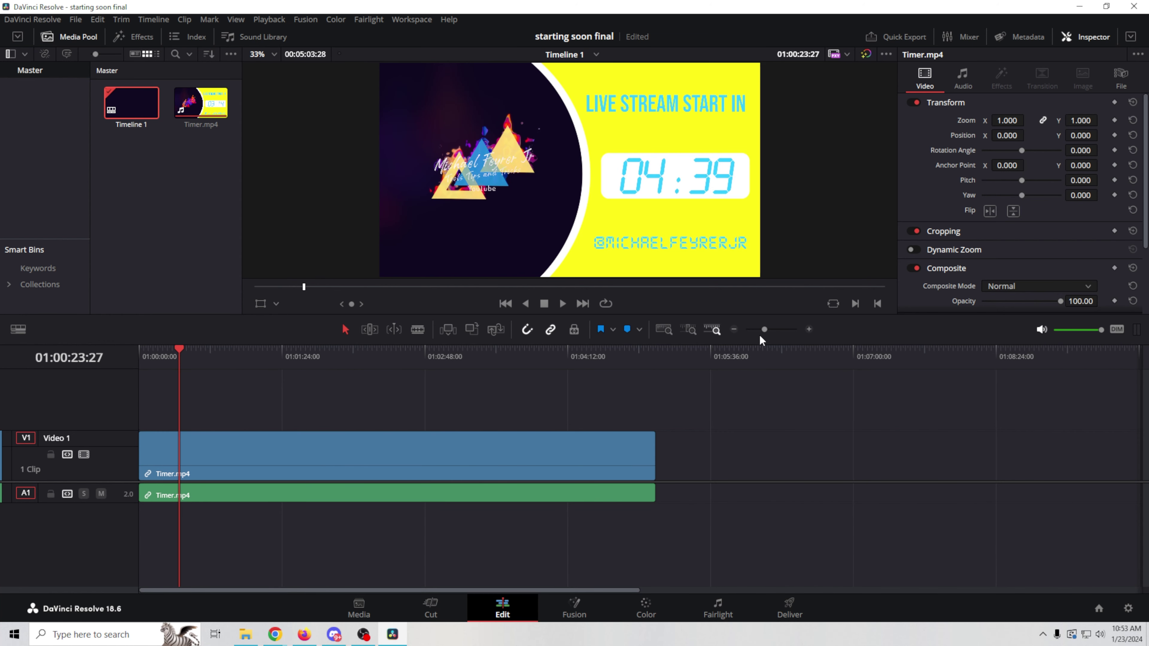
left_click(583, 303)
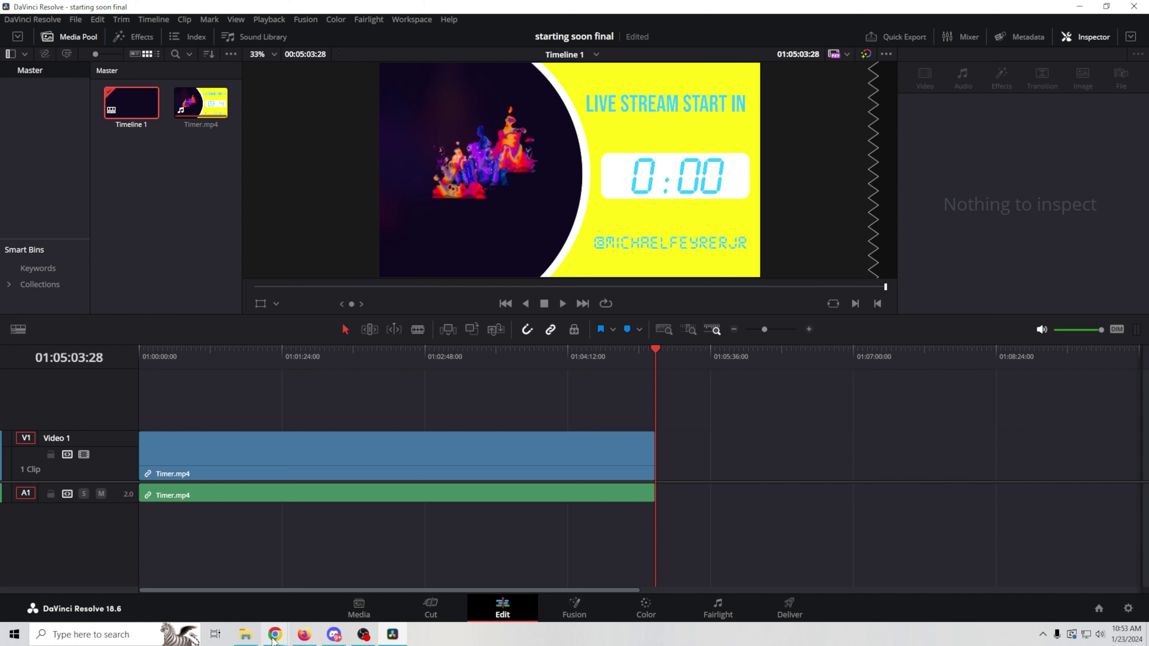
mouse_move(275, 641)
left_click(339, 579)
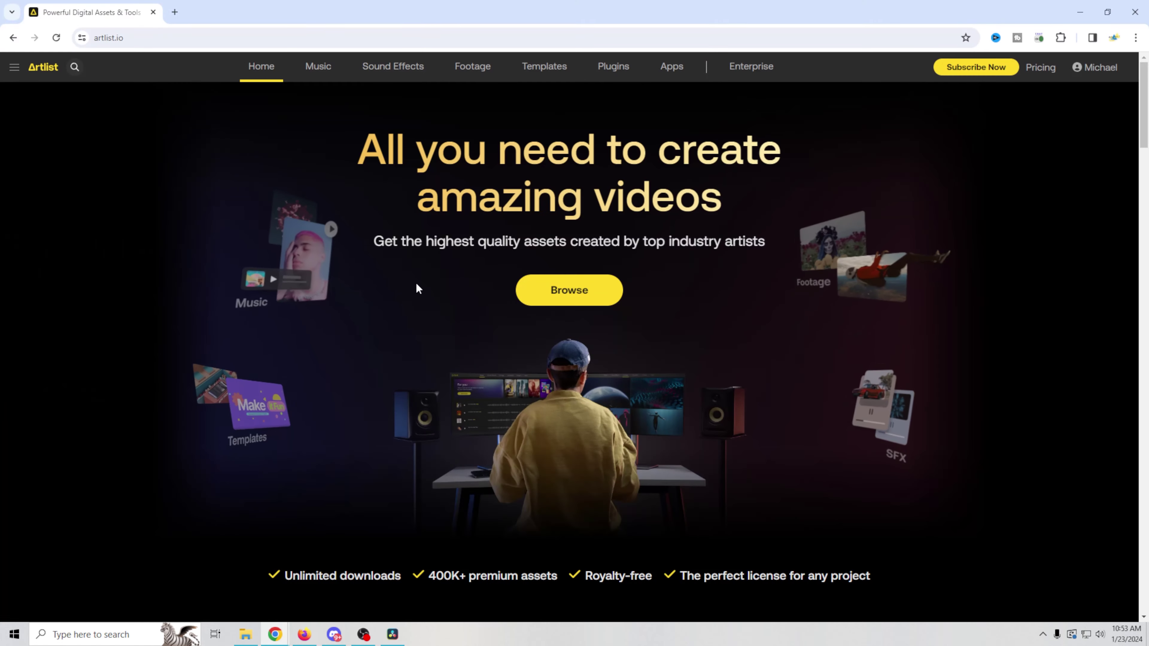
Go to Artlist's Music page, scroll through the royalty-free tracks, and open the music search
left_click(317, 68)
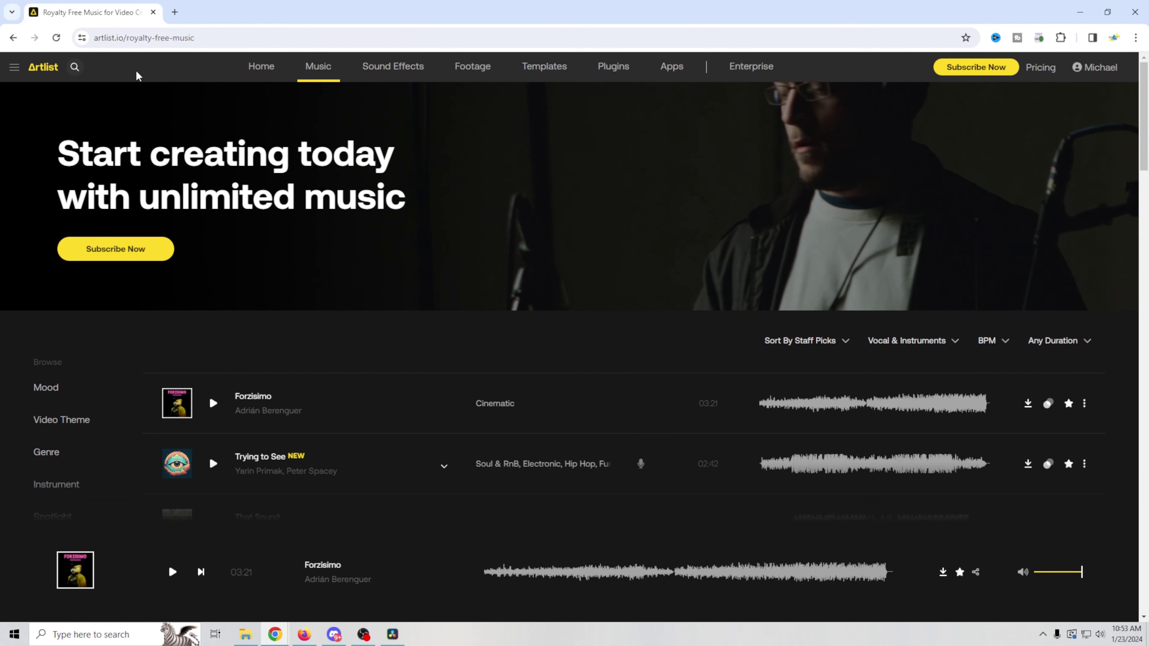
scroll(412, 372, "down", 3)
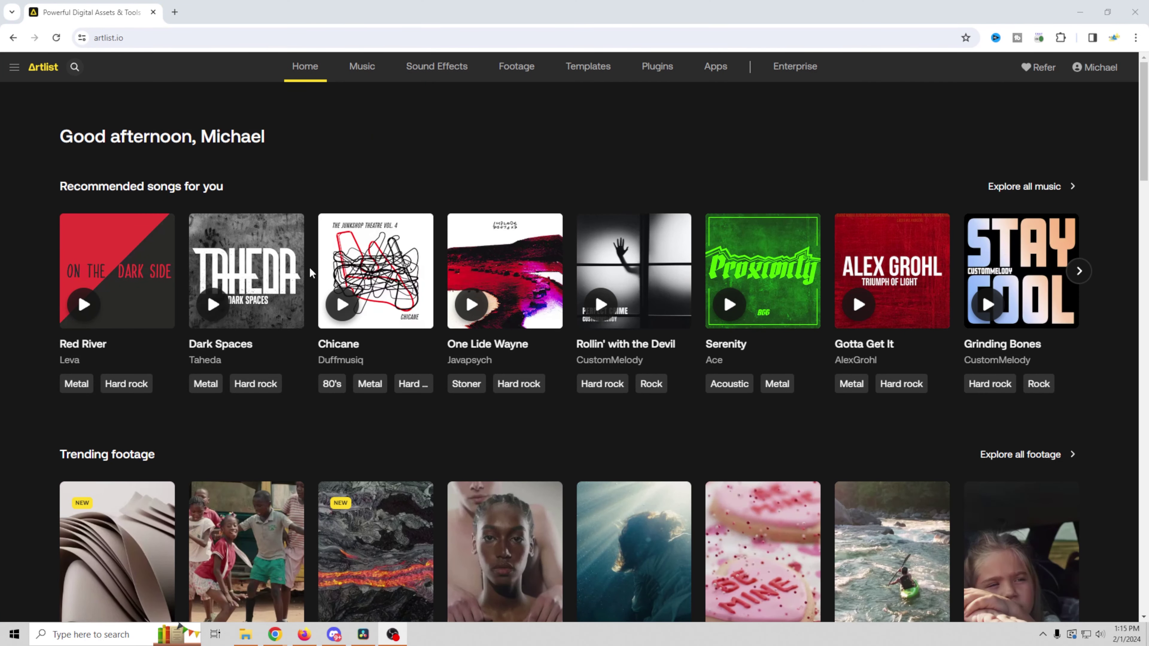
left_click(356, 74)
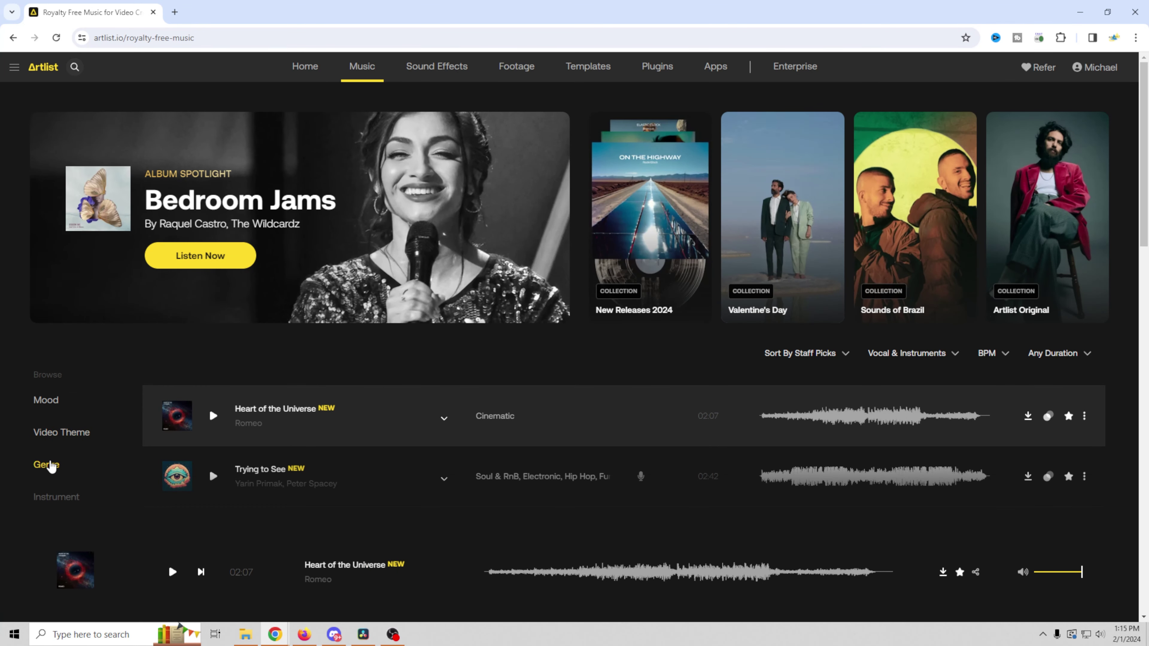
scroll(50, 468, "down", 4)
scroll(56, 437, "up", 4)
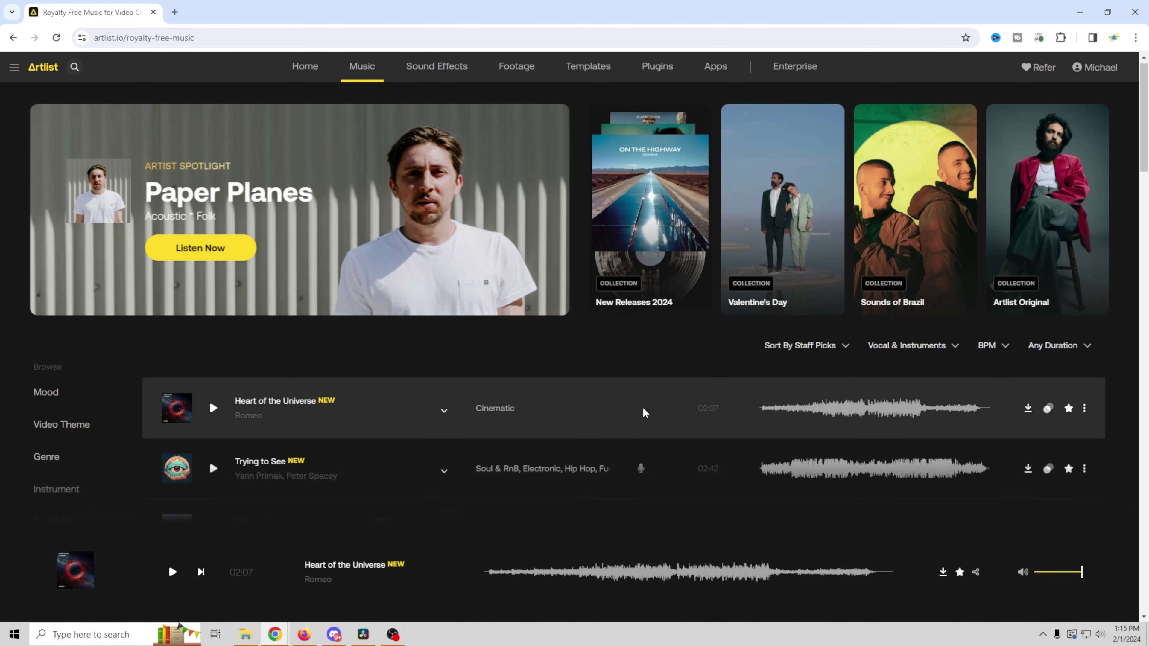
scroll(646, 413, "down", 4)
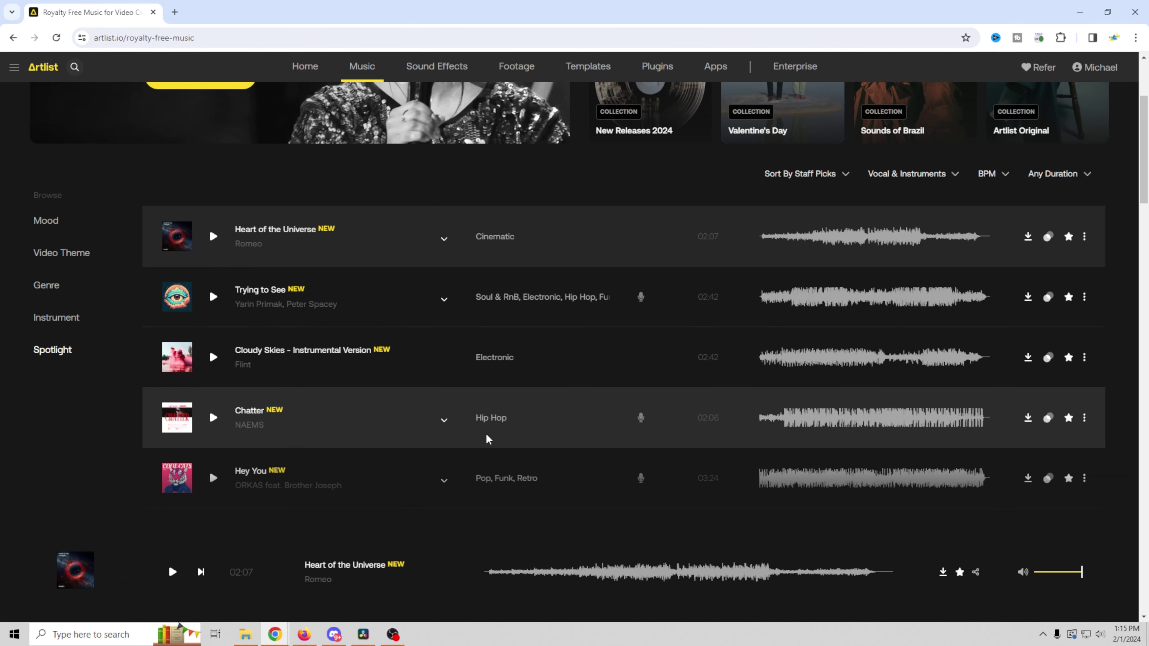
scroll(489, 439, "down", 2)
scroll(488, 439, "down", 5)
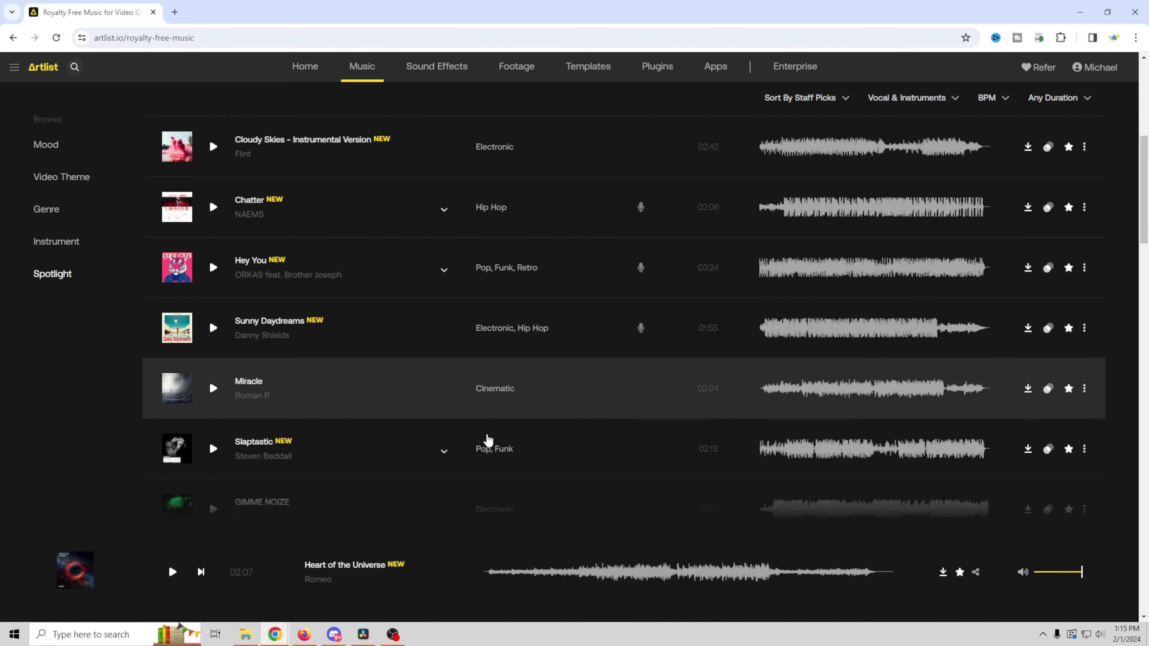
scroll(489, 437, "down", 6)
scroll(489, 434, "up", 6)
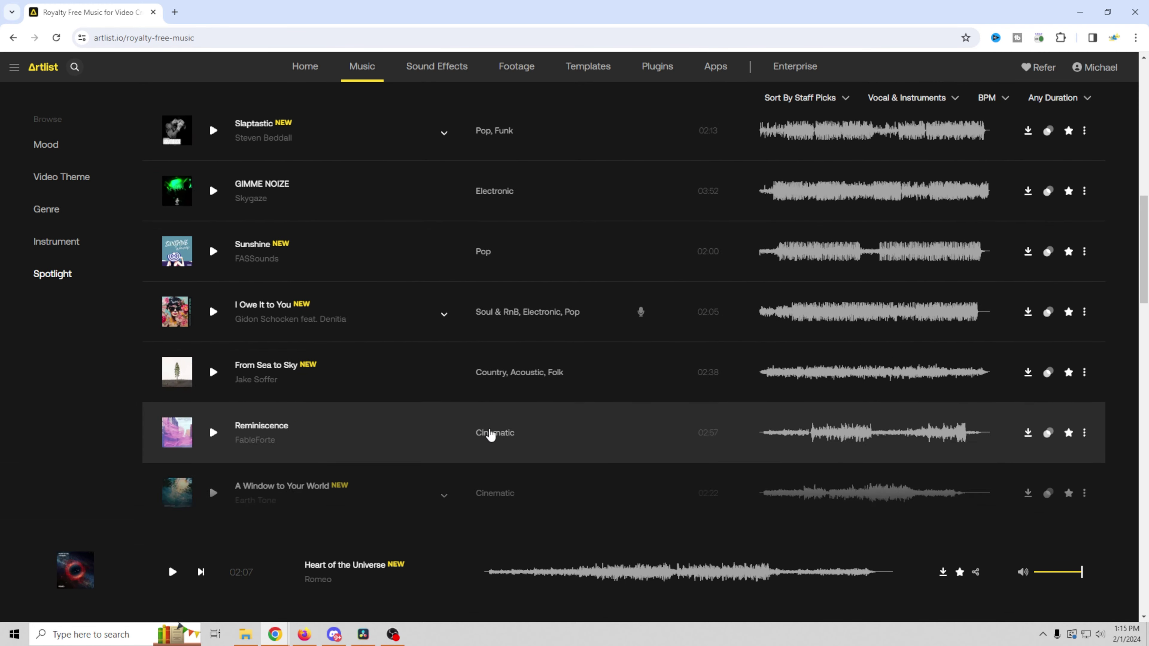
scroll(489, 419, "up", 10)
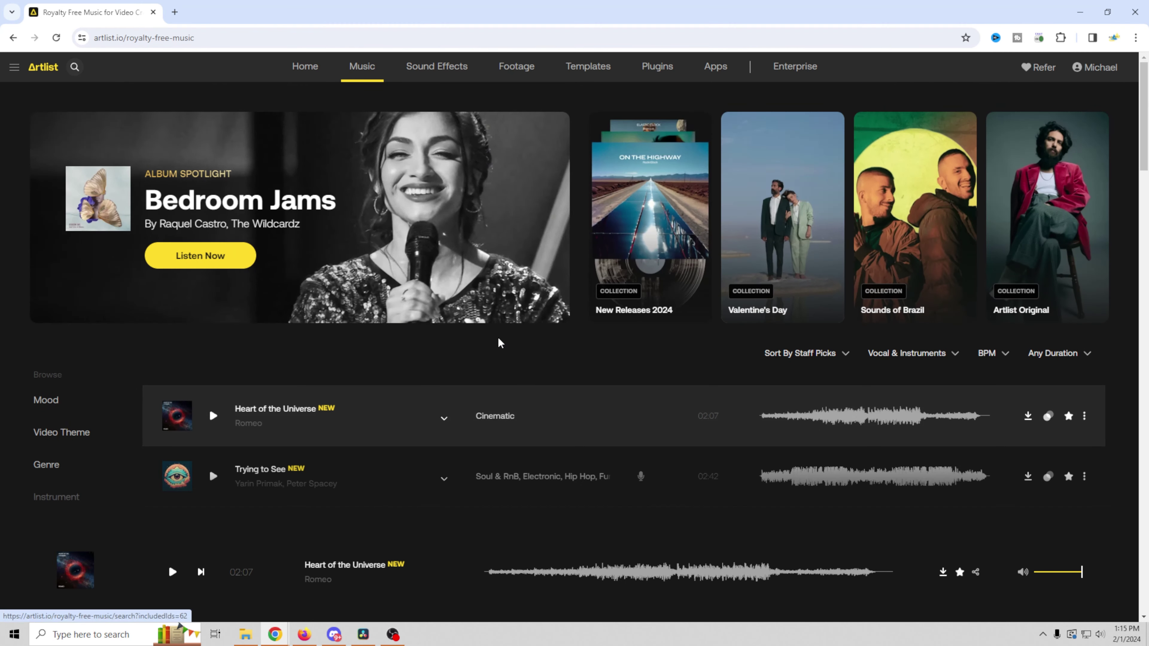
left_click(75, 67)
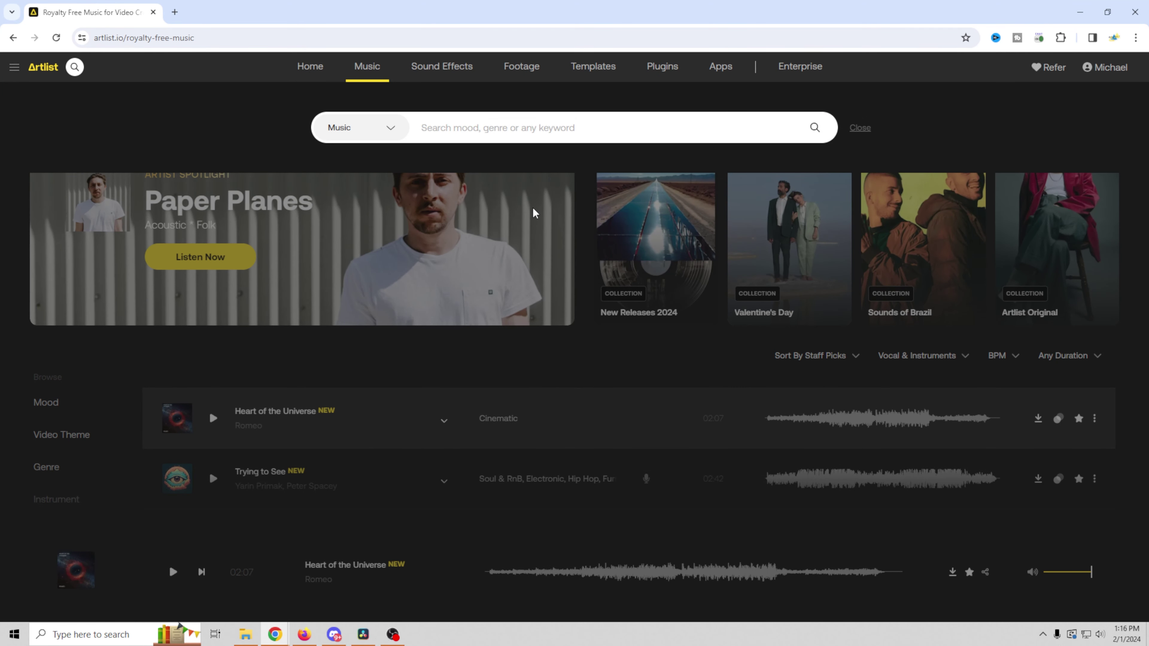
Search the music library for 'Metal', browse results, then add 'dark' as a second keyword
type("Metal")
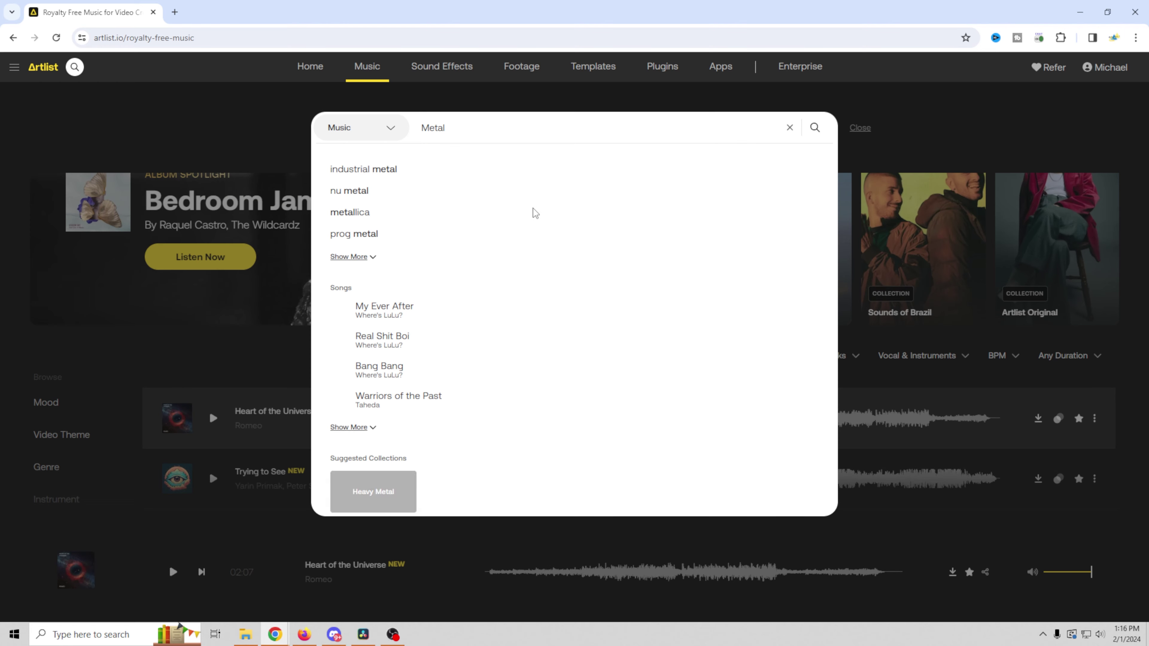
key("Return")
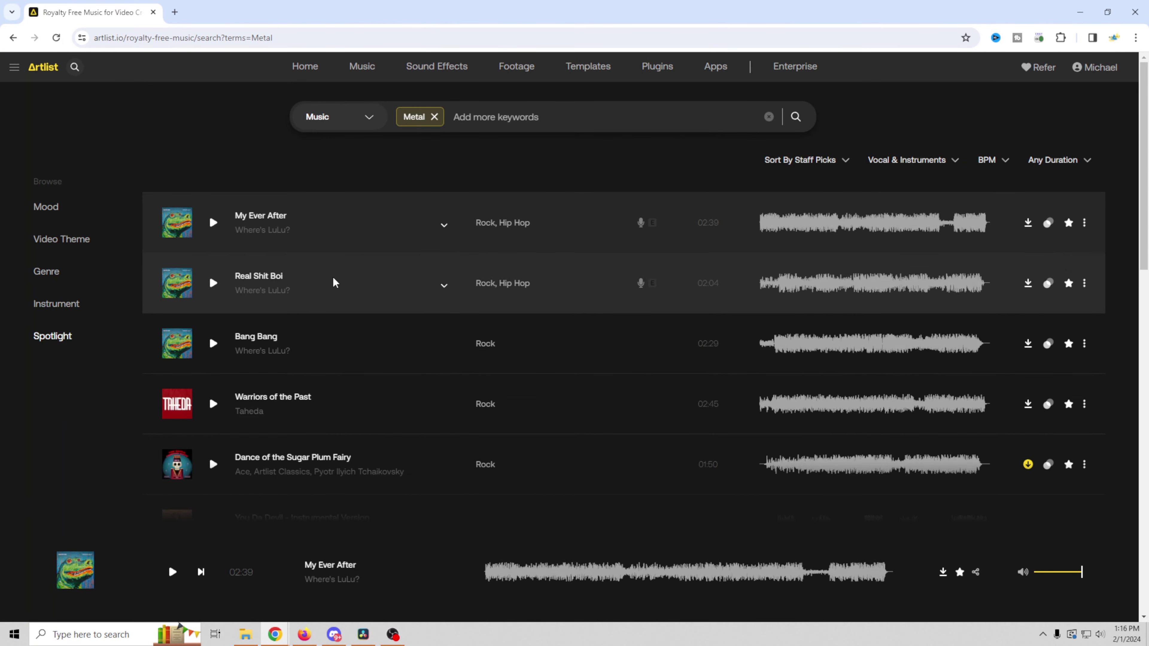
scroll(387, 288, "down", 4)
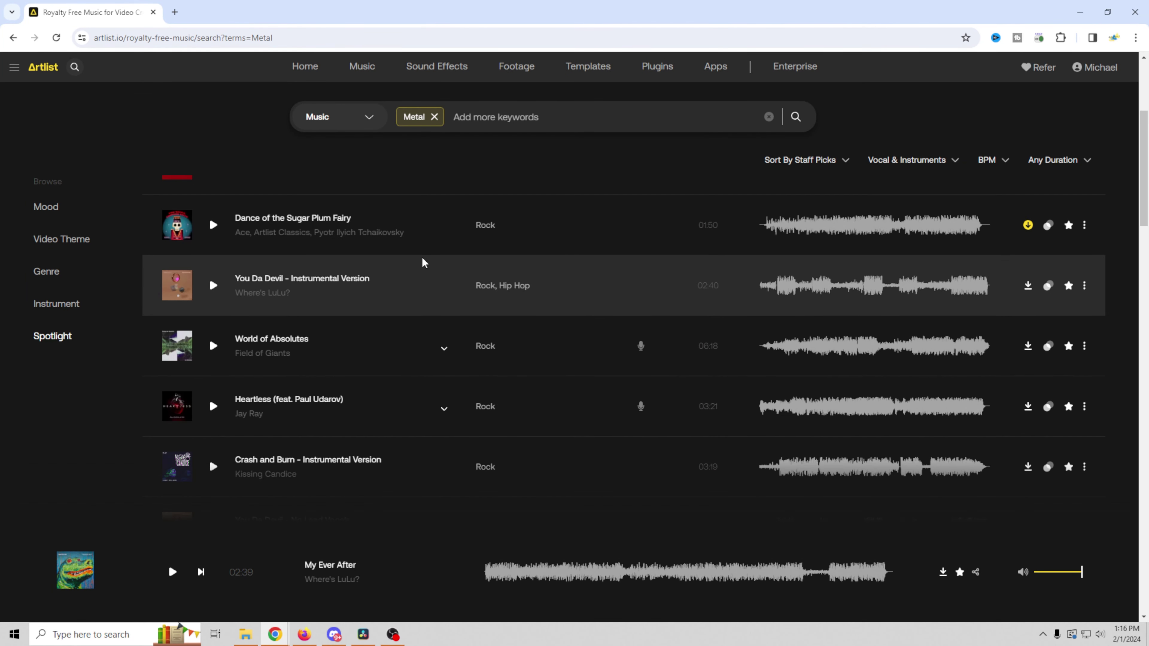
scroll(423, 260, "down", 1)
scroll(450, 325, "down", 2)
scroll(425, 392, "down", 3)
scroll(425, 392, "down", 3)
scroll(419, 353, "up", 10)
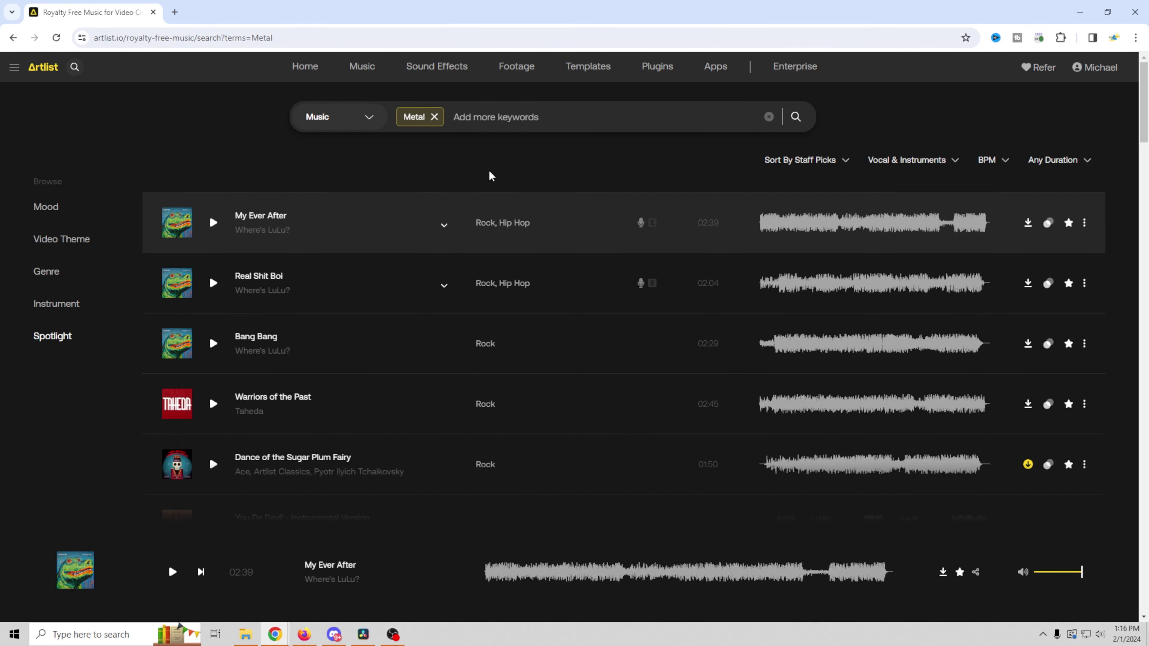
type("mood")
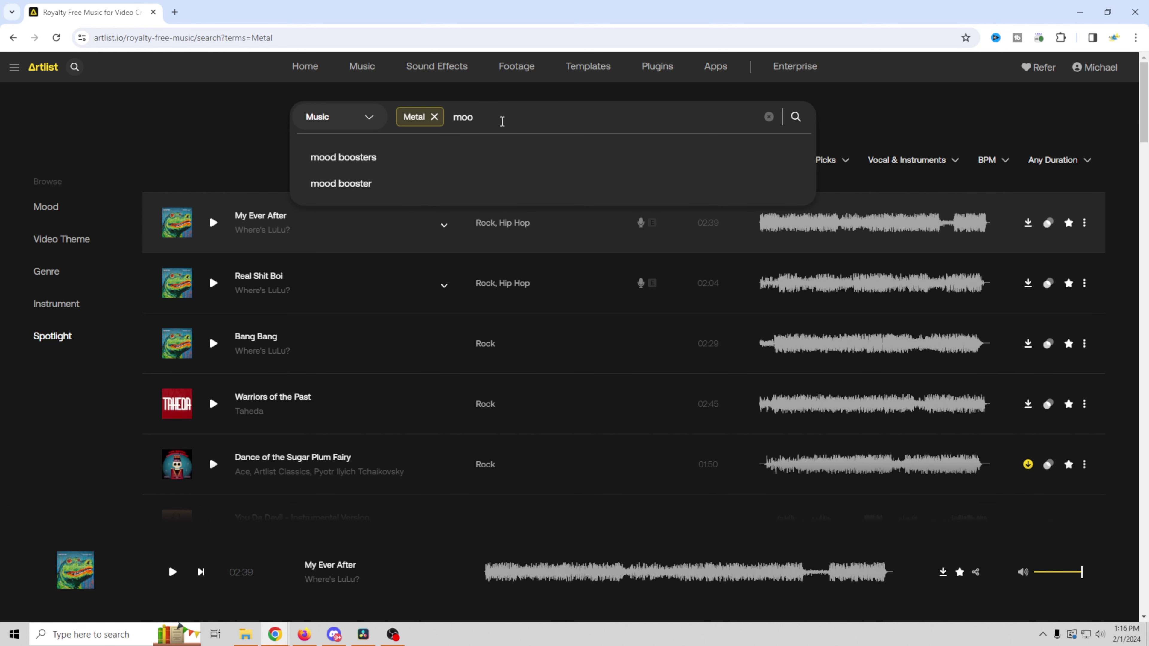
key("BackSpace")
key("BackSpace")
key("BackSpace")
type("dark")
key("Return")
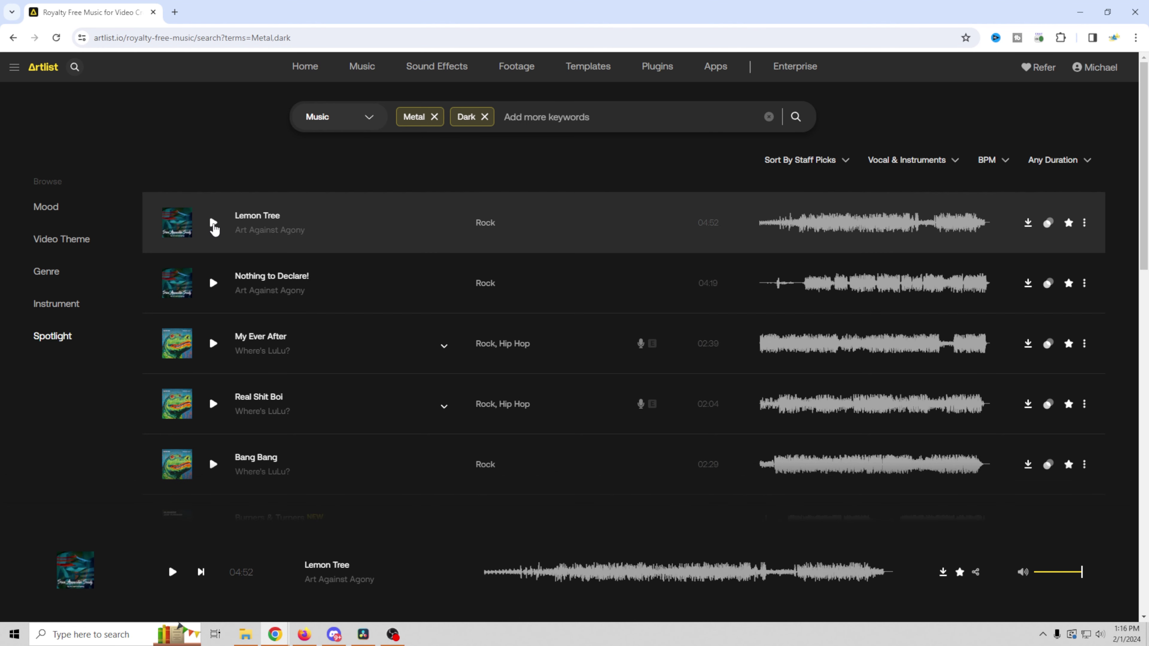
Preview and pause My Ever After, then open the track-duration filter
left_click(213, 344)
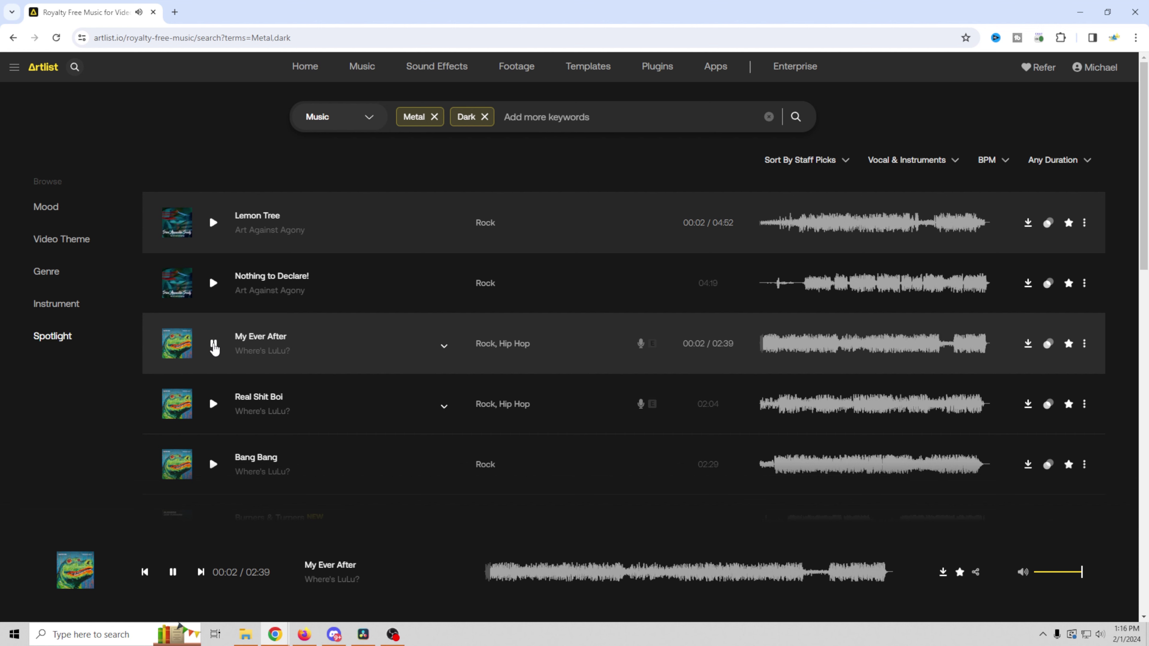
left_click(214, 346)
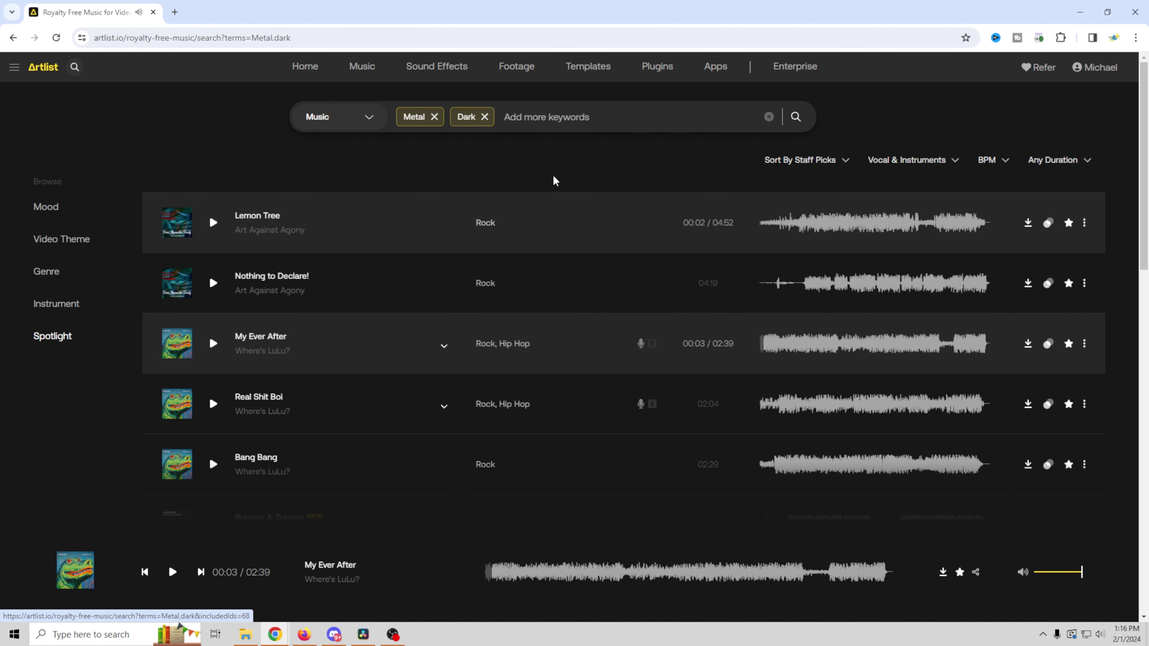
left_click(1085, 161)
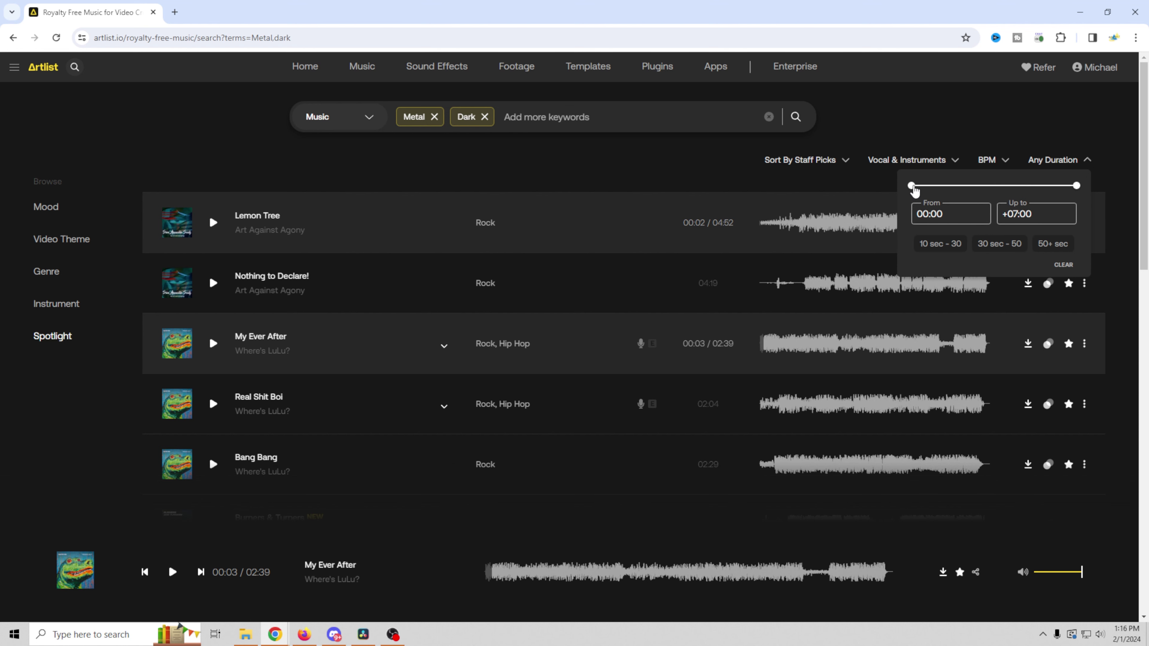
Set the duration filter from 02:29 to 03:00 and browse the filtered tracks
left_click_drag(912, 190, 971, 194)
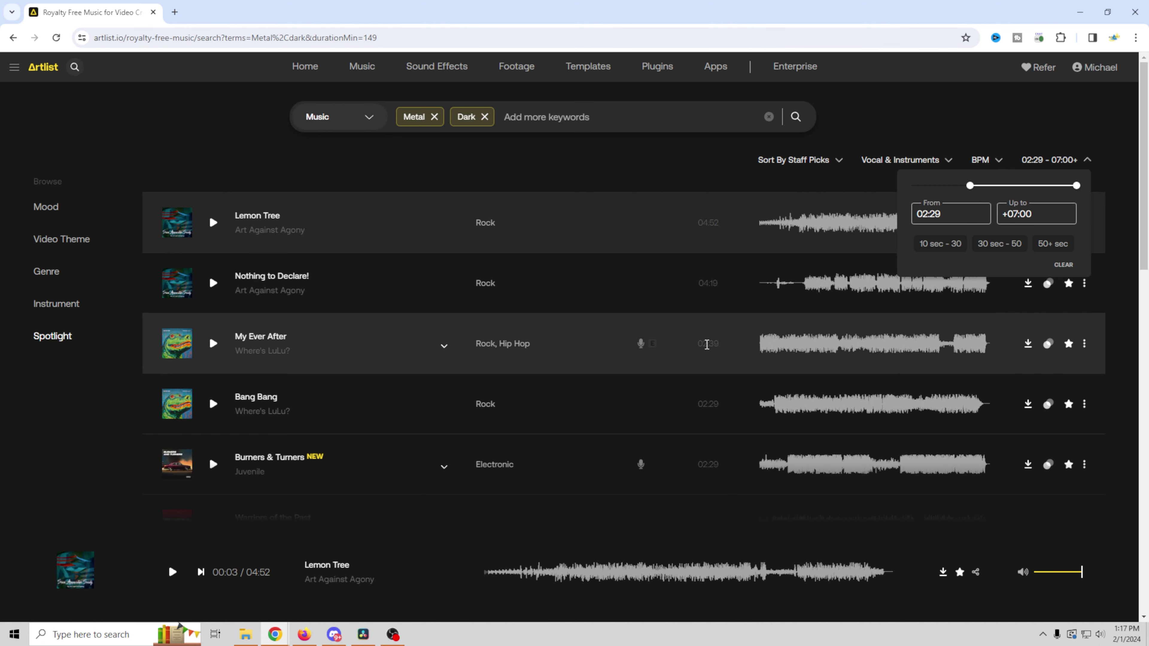
scroll(706, 444, "down", 1)
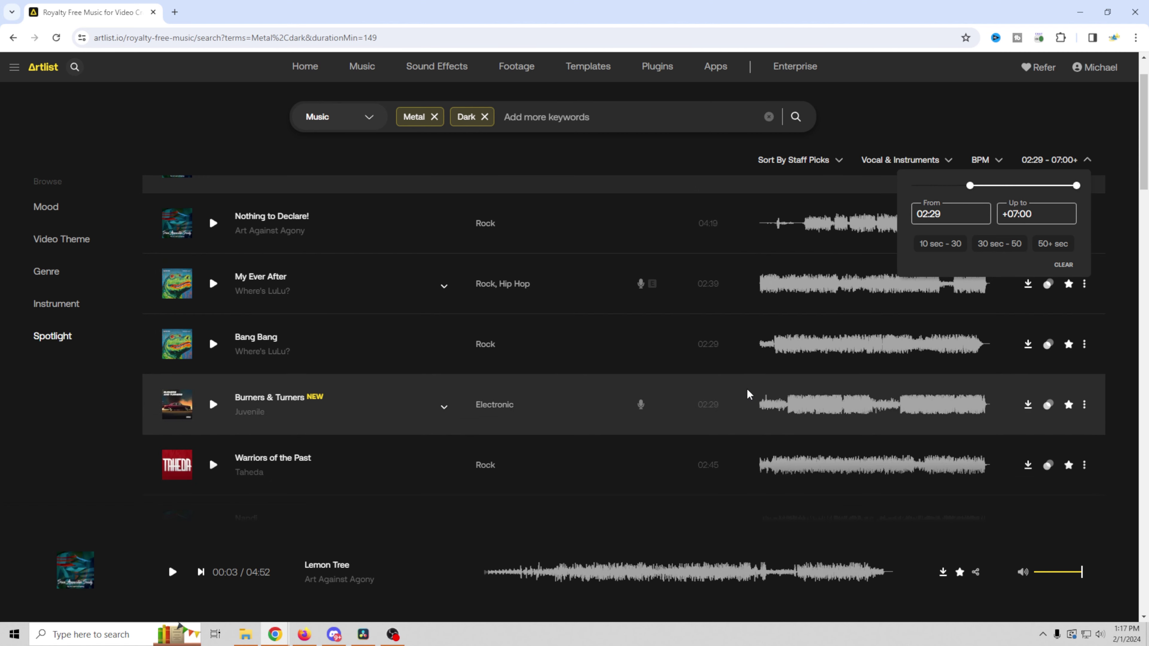
left_click_drag(1075, 190, 980, 203)
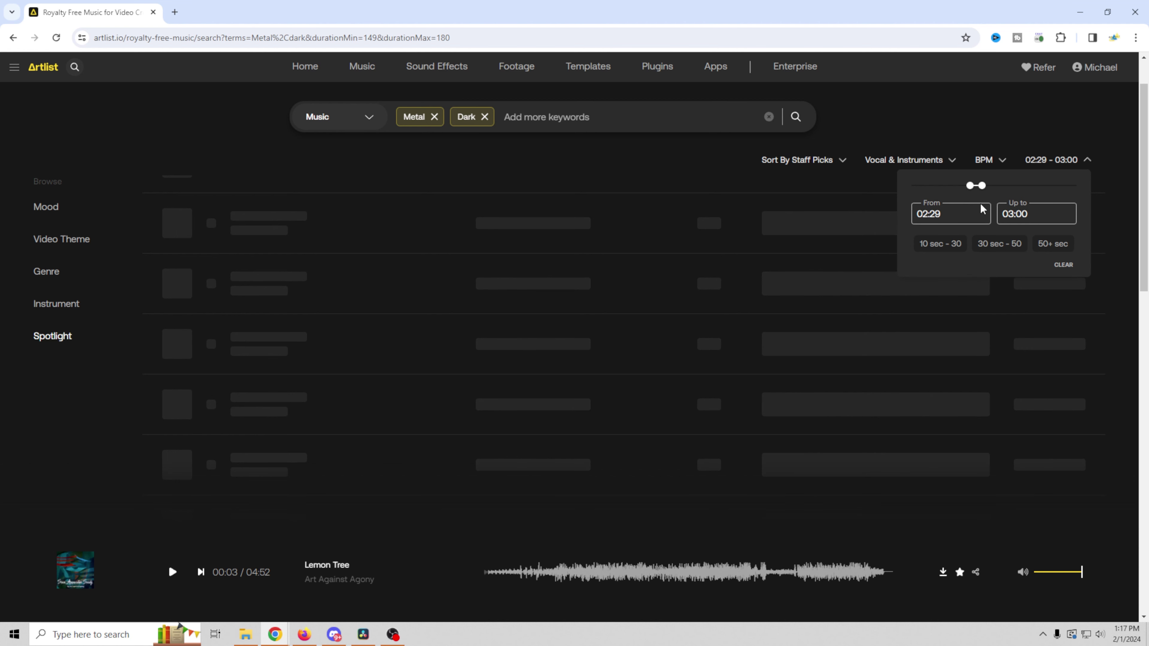
scroll(625, 310, "up", 1)
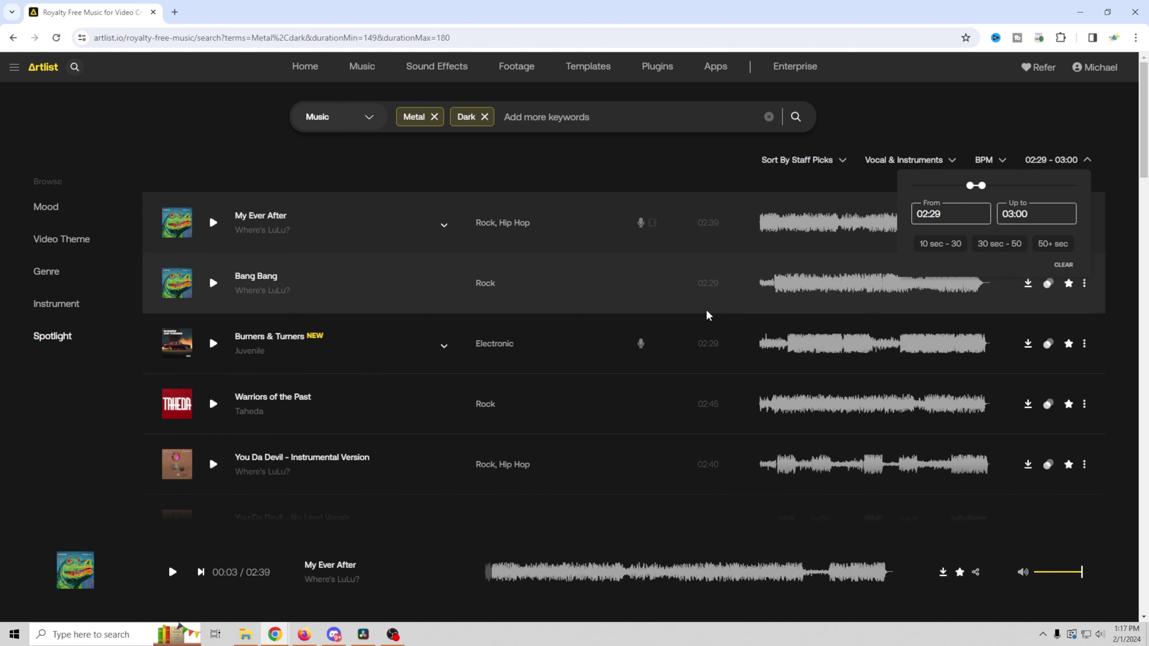
scroll(709, 315, "down", 2)
scroll(708, 316, "down", 10)
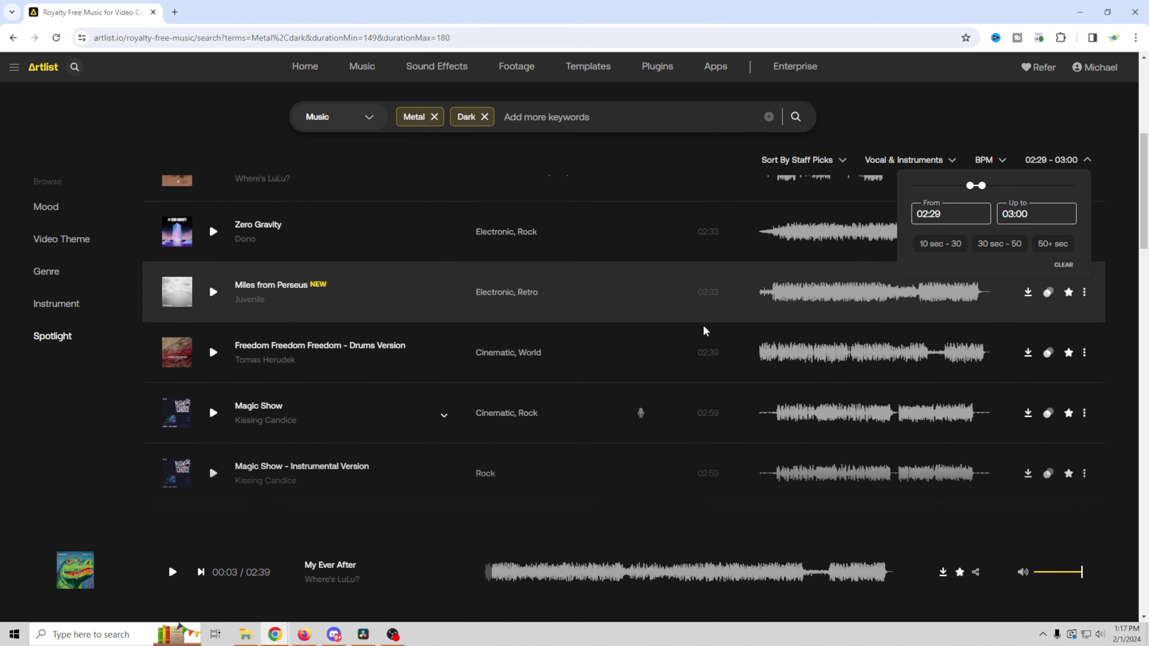
scroll(705, 332, "down", 13)
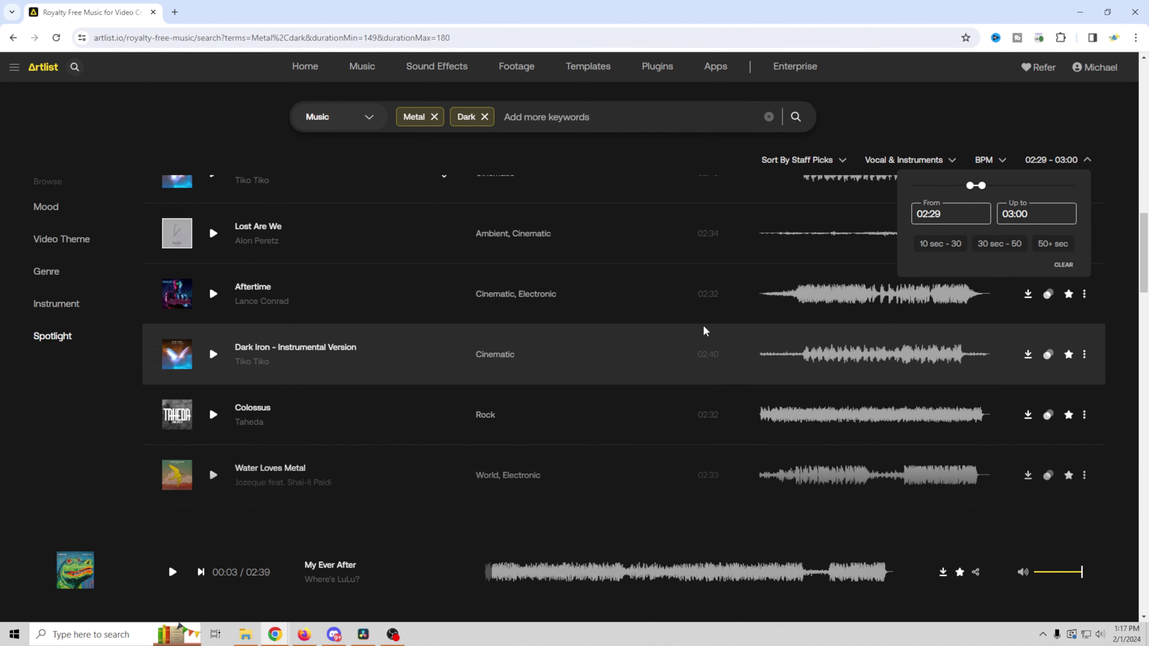
scroll(705, 331, "down", 12)
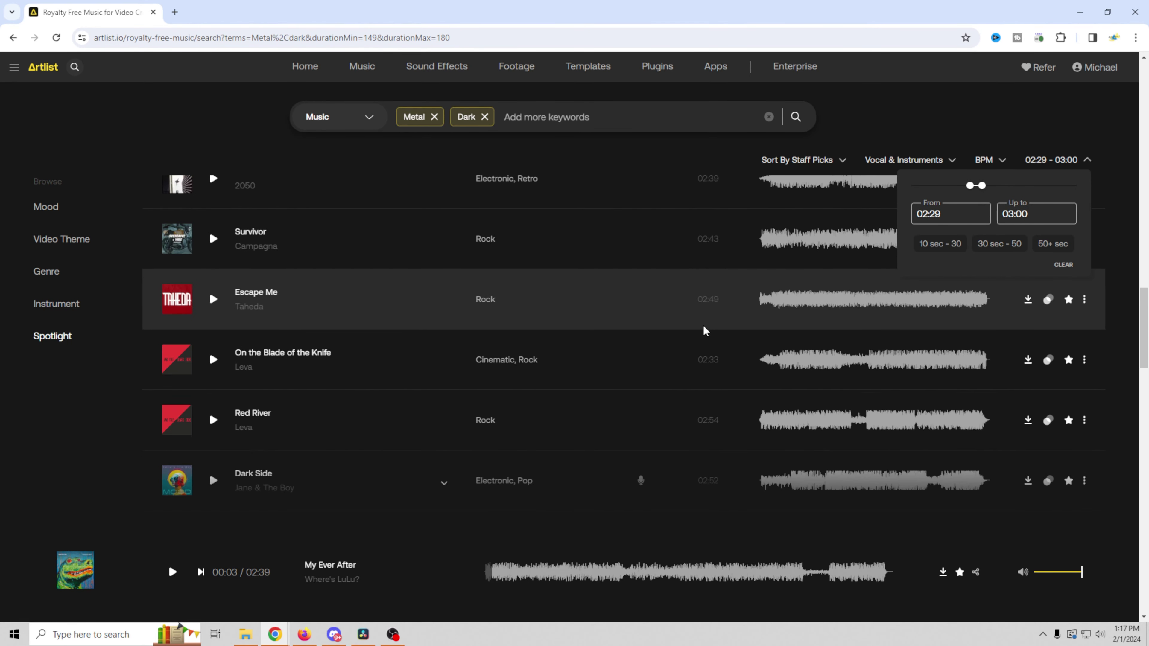
scroll(705, 332, "down", 1)
scroll(704, 325, "up", 10)
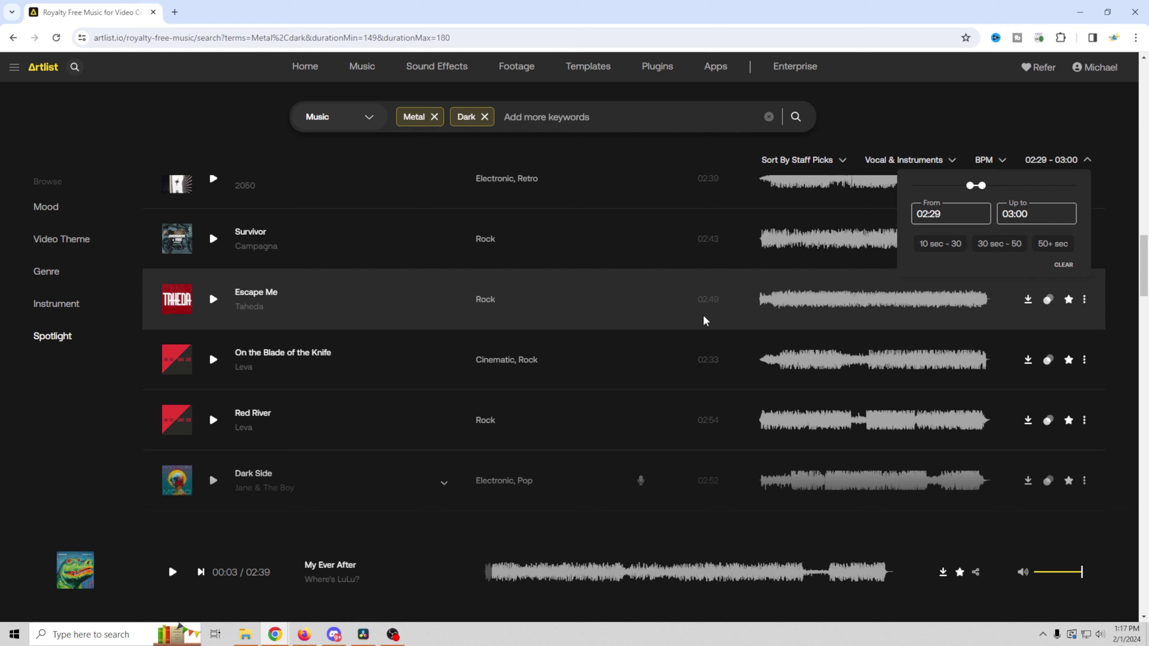
scroll(704, 321, "up", 3)
scroll(704, 321, "down", 10)
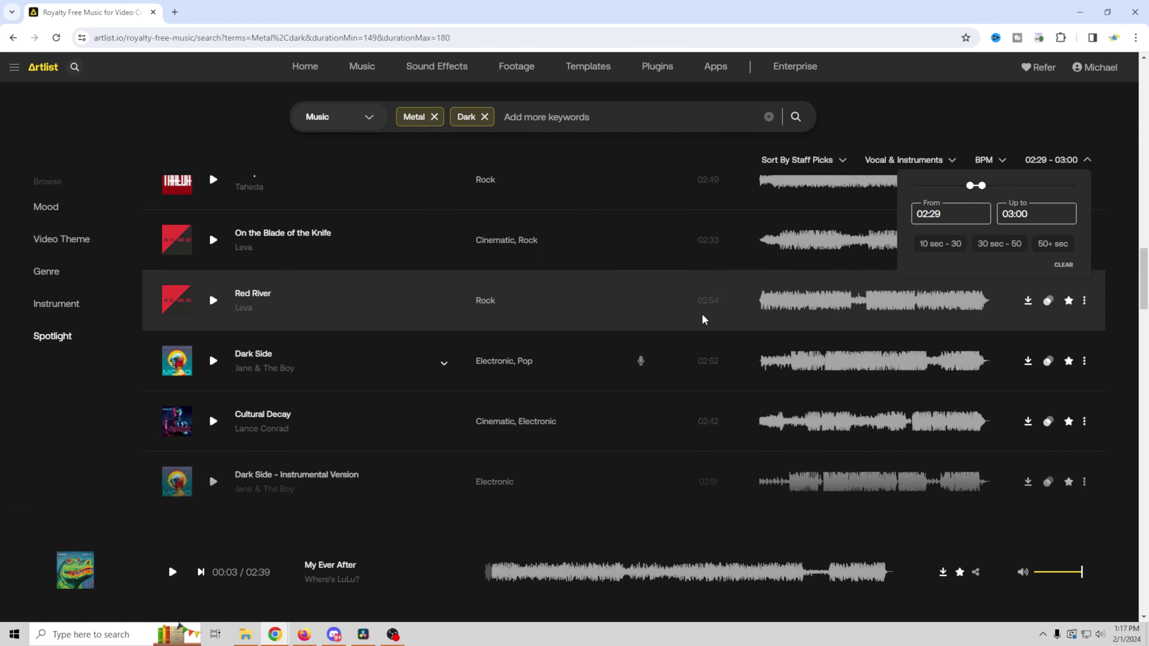
scroll(704, 320, "down", 5)
scroll(703, 318, "up", 9)
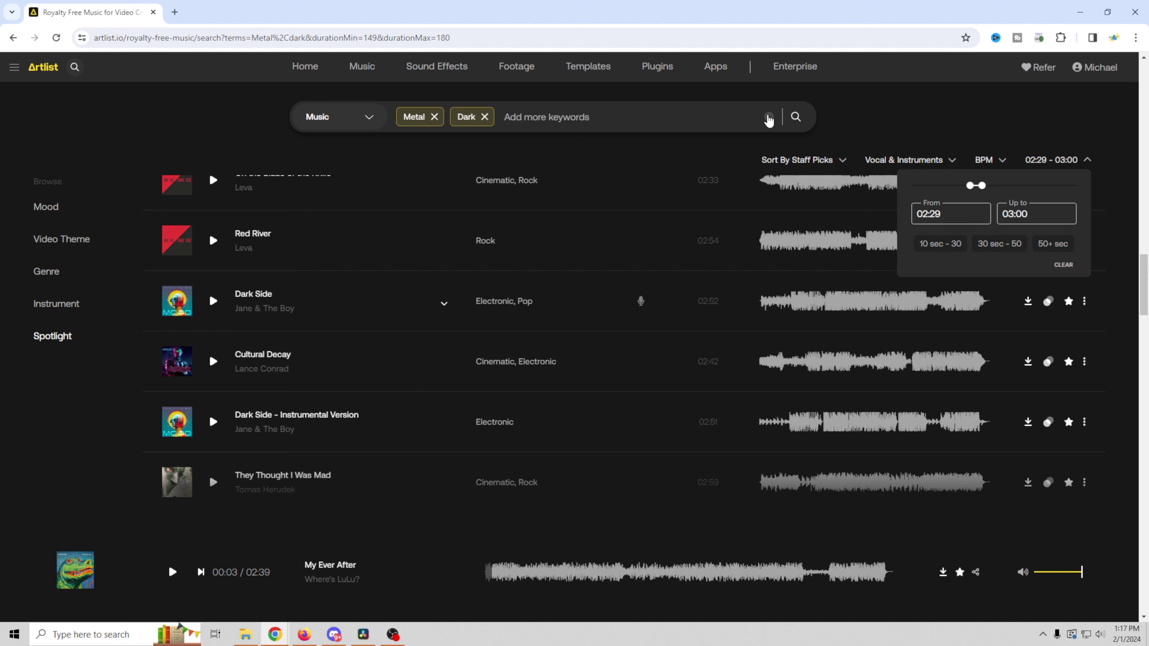
Open the Sound Effects catalogue and dismiss the Similar sounds tip
left_click(433, 69)
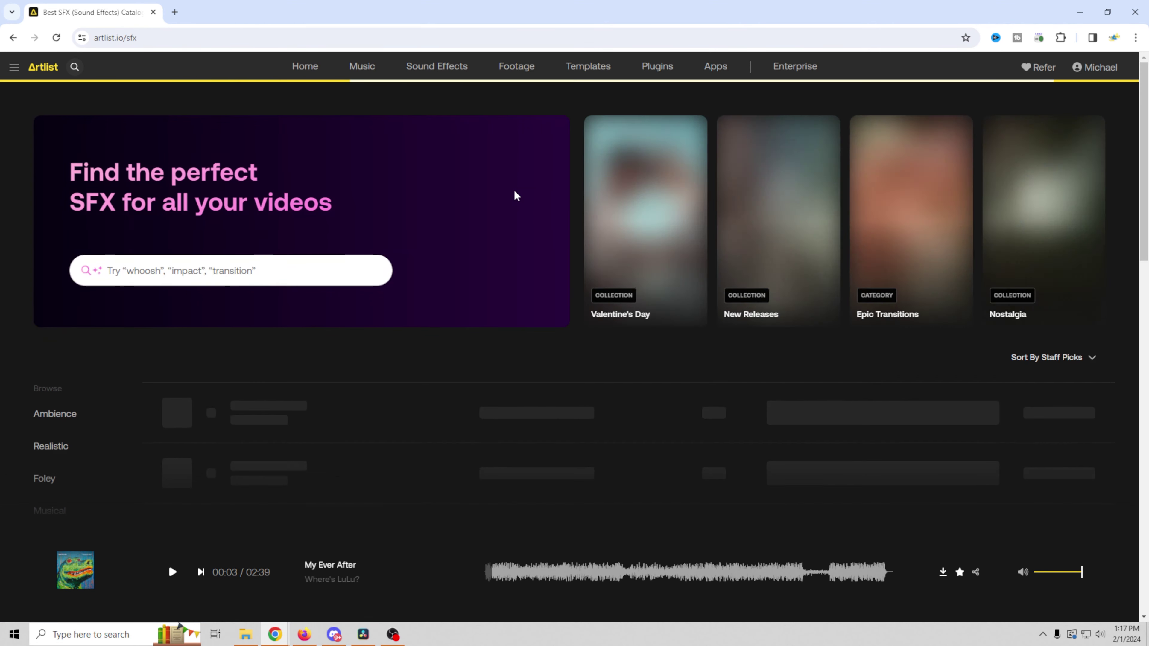
scroll(416, 375, "down", 4)
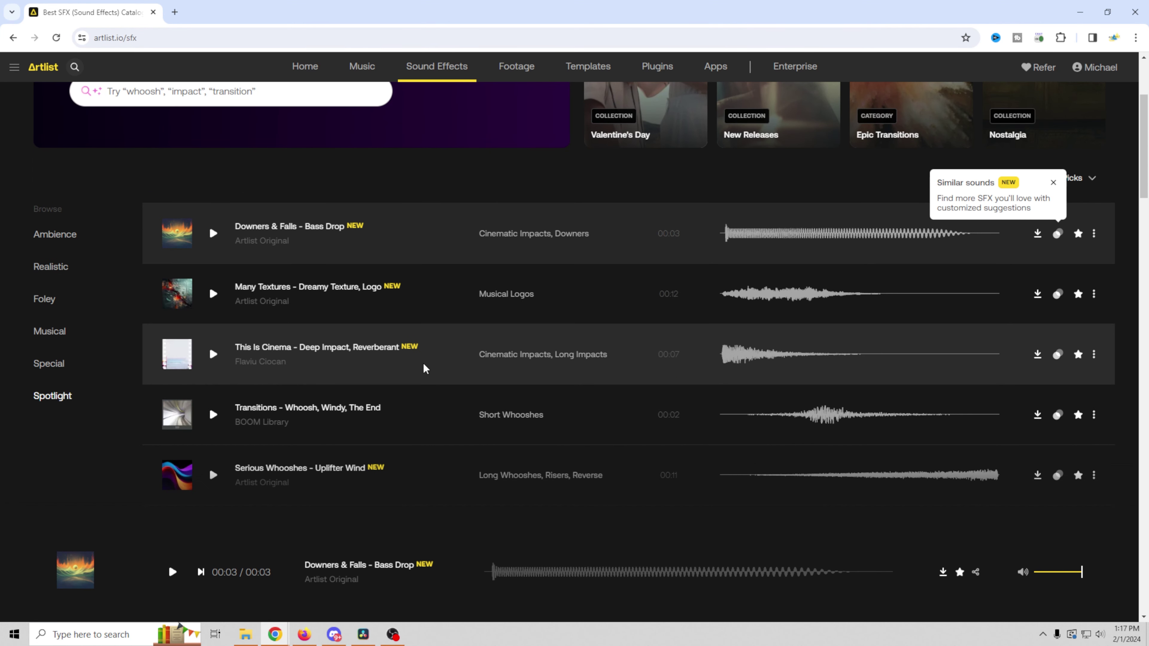
left_click(1053, 184)
scroll(629, 334, "up", 4)
scroll(629, 334, "down", 3)
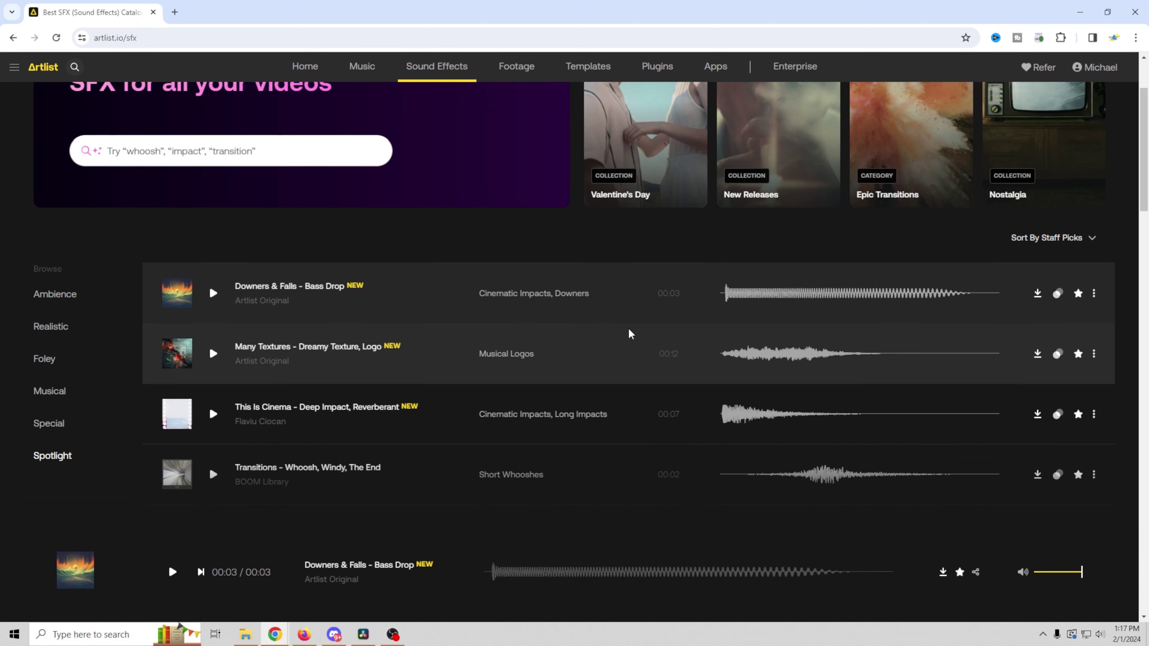
scroll(629, 333, "up", 3)
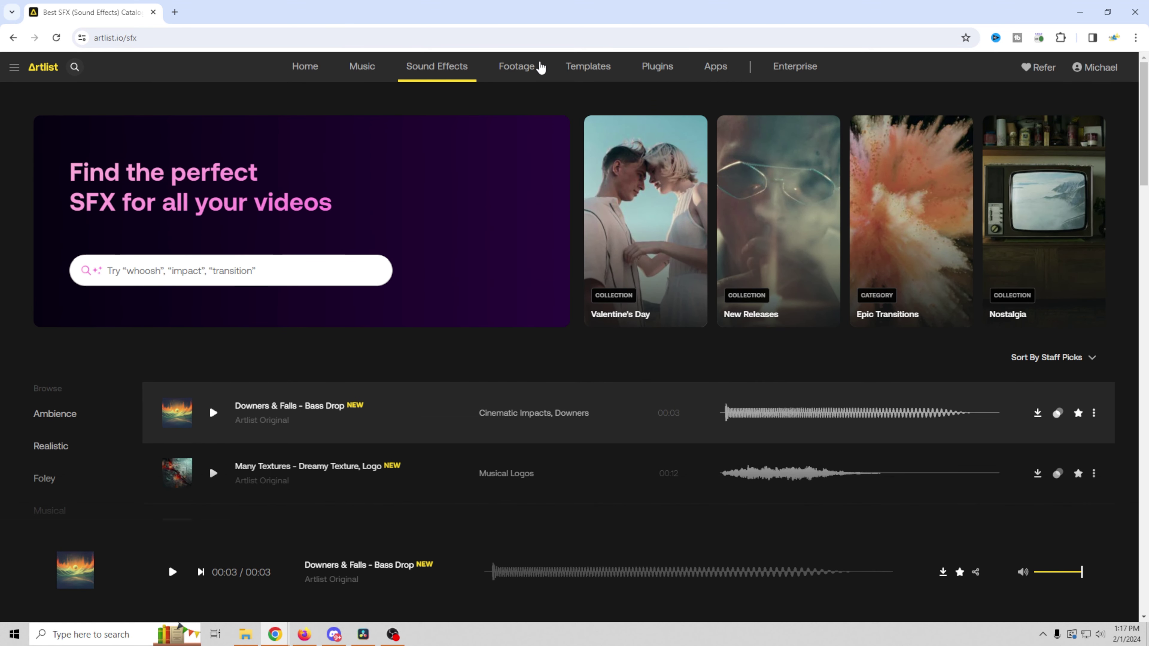
Browse Artlist's Footage, Templates, Apps, Plugins, Music and Sound Effects sections, ending on Footage
left_click(520, 71)
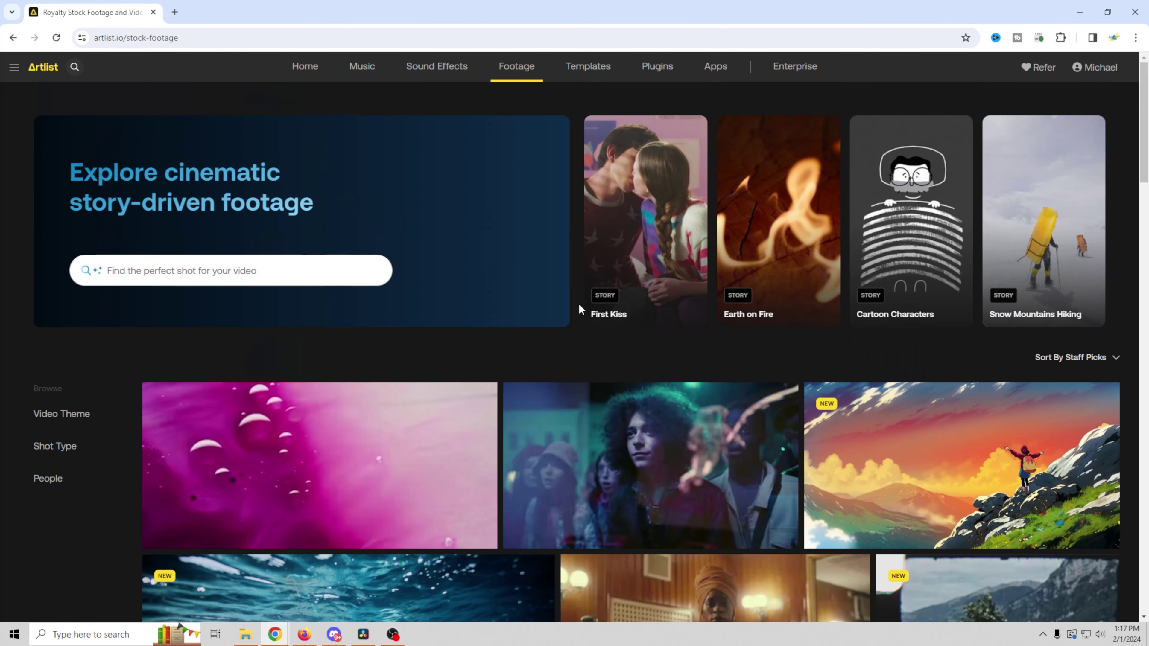
left_click(593, 75)
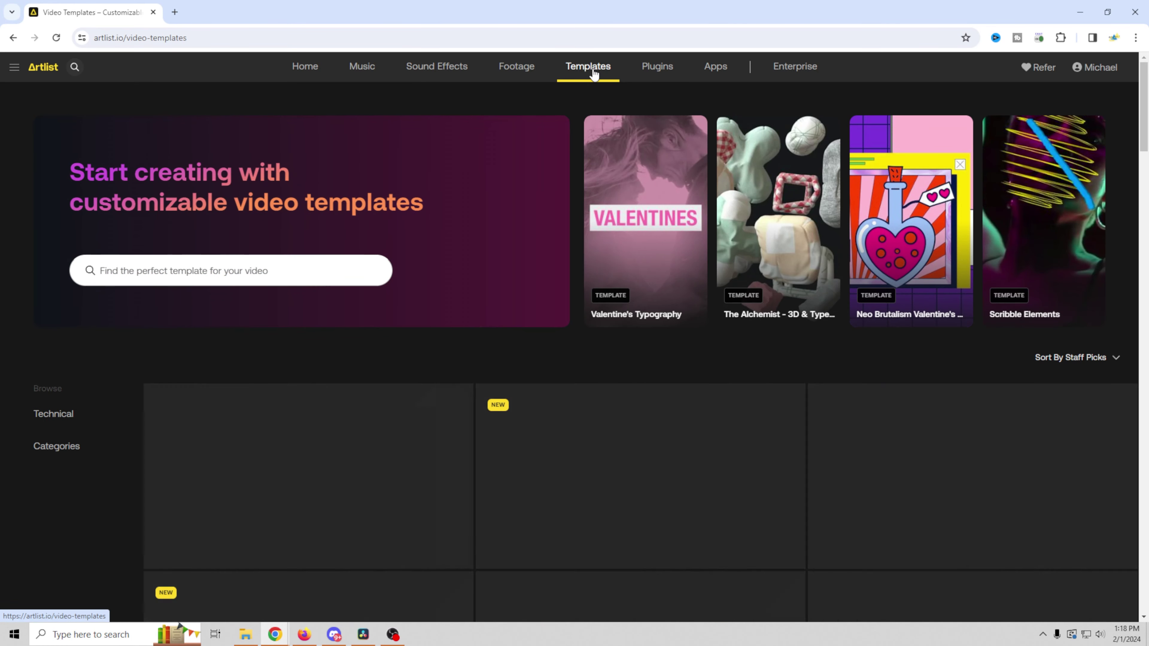
scroll(526, 325, "down", 5)
scroll(530, 330, "down", 13)
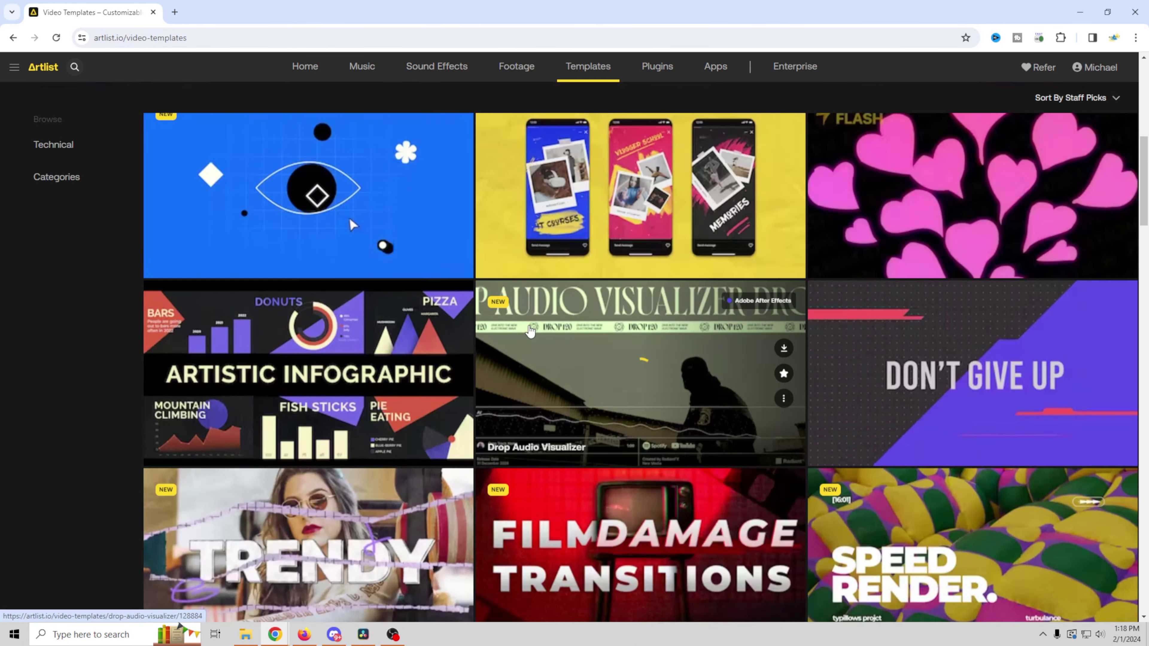
scroll(531, 332, "up", 18)
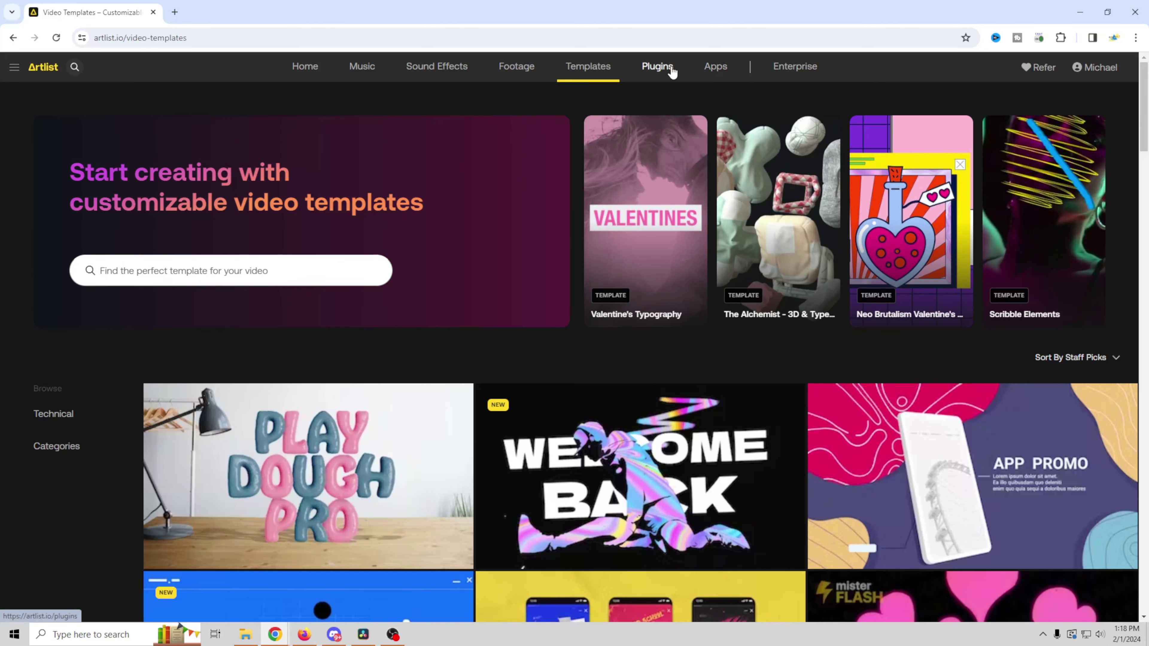
left_click(715, 73)
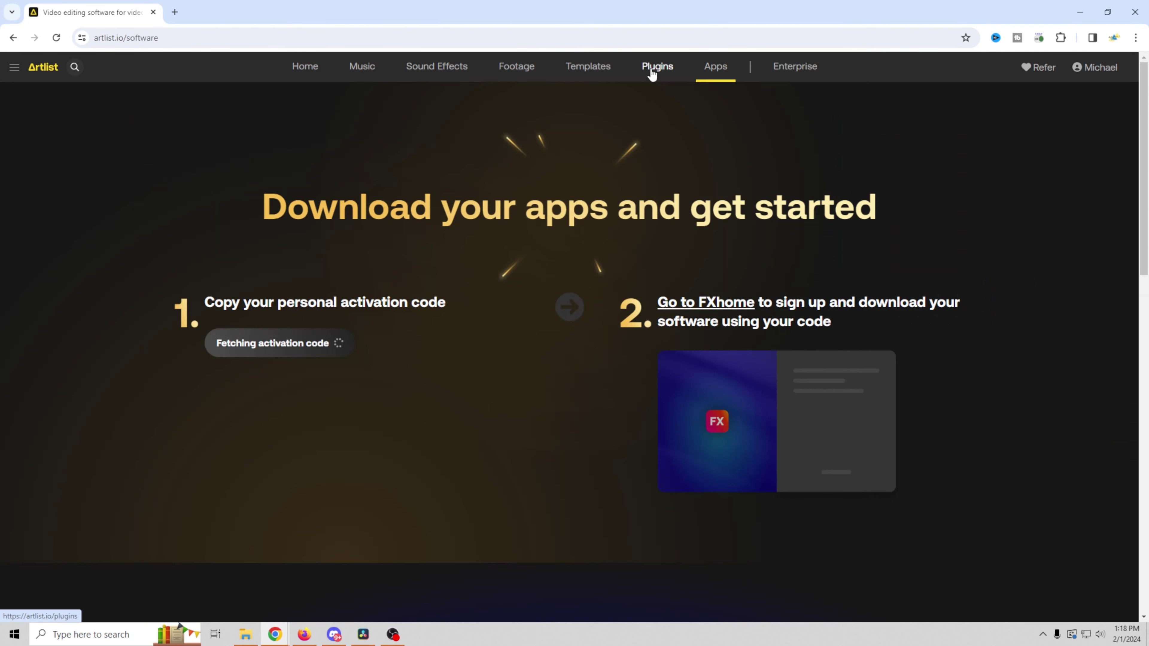
left_click(646, 76)
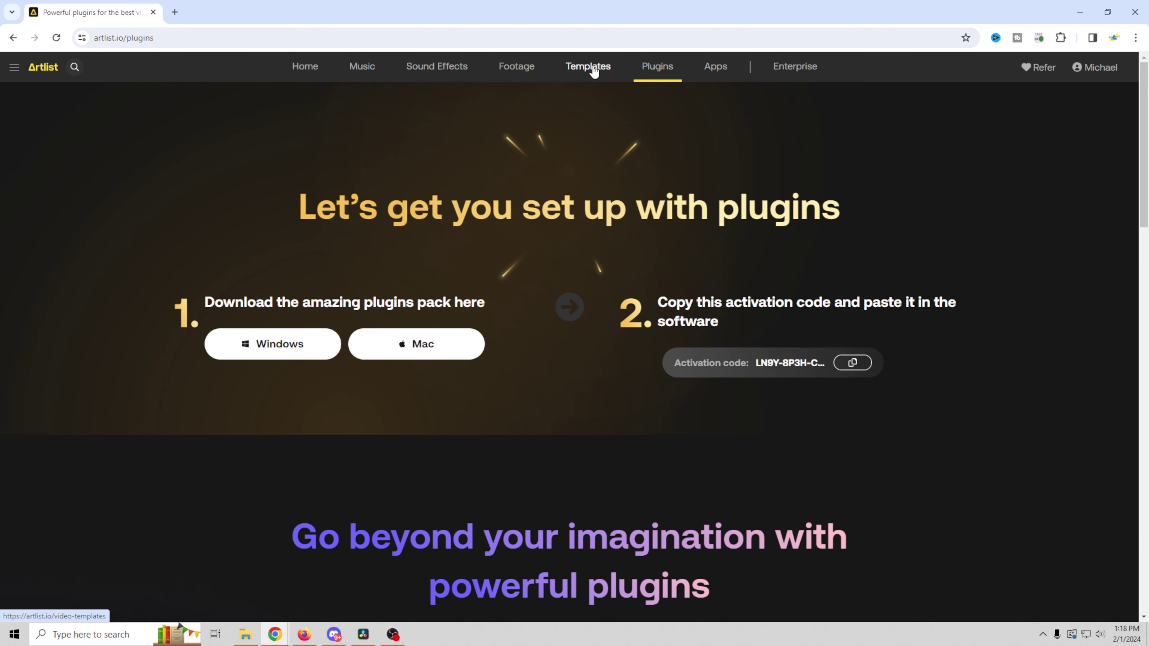
left_click(359, 68)
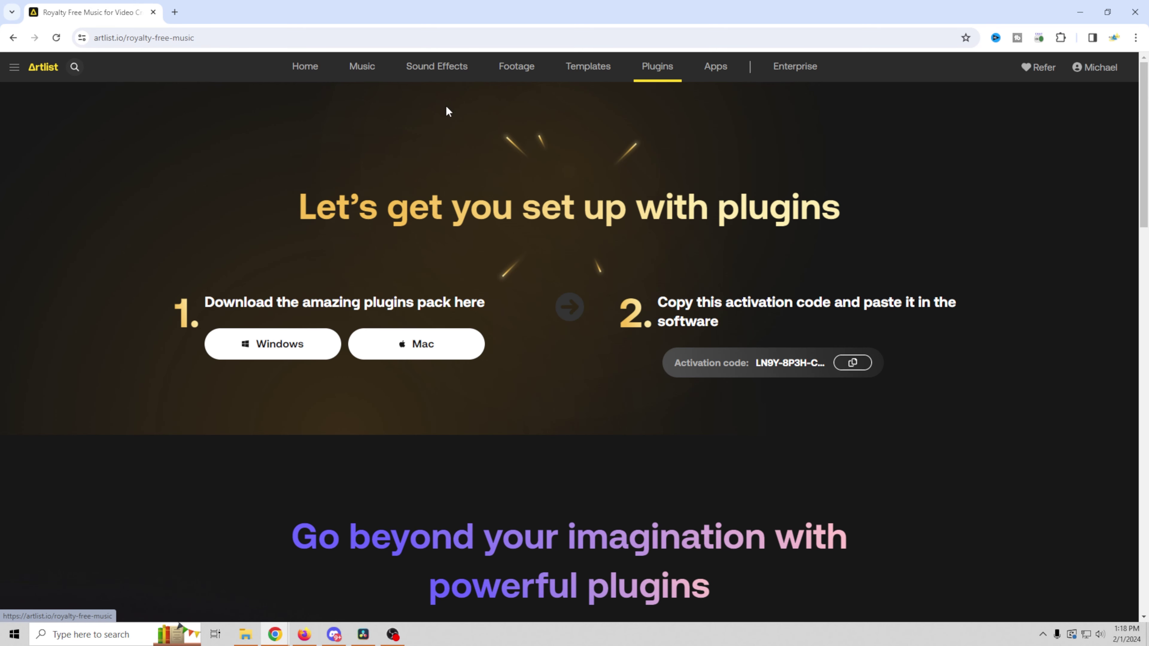
left_click(436, 73)
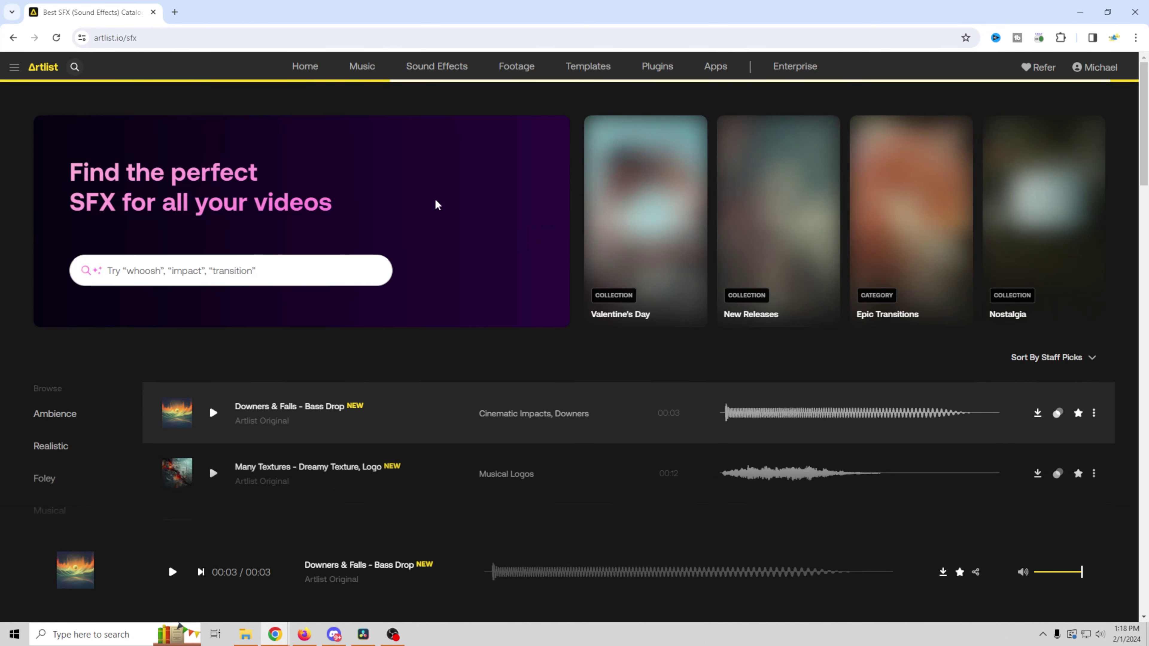
left_click(522, 67)
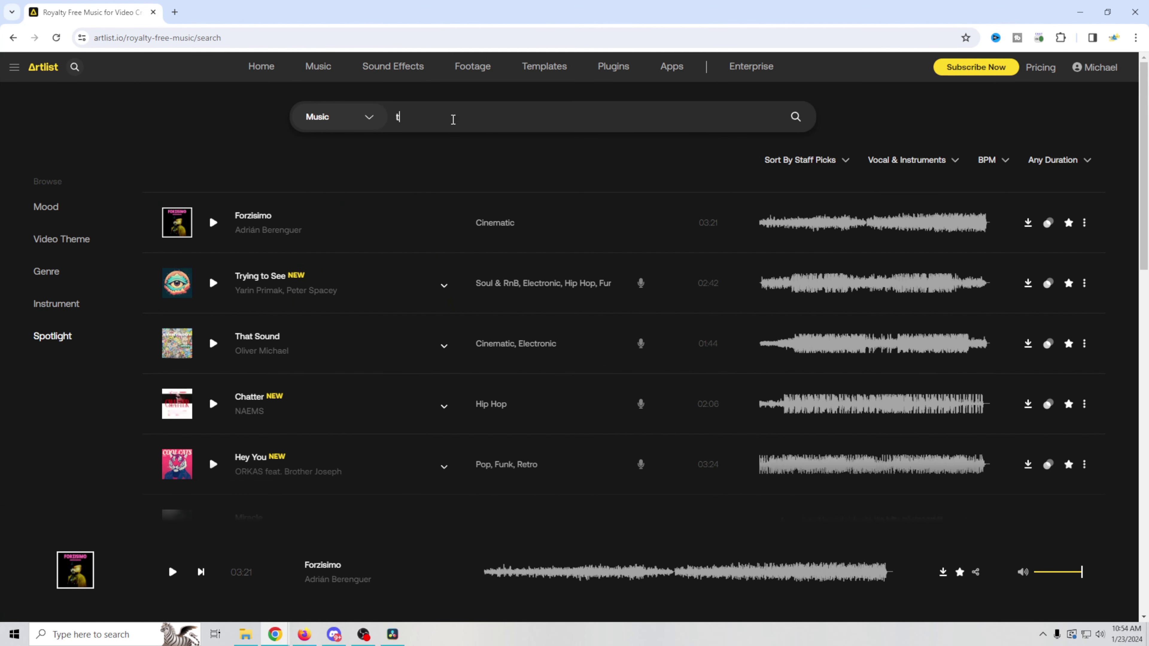
Add 'dark' as a keyword and set the duration filter to 05:00–07:00+
type("dark")
key("Return")
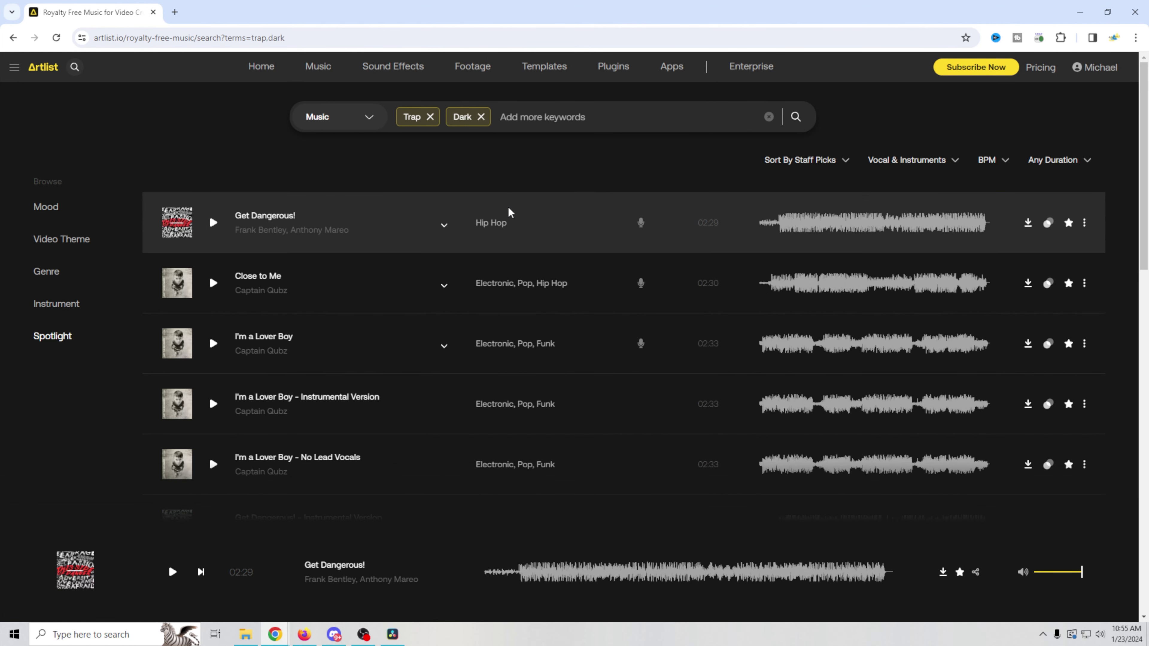
scroll(447, 198, "down", 2)
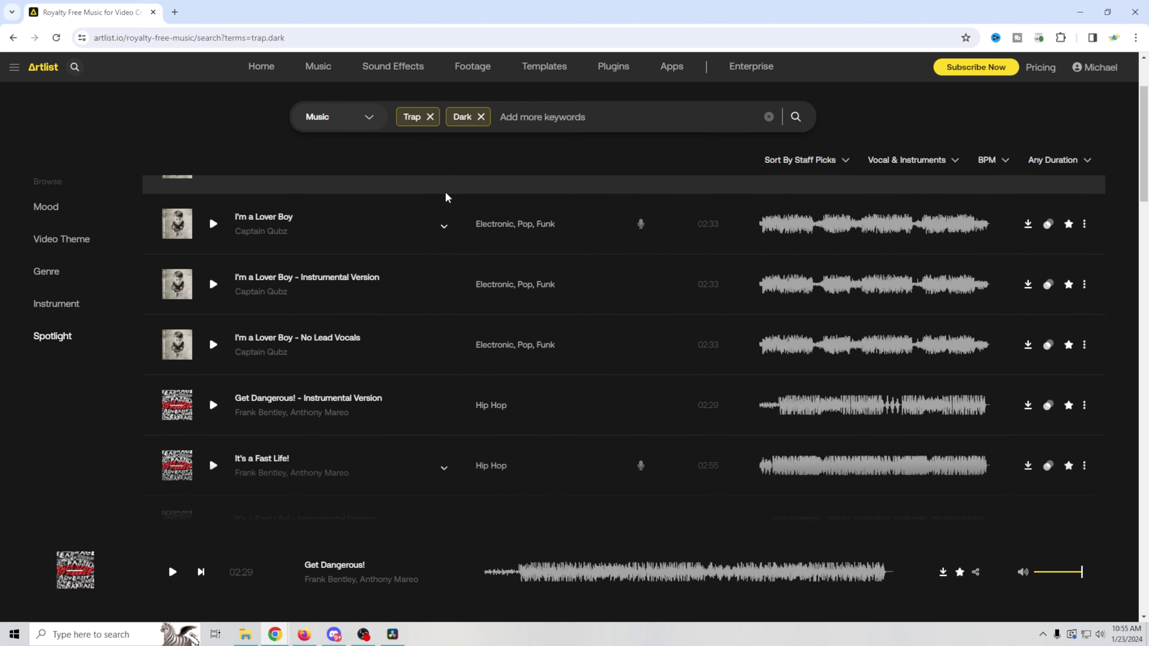
scroll(447, 197, "up", 2)
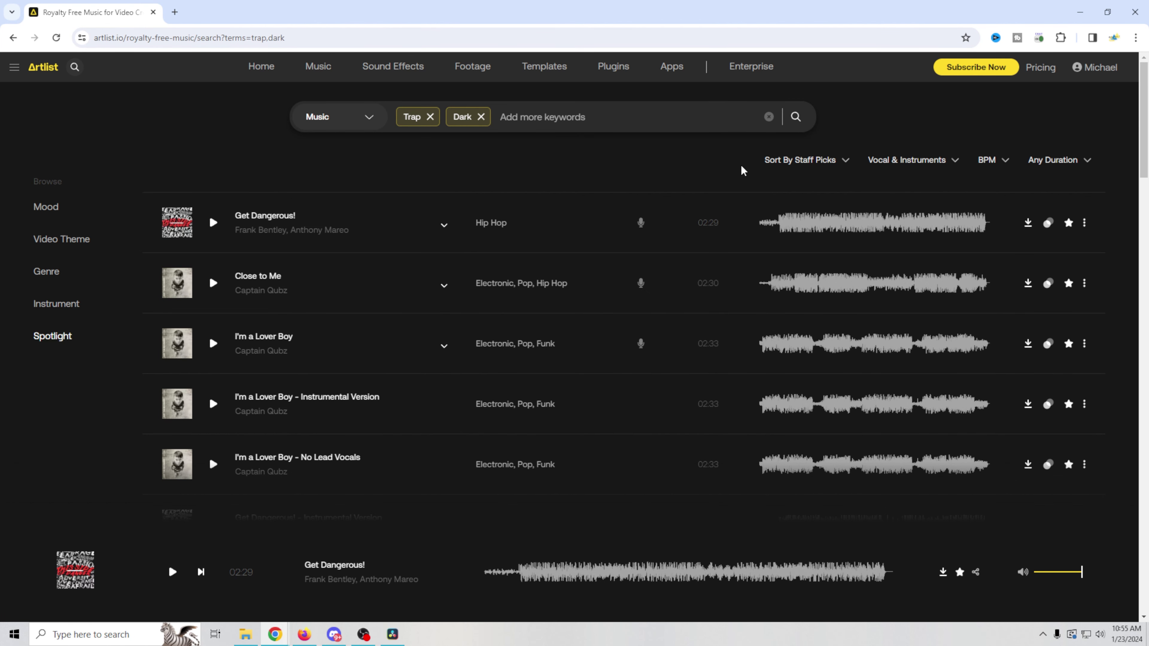
left_click(1088, 165)
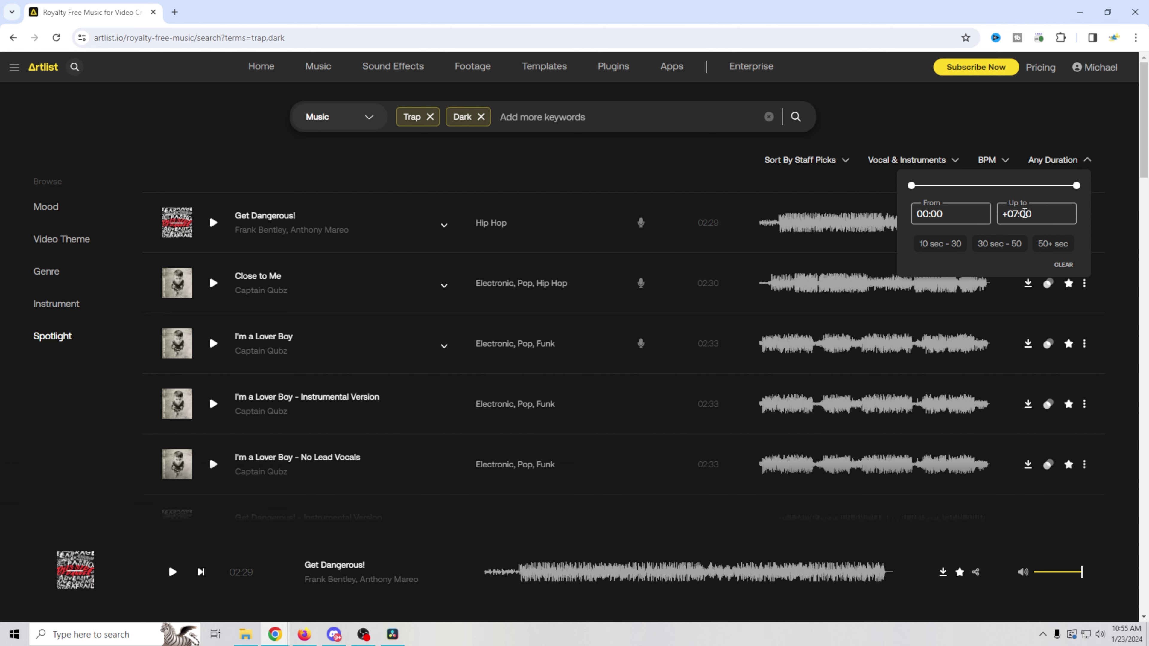
left_click_drag(912, 185, 1030, 186)
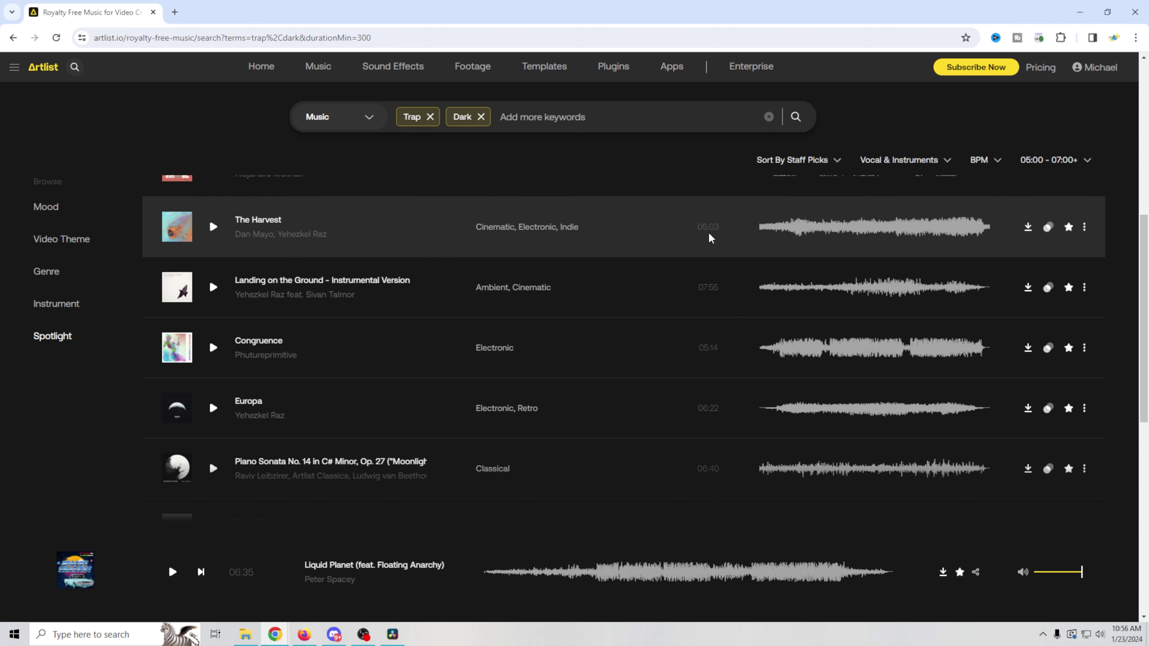
Preview The Harvest, then play Congruence and skip ahead through its waveform
left_click(213, 228)
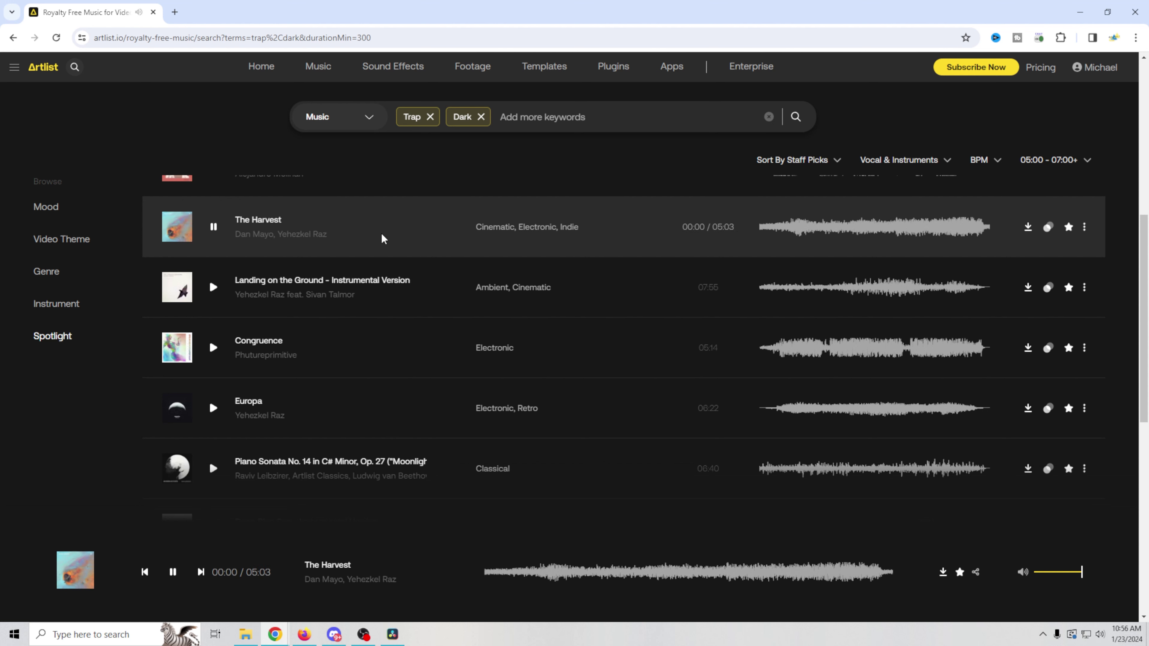
left_click(213, 228)
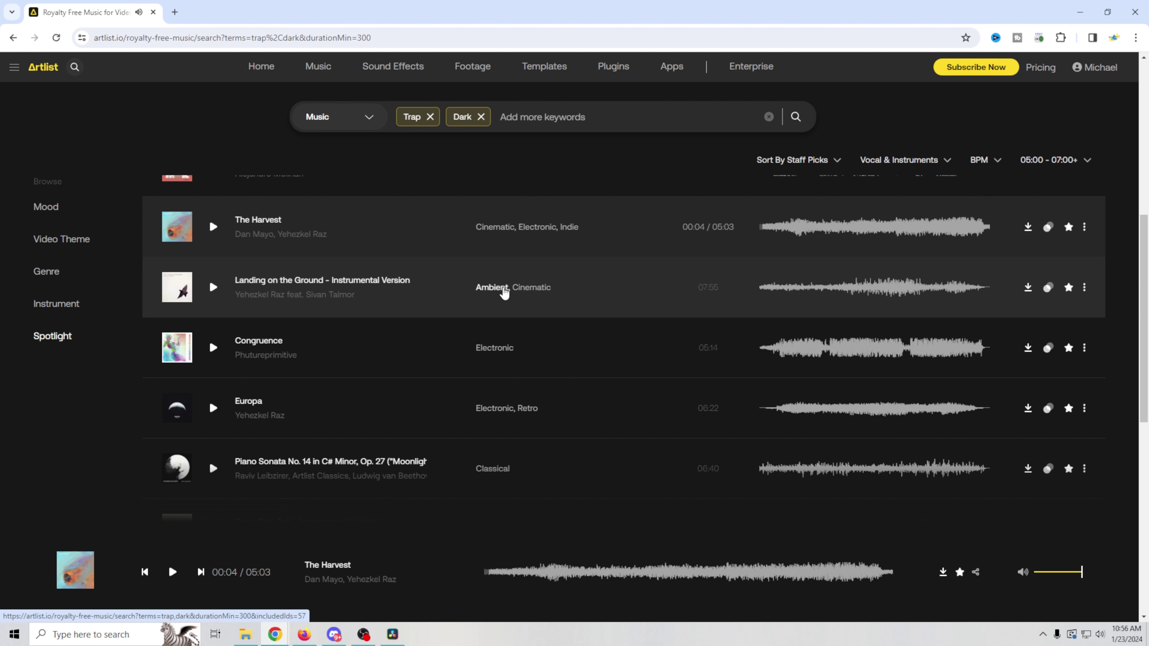
left_click(213, 348)
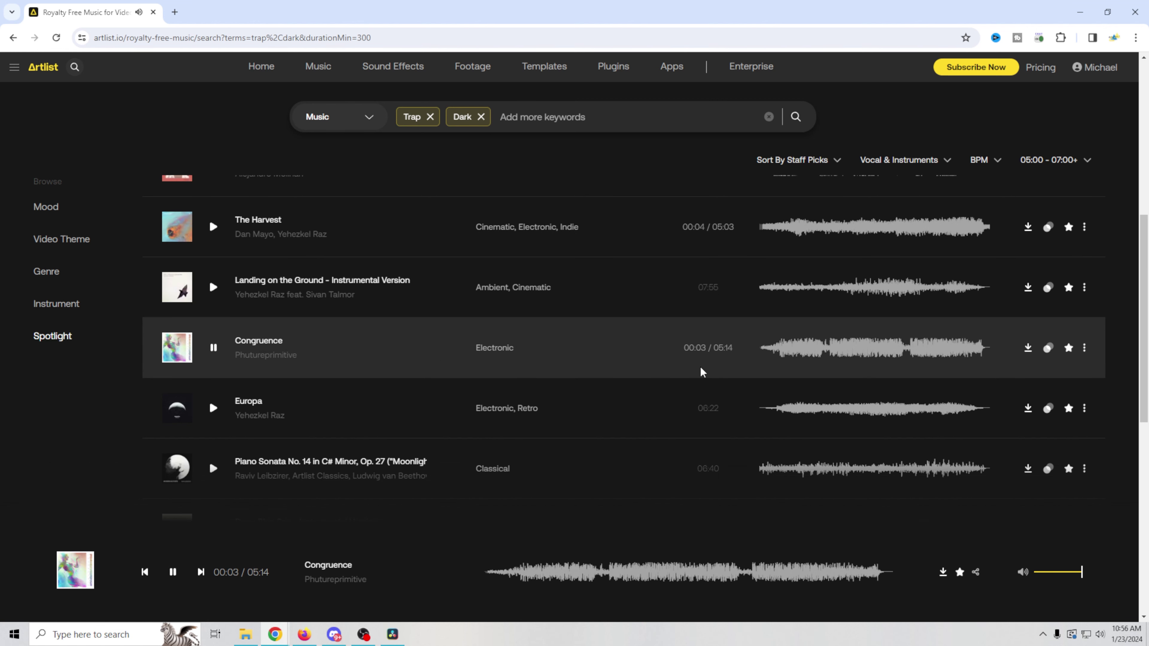
left_click(516, 574)
left_click(578, 575)
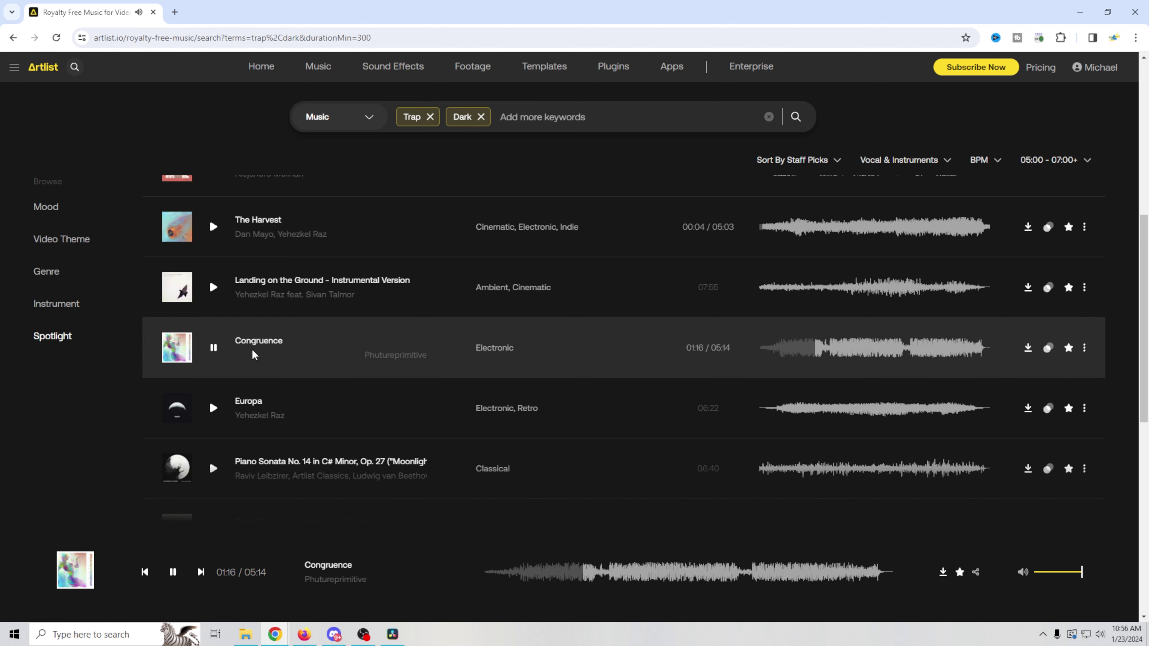
left_click(214, 350)
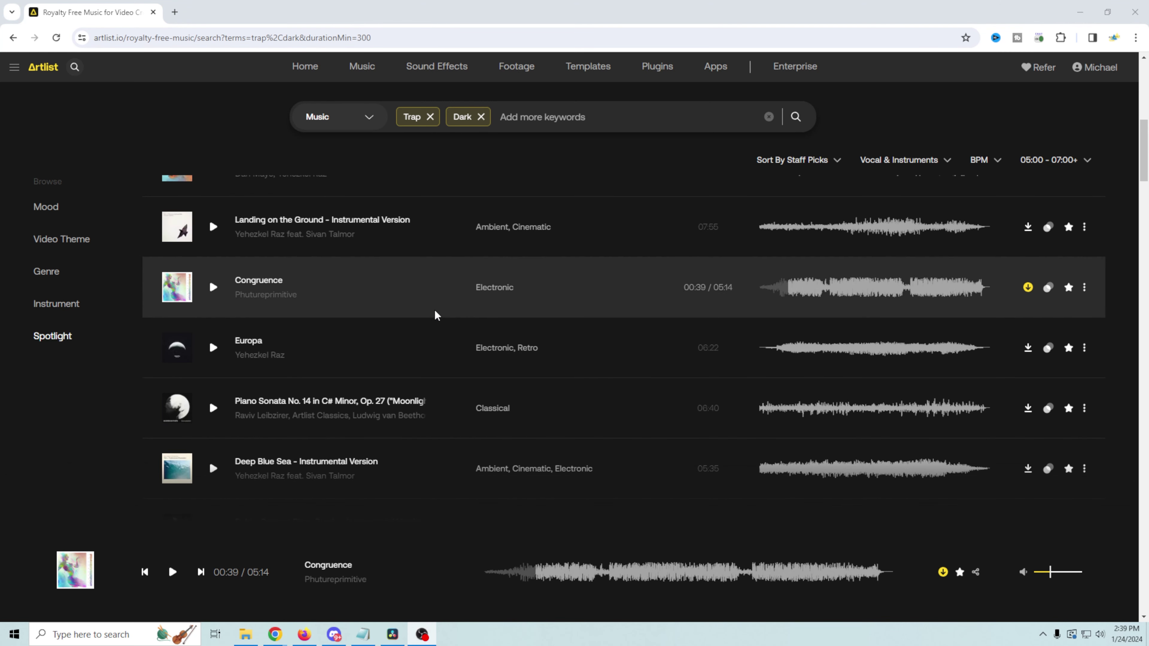
Download Congruence as an MP3, open its download folder, and scrub the Resolve countdown
left_click(1027, 289)
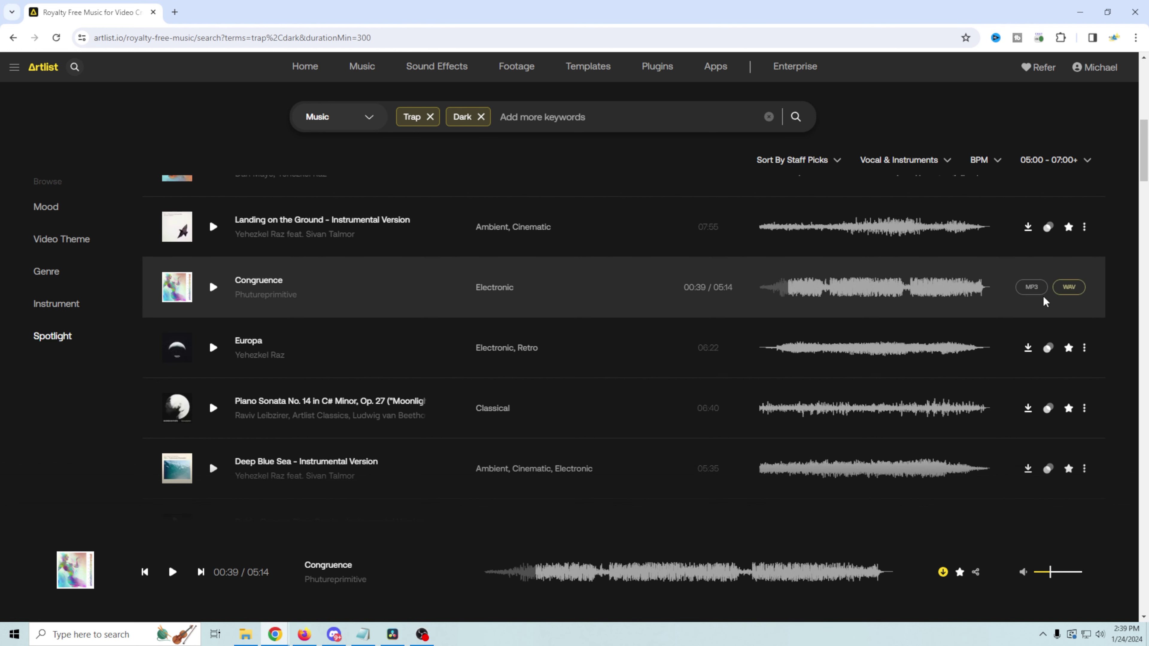
left_click(1033, 288)
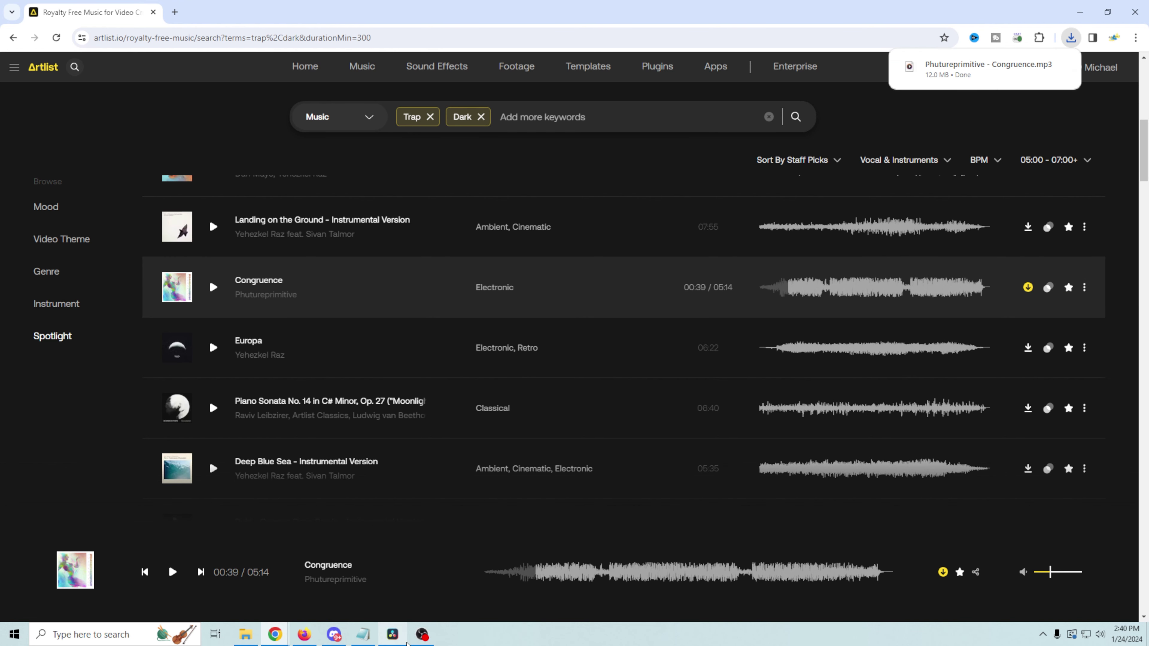
left_click(246, 634)
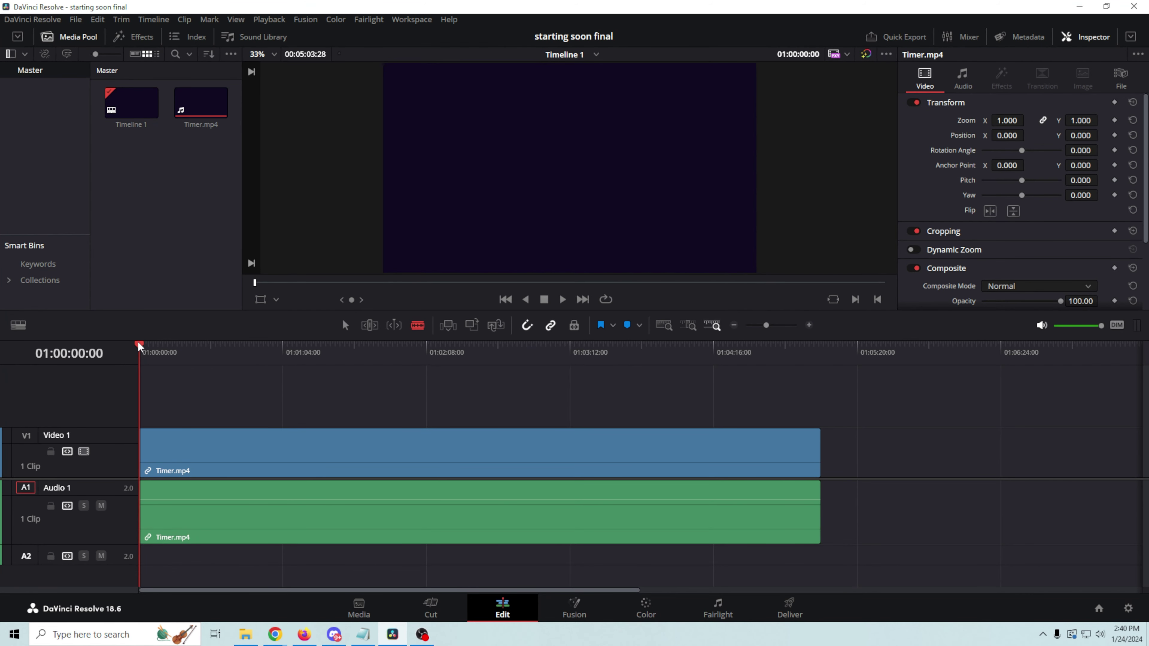
left_click_drag(139, 346, 162, 386)
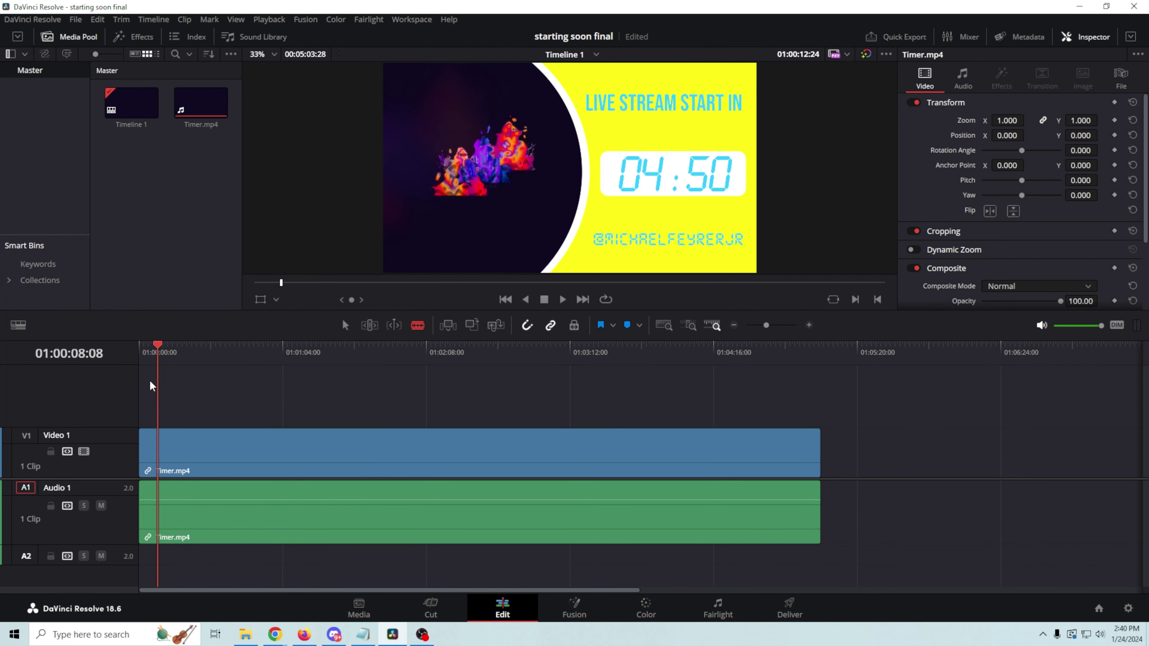
Import Congruence.mp3 into the Media Pool and place it on Audio 1
key("Home")
left_click(557, 299)
left_click(557, 299)
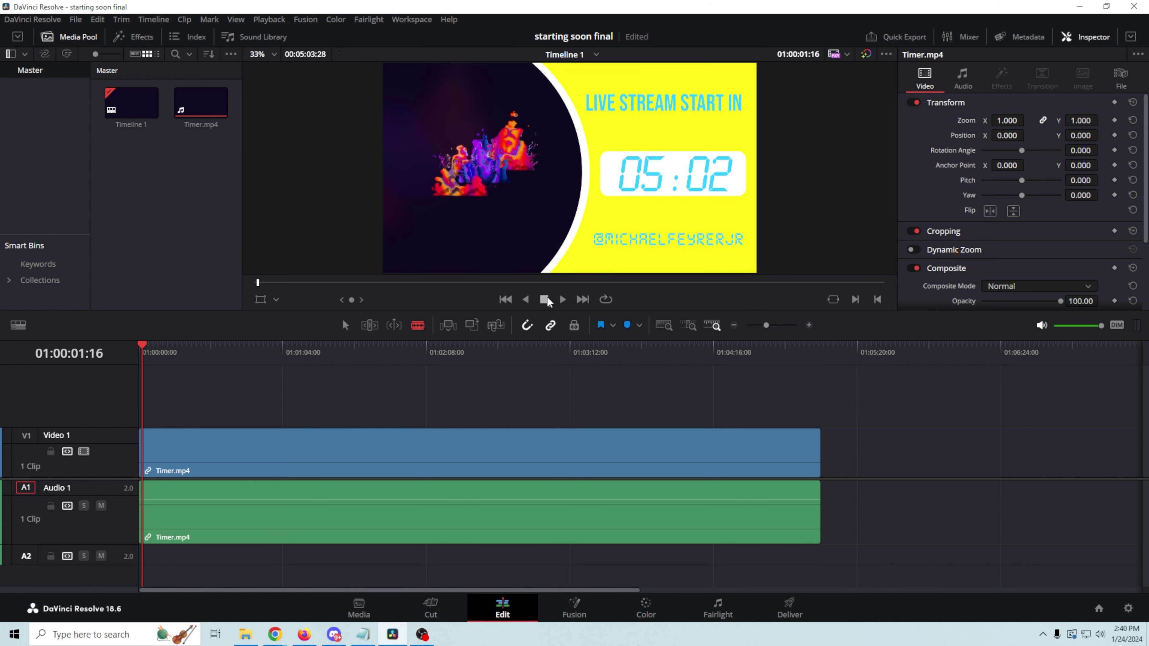
left_click(246, 634)
left_click_drag(697, 209, 190, 186)
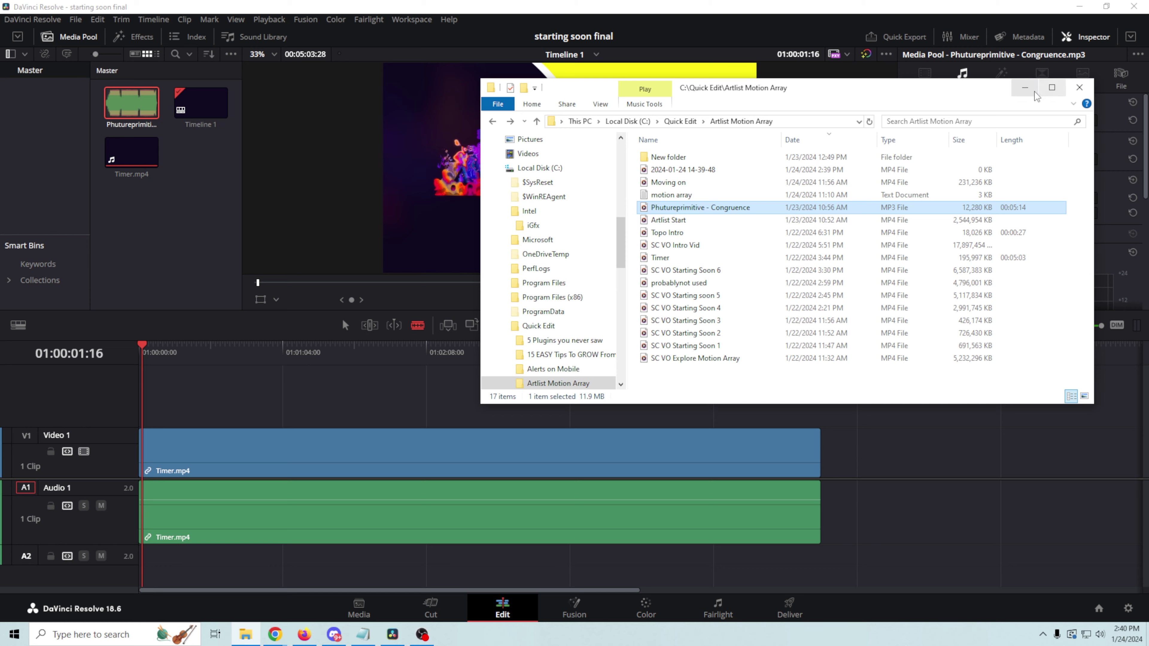
left_click(1025, 87)
double_click(129, 105)
left_click_drag(129, 105, 136, 536)
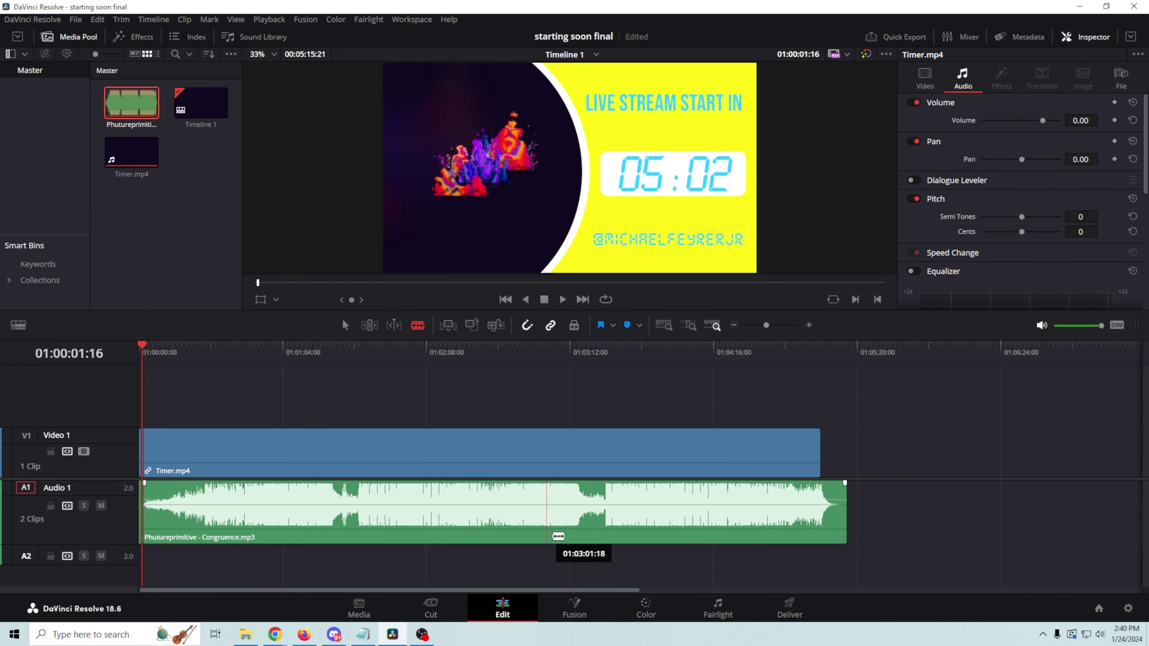
Delete the leftover end clip, move the music to the timeline start, and save
right_click(841, 528)
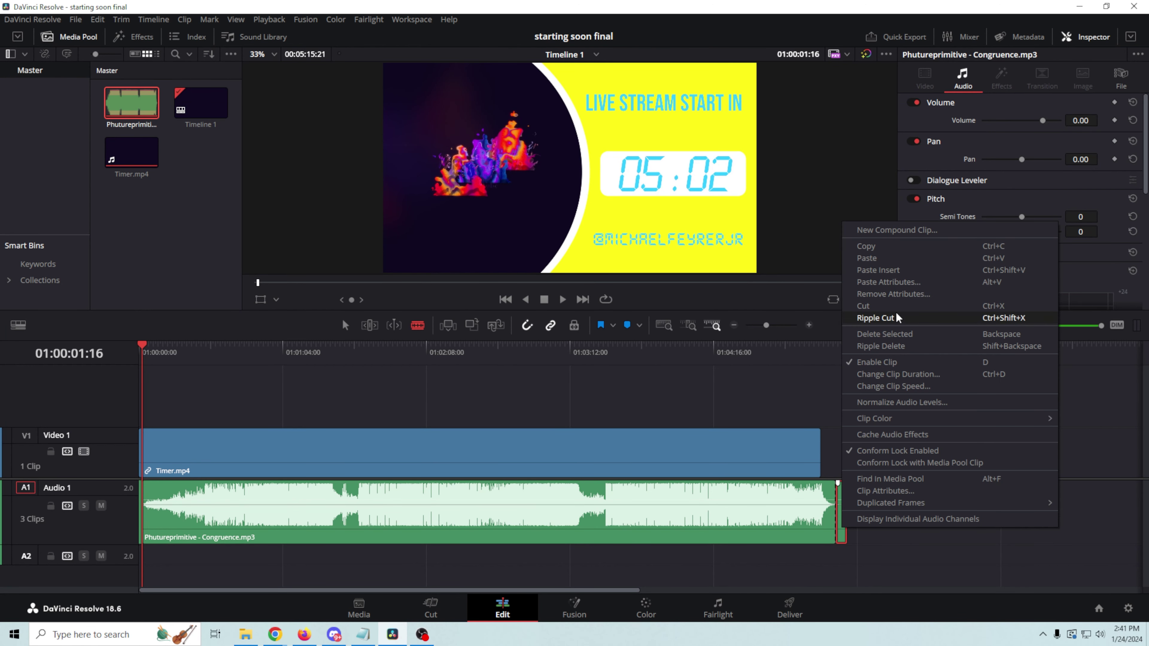
left_click(876, 318)
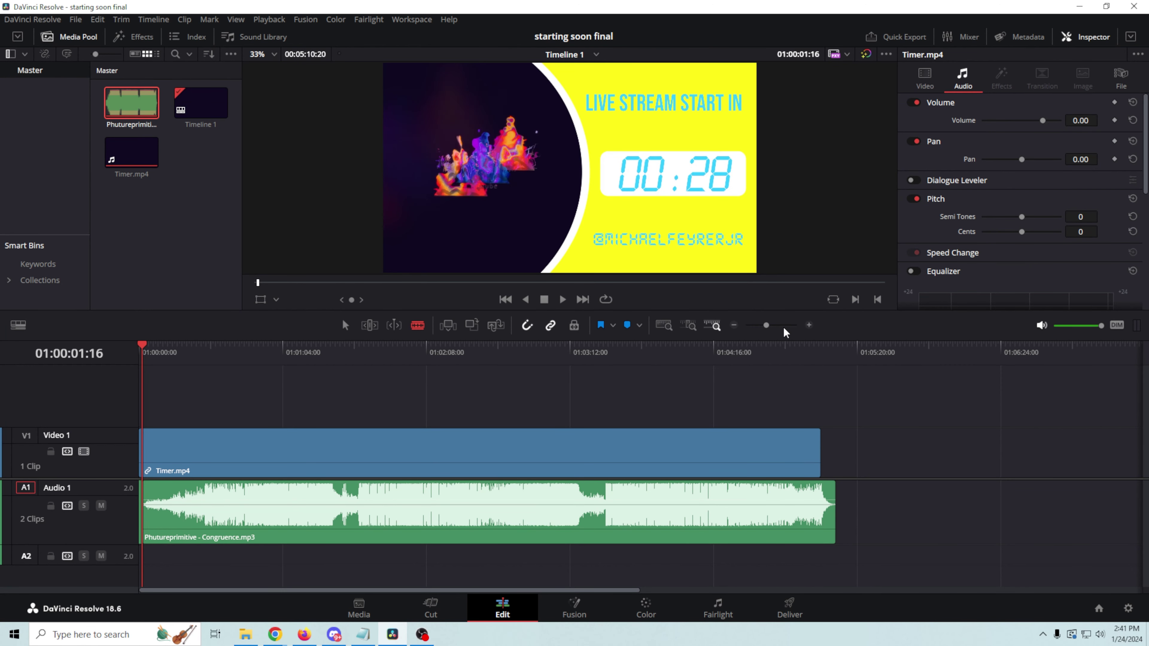
left_click_drag(767, 326, 778, 326)
mouse_move(181, 493)
left_mouse_down()
mouse_move(200, 493)
mouse_move(189, 493)
left_mouse_up()
right_click(168, 507)
left_click(396, 405)
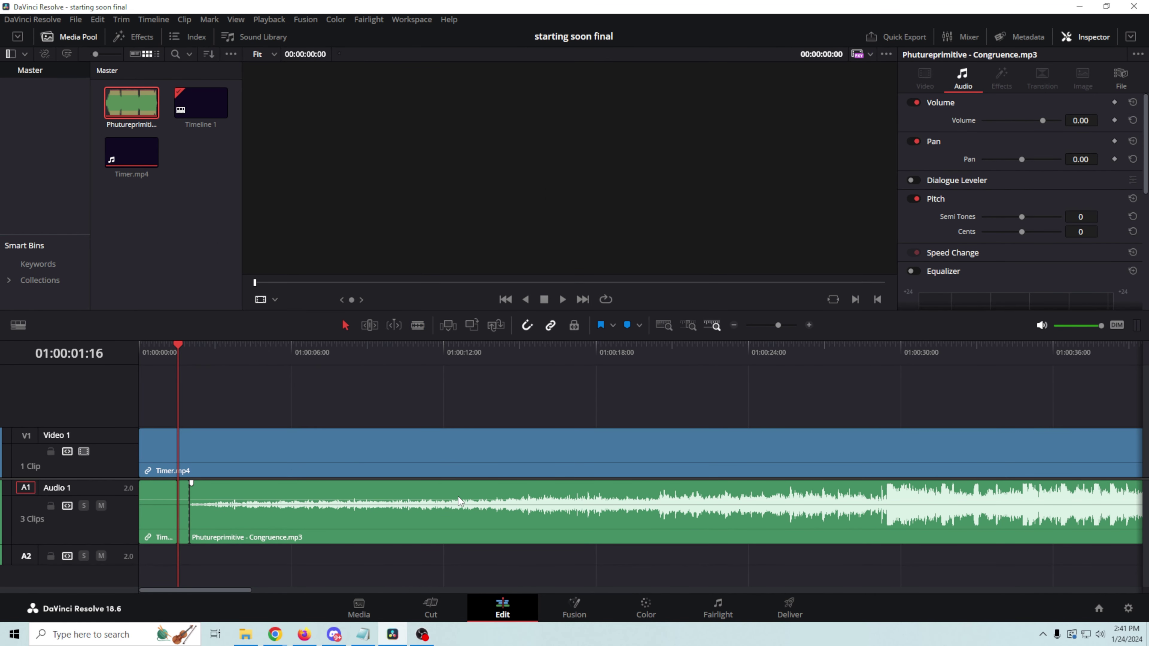
left_click_drag(454, 499, 406, 500)
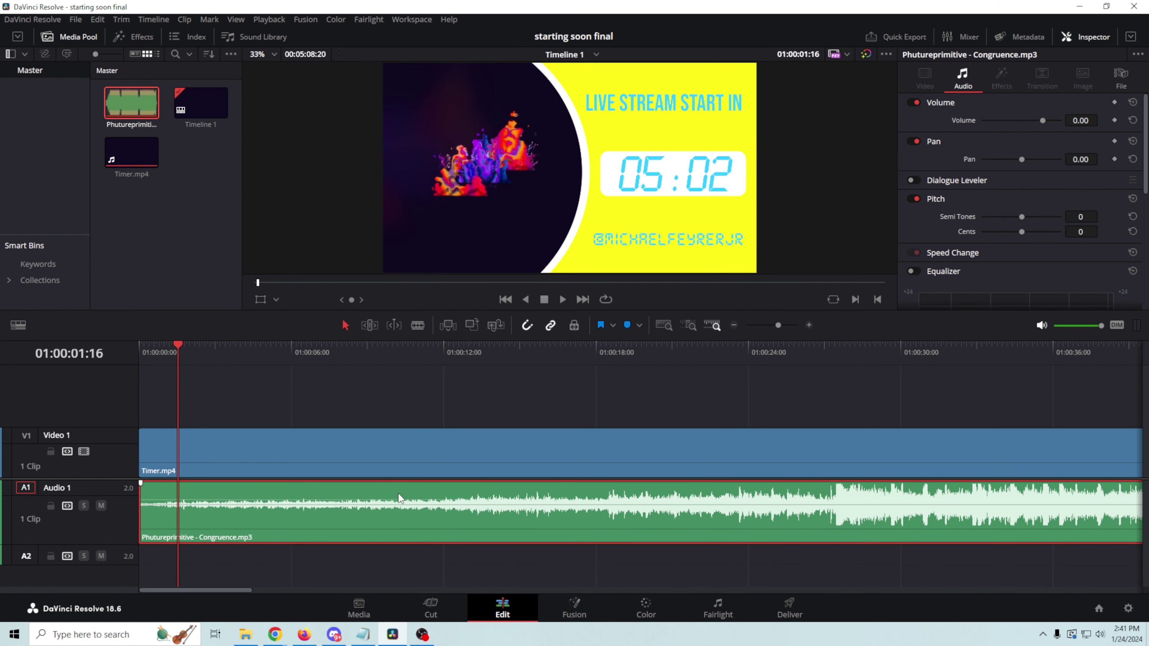
key("ctrl+s")
left_click_drag(178, 350, 136, 352)
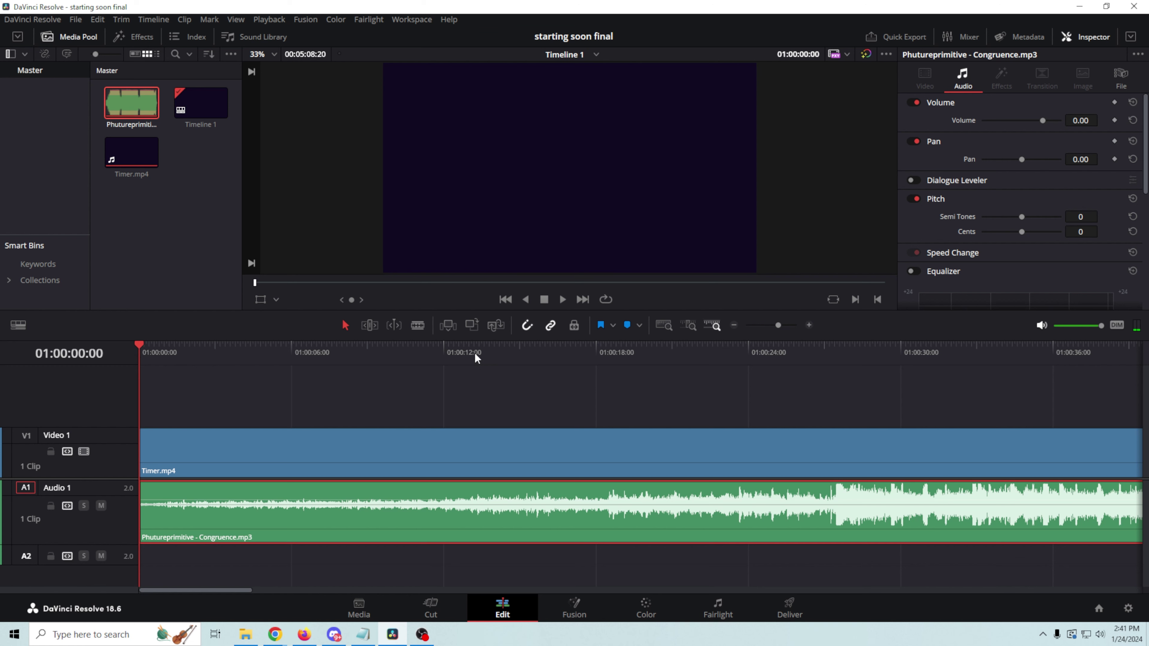
left_click_drag(779, 327, 769, 329)
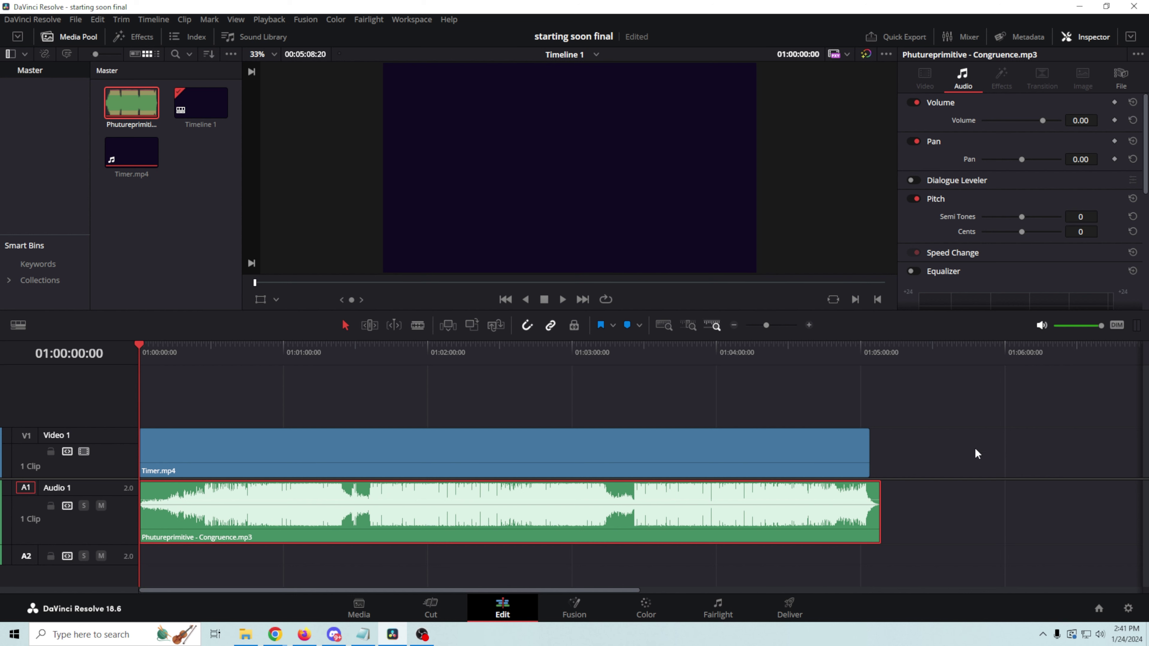
Trim the music to end with the Timer clip, play back the ending, and open Deliver
left_click_drag(880, 515, 876, 515)
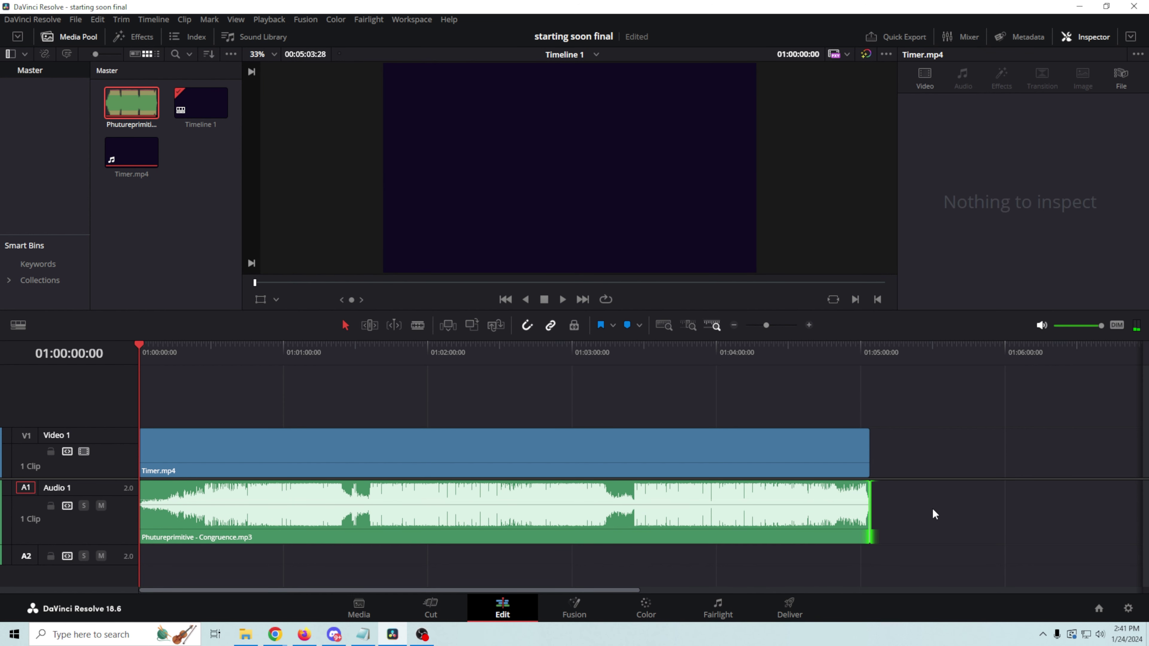
left_click(846, 345)
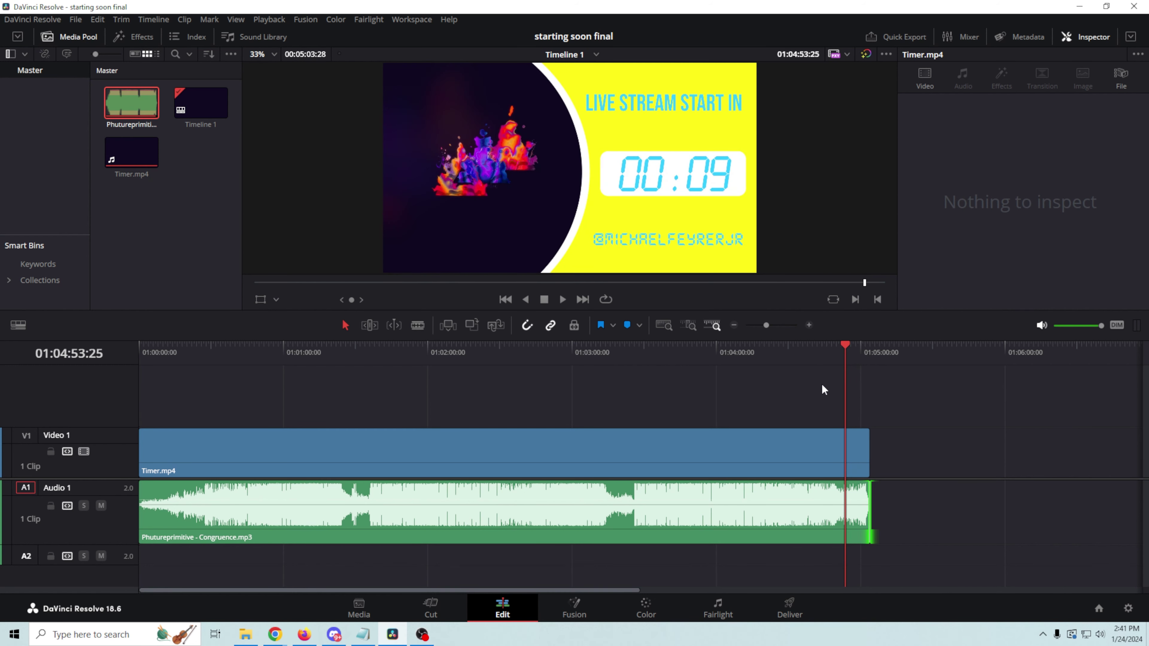
left_click(561, 300)
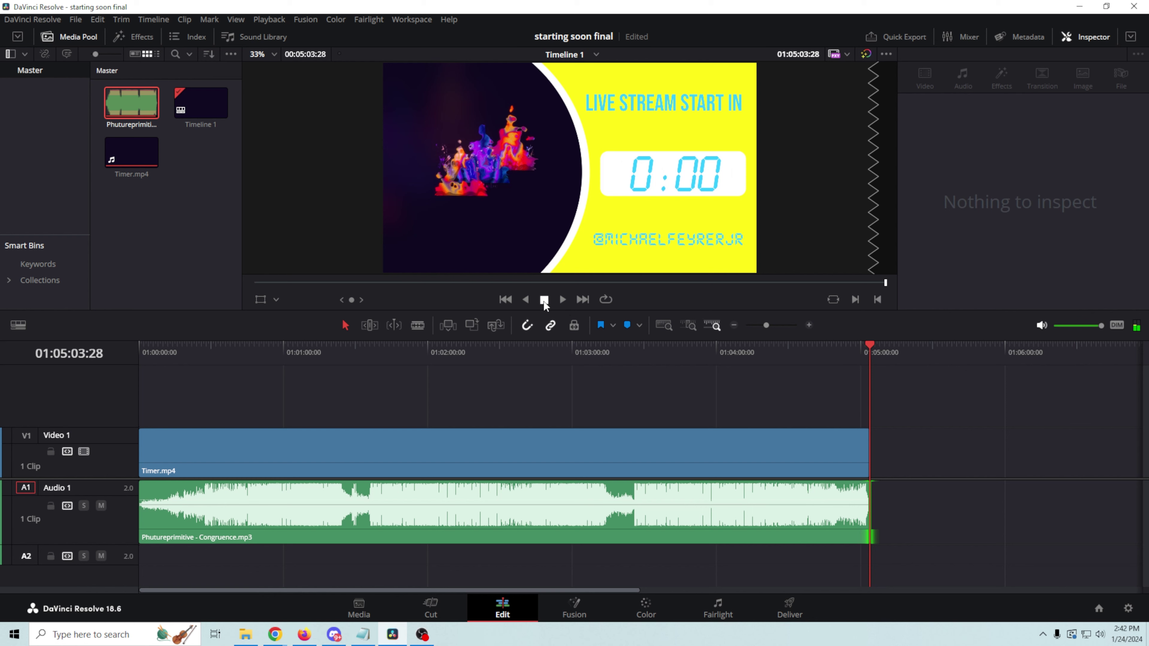
left_click(792, 608)
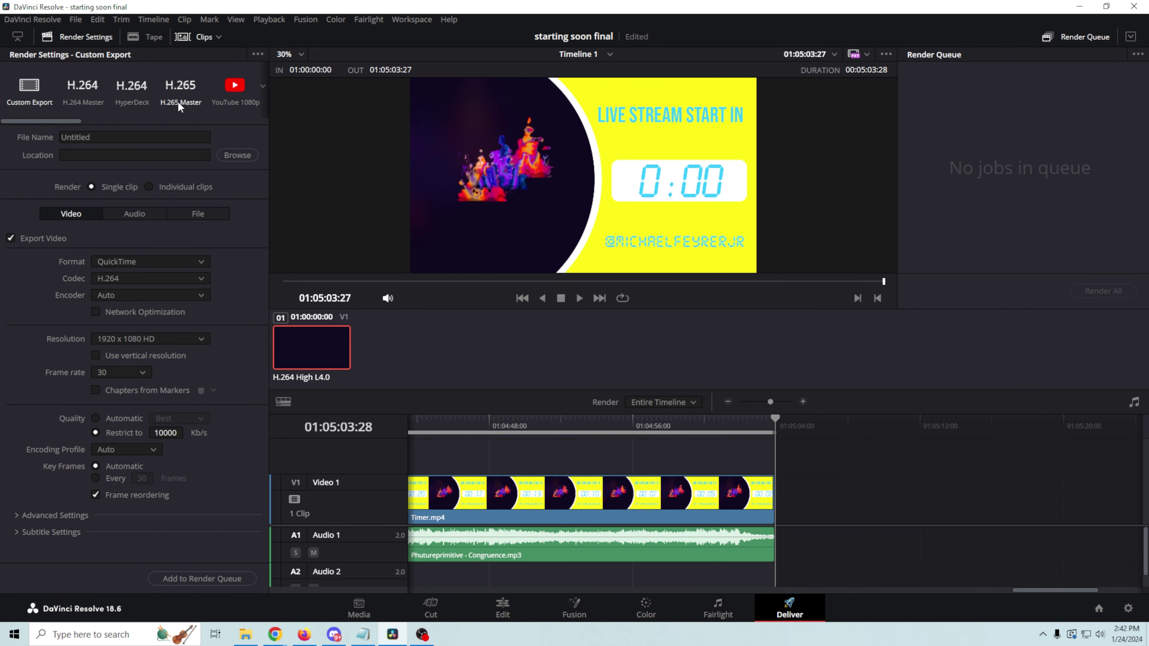
Choose the YouTube 1080p render preset and name the file 'Coutdown Final W Sound'
left_click(262, 87)
left_click(239, 130)
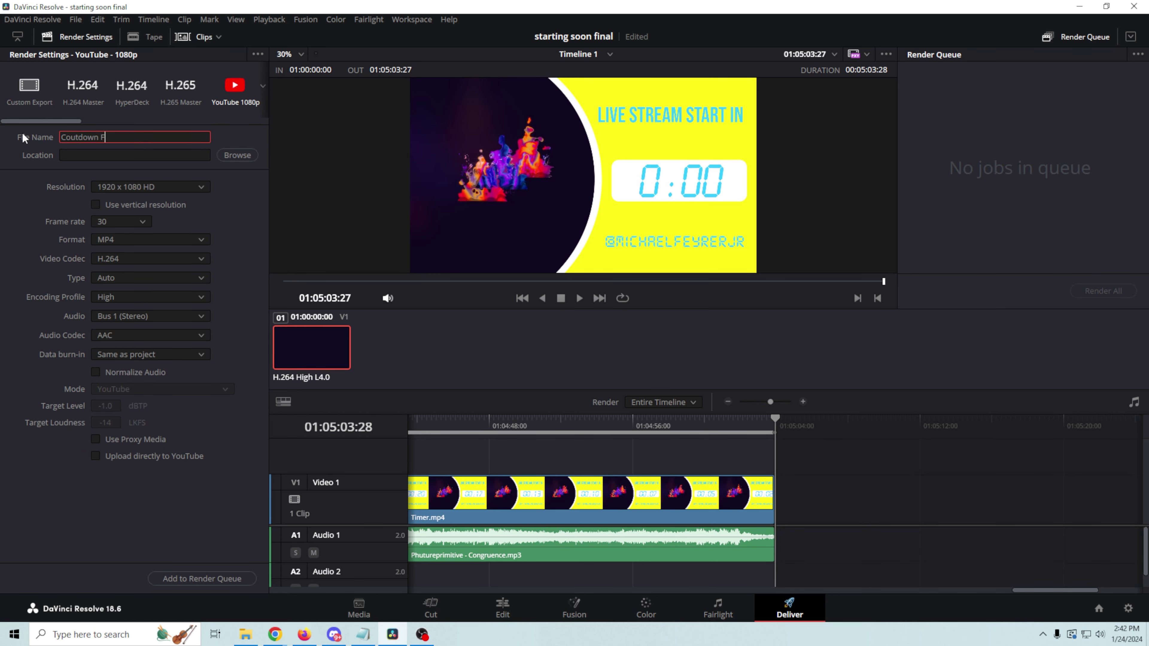
type("und")
Set the output folder to Artlist Motion Array, queue the job, and render it
left_click(237, 155)
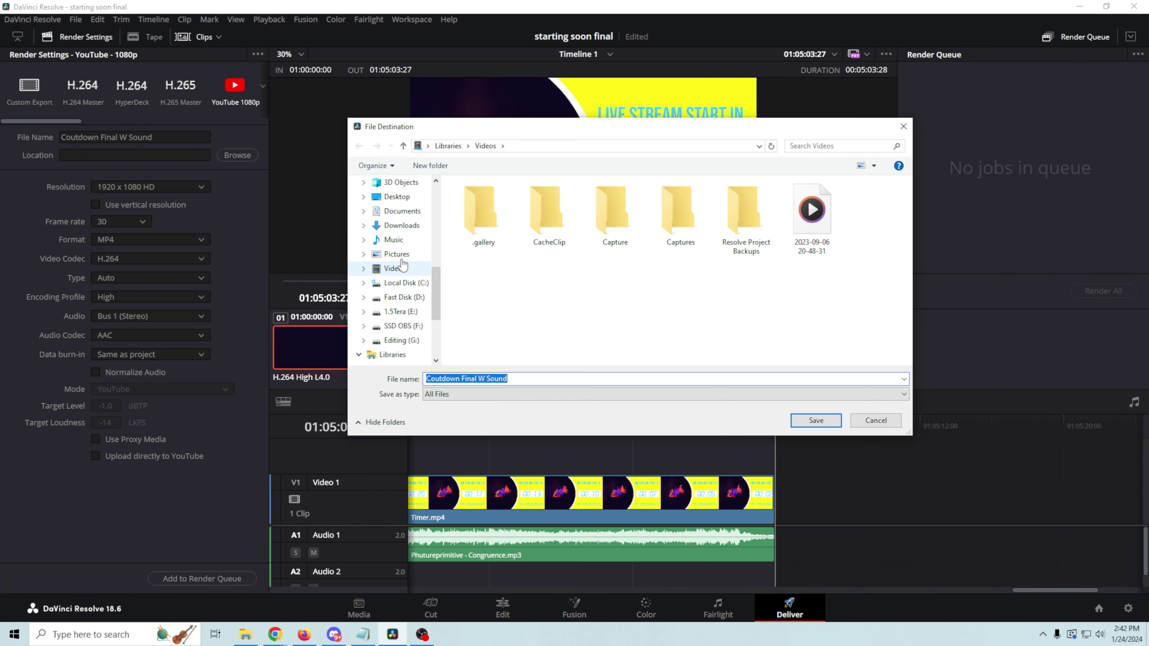
left_click(406, 282)
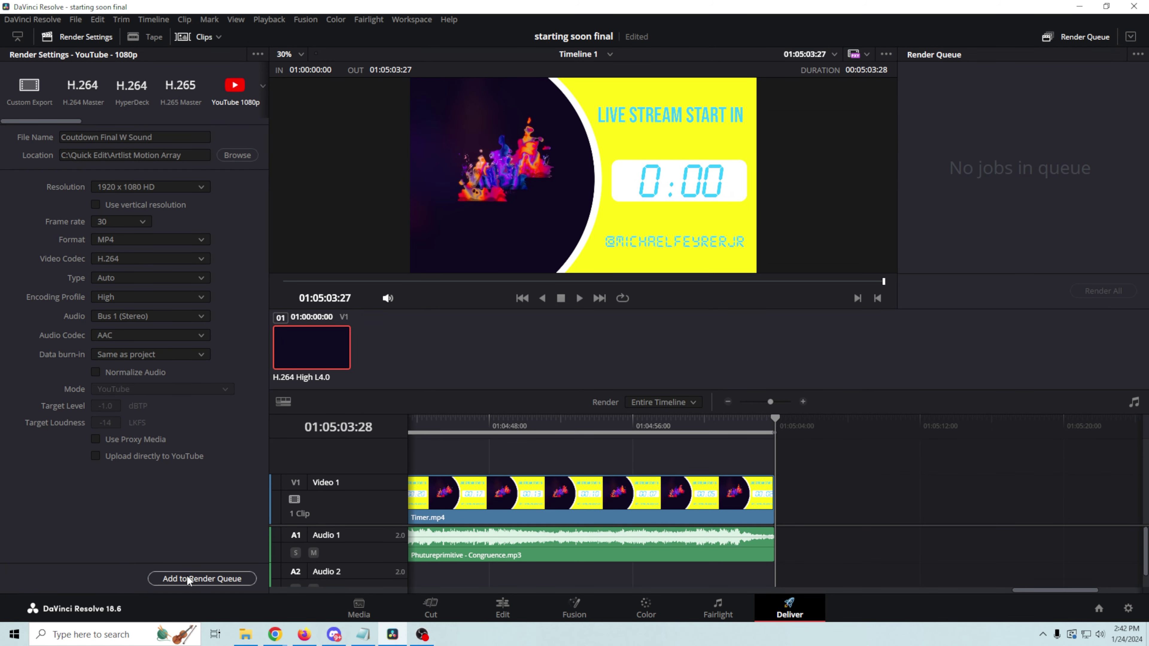
left_click(188, 580)
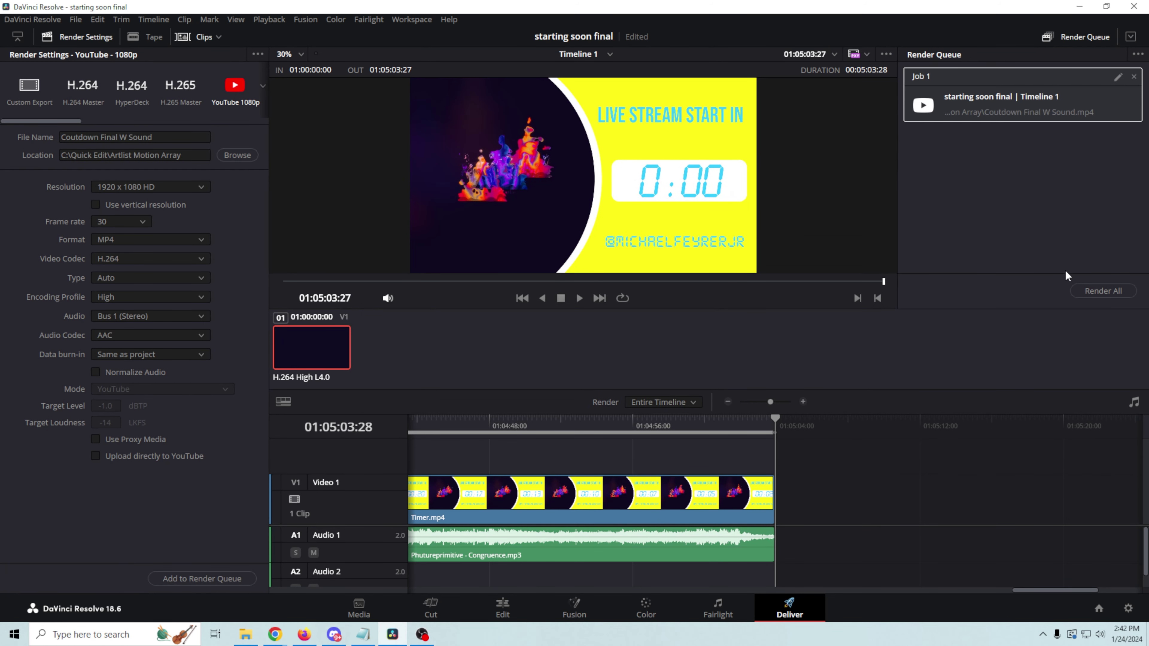
left_click(1102, 292)
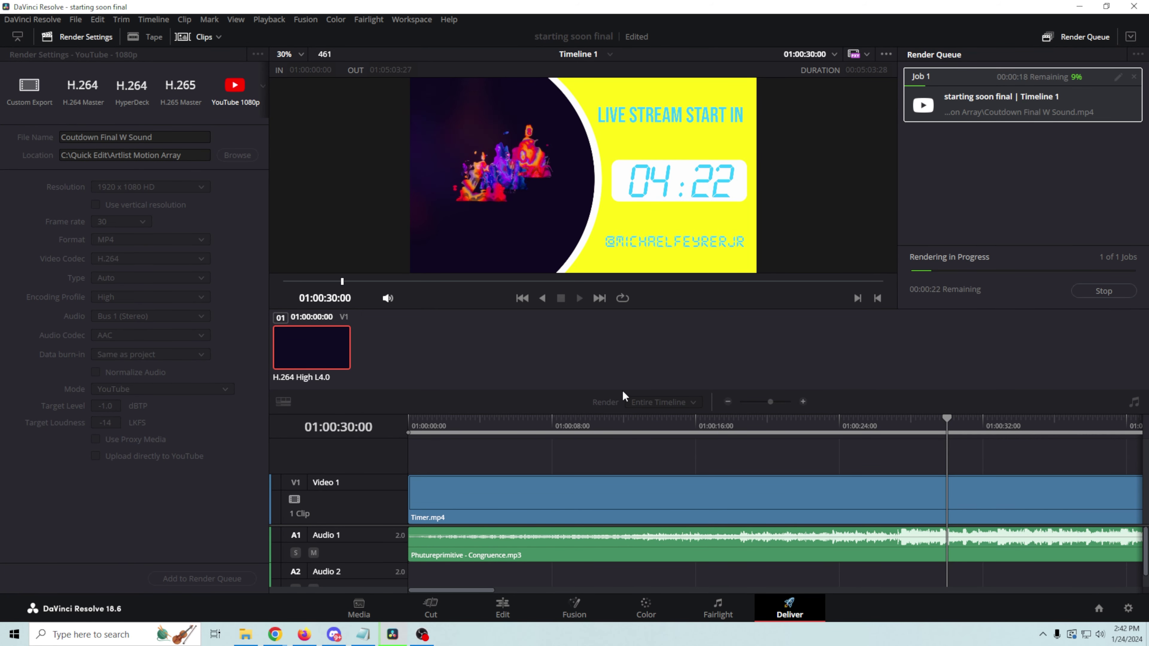